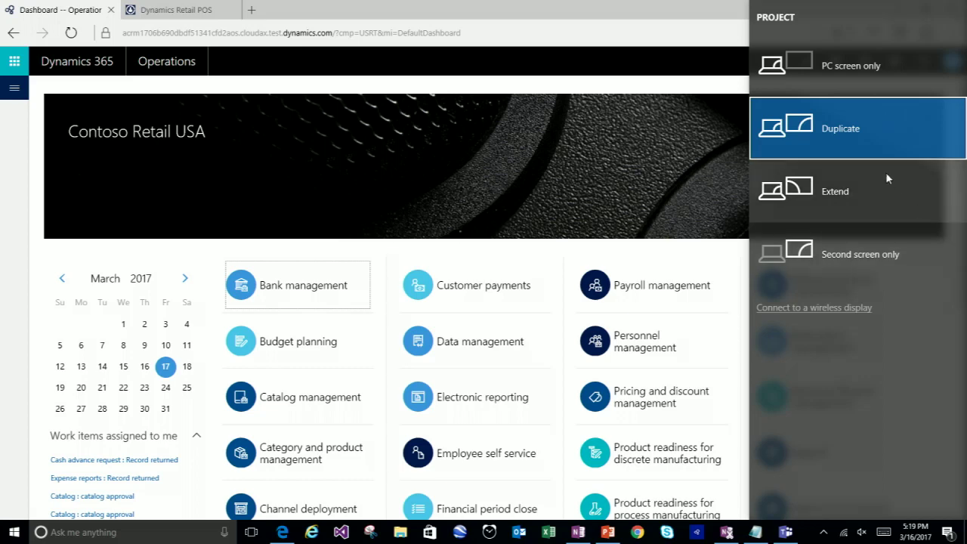
Open Visual profiles through the page search and filter the profile list by 'f3'.
{"action": "left_click", "coordinate": [807, 62]}
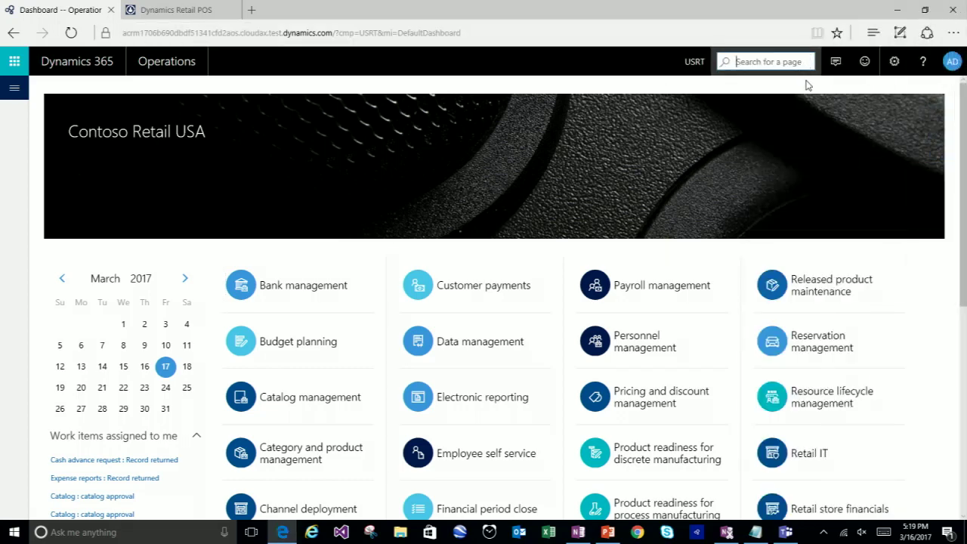
{"action": "type", "text": "visual"}
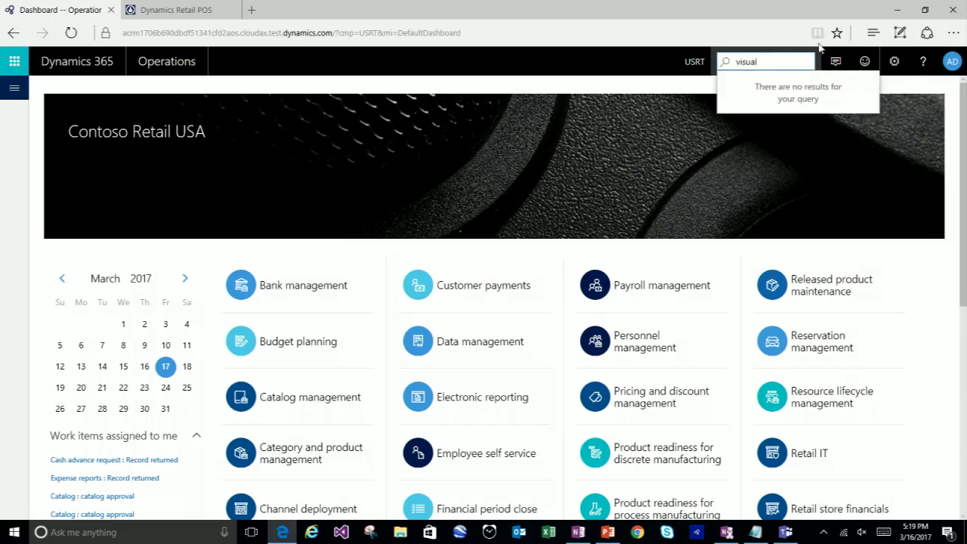
{"action": "left_click", "coordinate": [748, 83]}
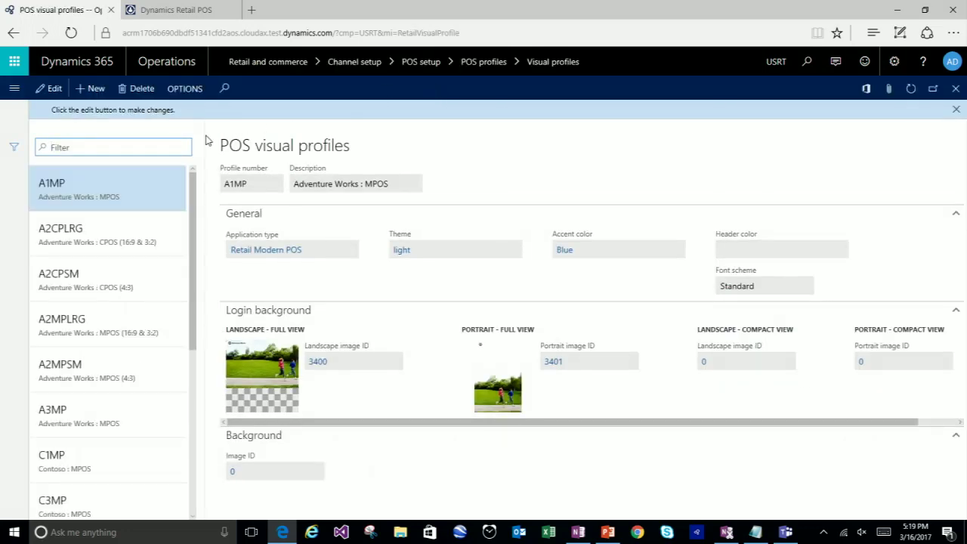
{"action": "type", "text": "f3"}
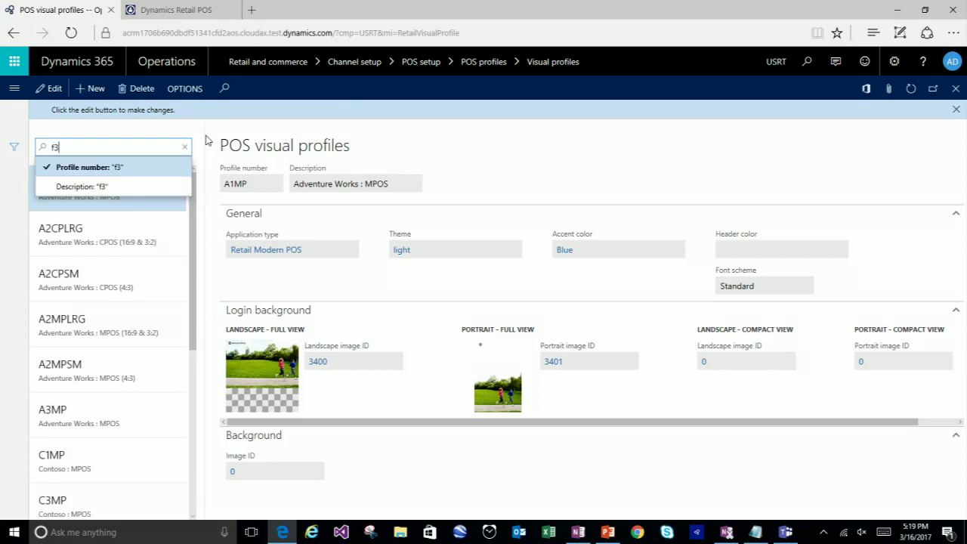
{"action": "key", "text": "Return"}
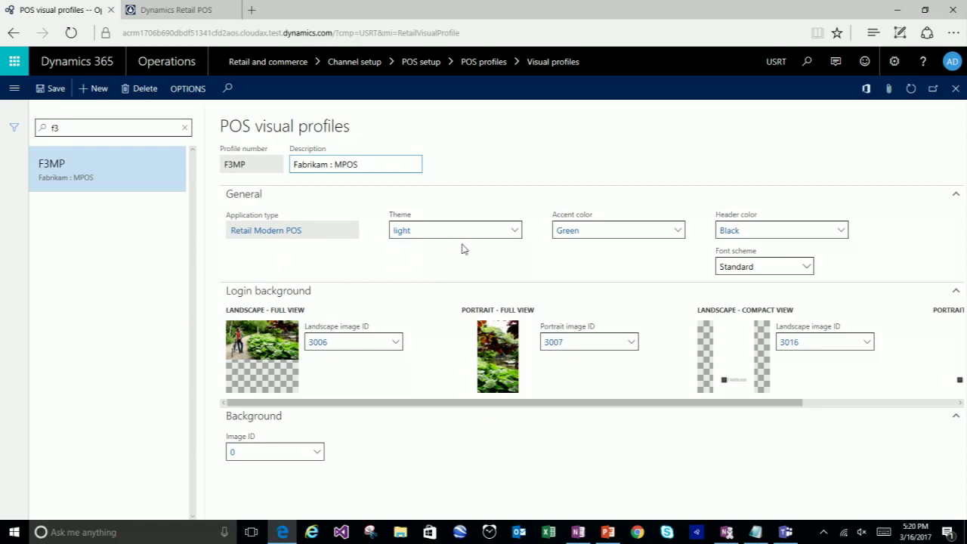
Sign into the Houston store POS with the operator ID and password.
{"action": "left_click", "coordinate": [514, 231]}
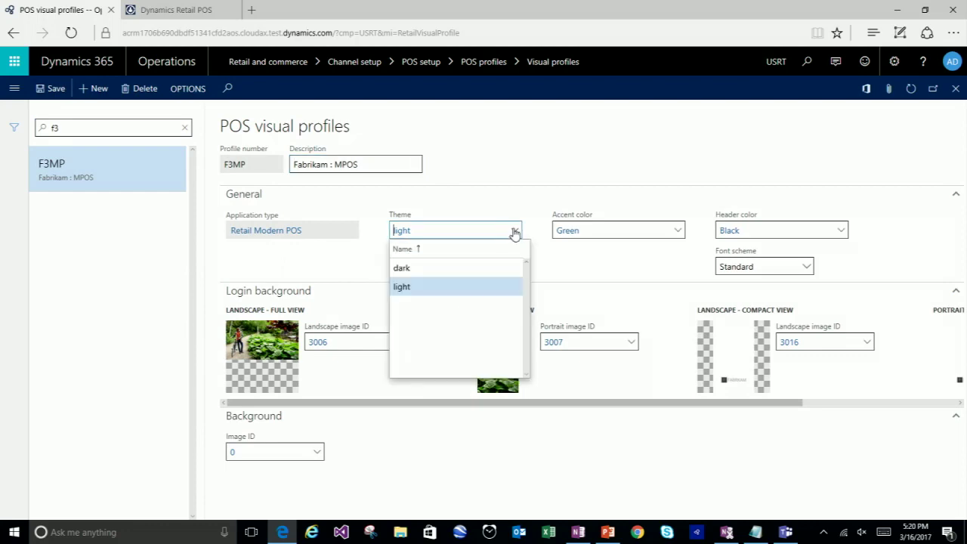
{"action": "left_click", "coordinate": [185, 10]}
{"action": "key", "text": "Tab"}
{"action": "key", "text": "Return"}
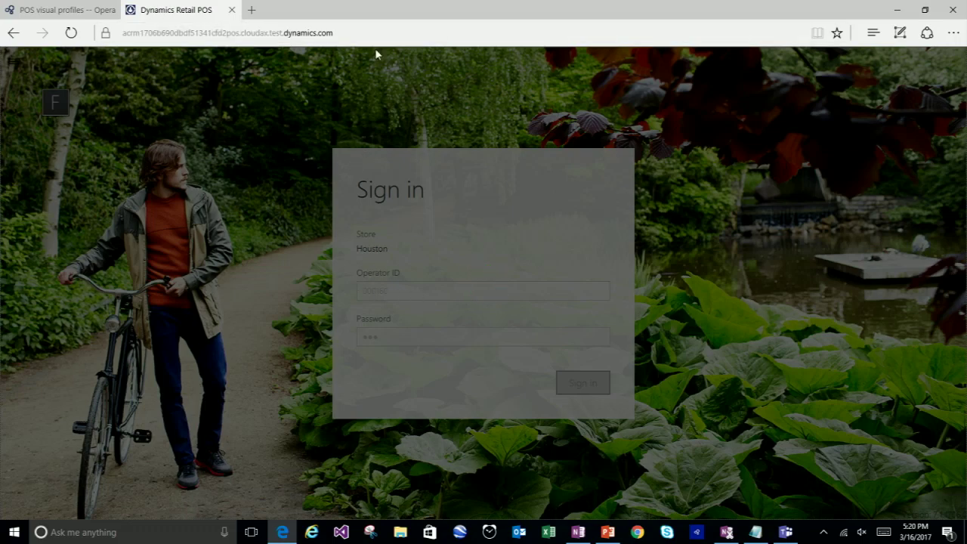
Browse the POS start screen tiles, then return to the F3MP visual profile.
{"action": "scroll", "coordinate": [462, 302], "scroll_direction": "down", "scroll_amount": 5}
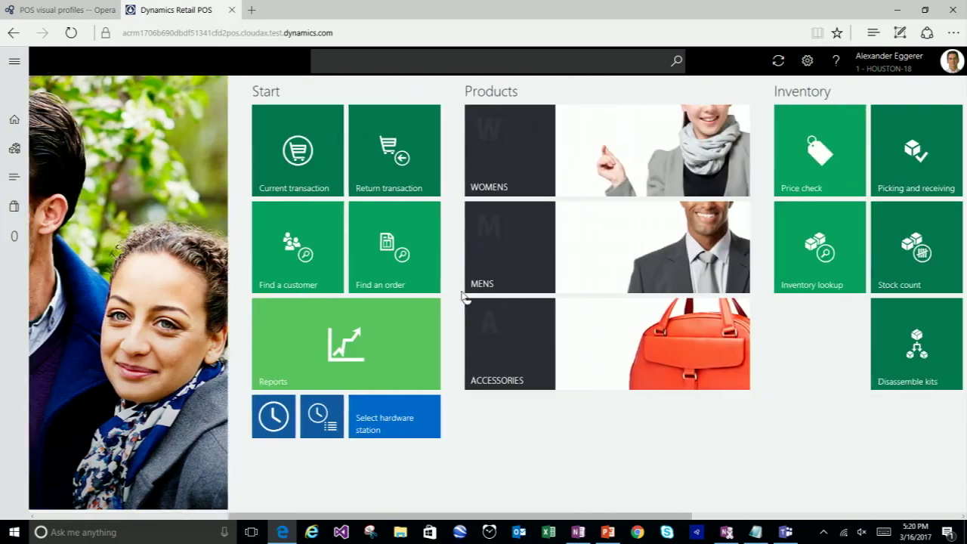
{"action": "scroll", "coordinate": [458, 316], "scroll_direction": "down", "scroll_amount": 1}
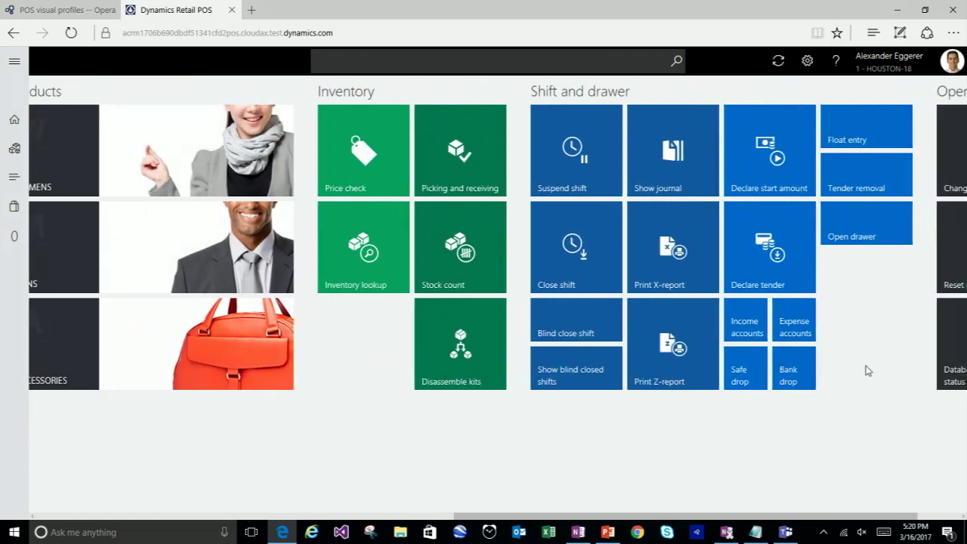
{"action": "scroll", "coordinate": [508, 417], "scroll_direction": "up", "scroll_amount": 10}
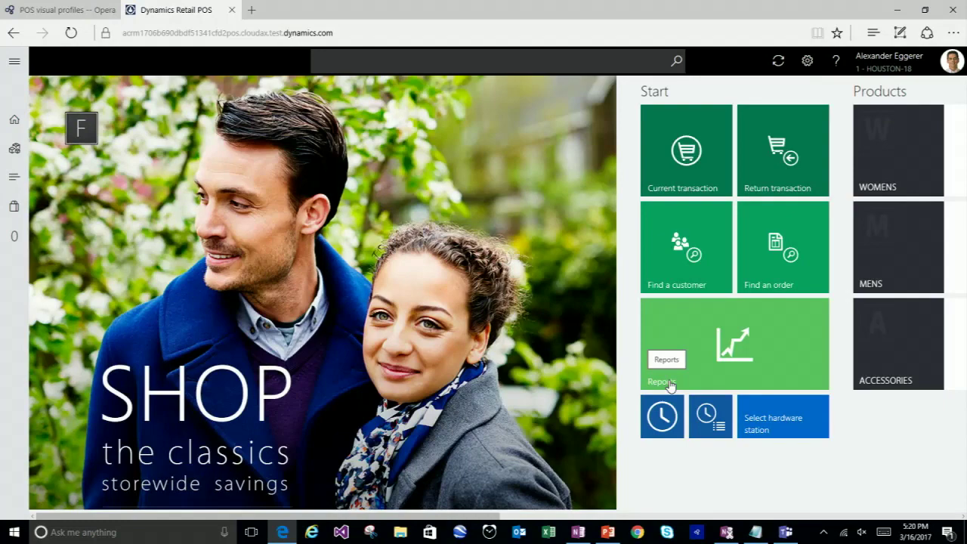
{"action": "key", "text": "alt+Tab"}
{"action": "key", "text": "alt+Tab"}
{"action": "key", "text": "alt+Tab"}
{"action": "key", "text": "alt+Tab"}
{"action": "key", "text": "alt+Tab"}
{"action": "key", "text": "alt+Tab"}
{"action": "key", "text": "alt+Tab"}
{"action": "key", "text": "alt+Tab"}
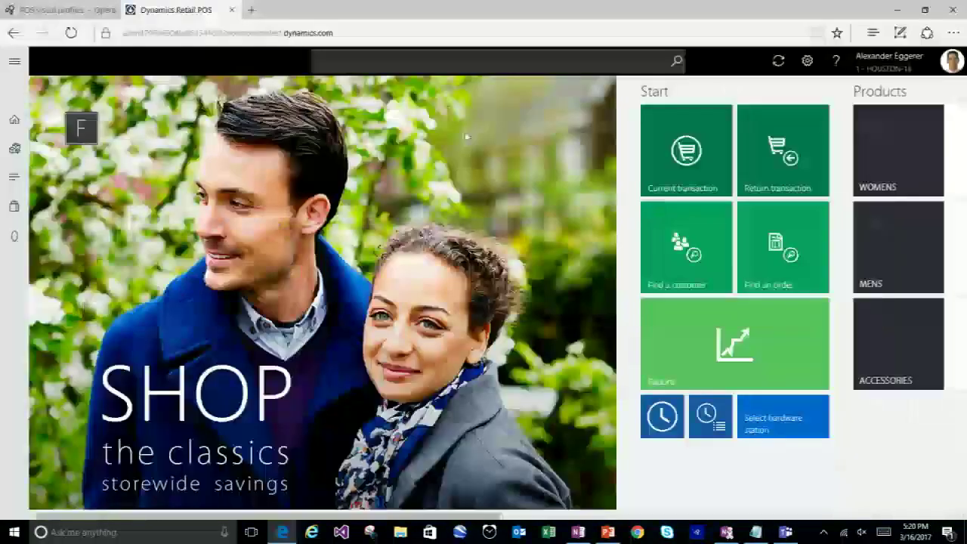
{"action": "key", "text": "ctrl+Tab"}
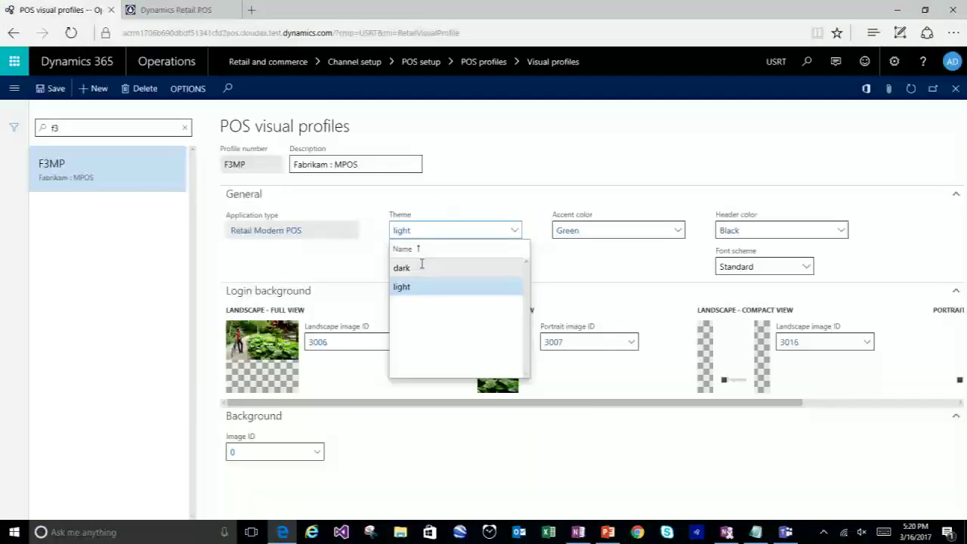
Collapse F3MP's General section, review the POS Settings page, then return to the profile.
{"action": "left_click", "coordinate": [459, 193]}
{"action": "left_click", "coordinate": [200, 17]}
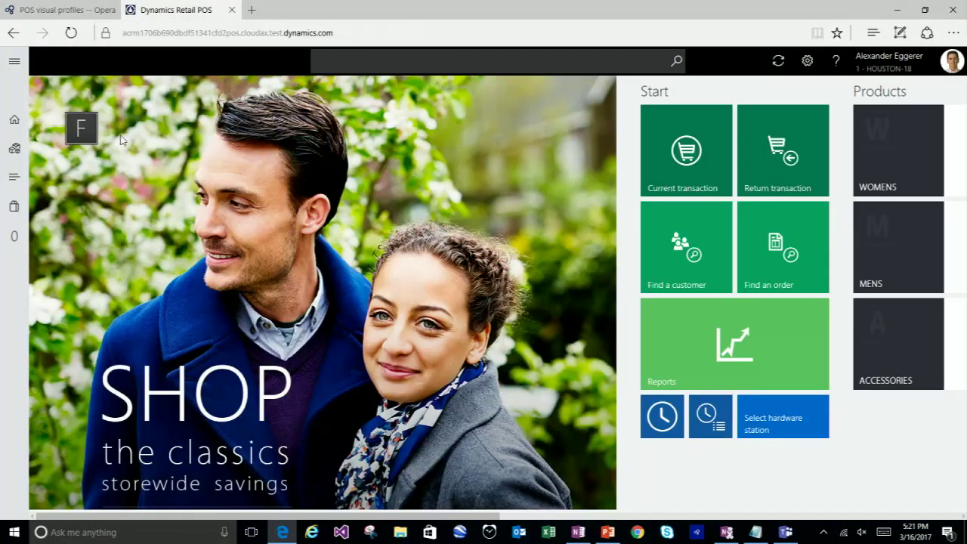
{"action": "left_click", "coordinate": [807, 61]}
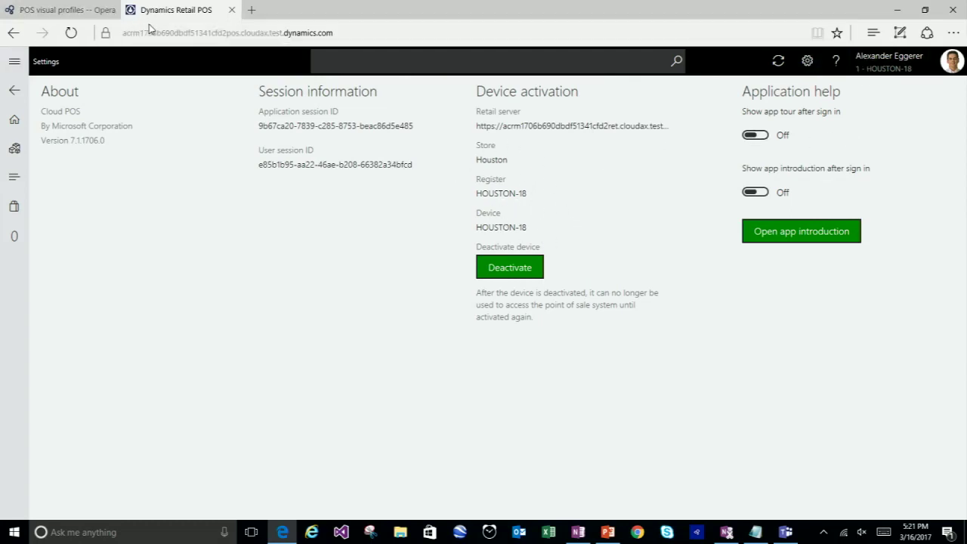
{"action": "left_click", "coordinate": [14, 119]}
{"action": "left_click", "coordinate": [61, 10]}
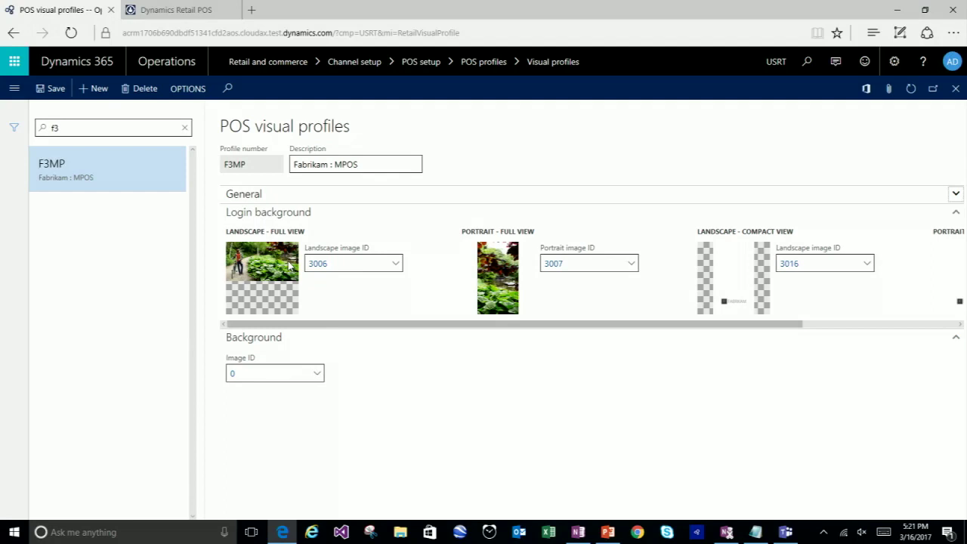
{"action": "left_click_drag", "start_coordinate": [596, 326], "coordinate": [397, 373]}
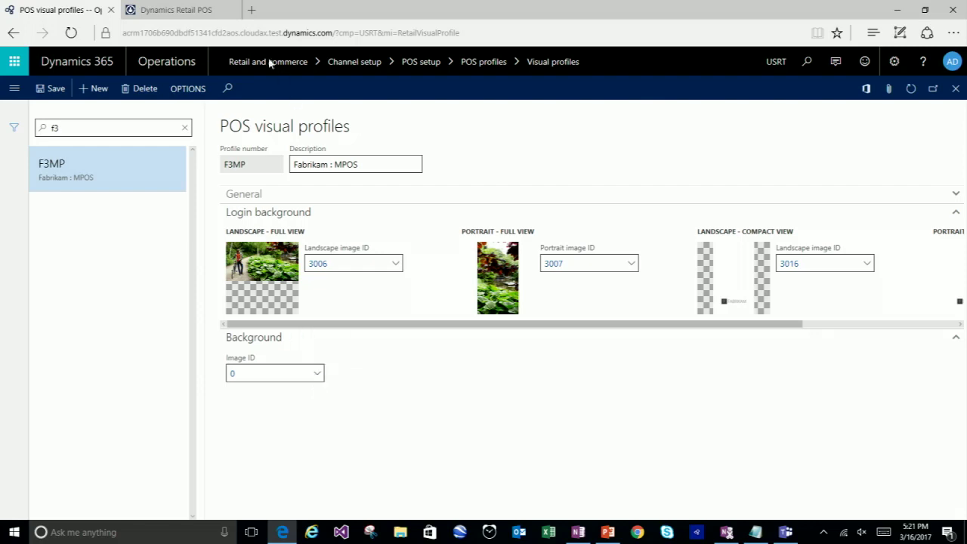
{"action": "left_click", "coordinate": [220, 14]}
{"action": "scroll", "coordinate": [786, 505], "scroll_direction": "down", "scroll_amount": 5}
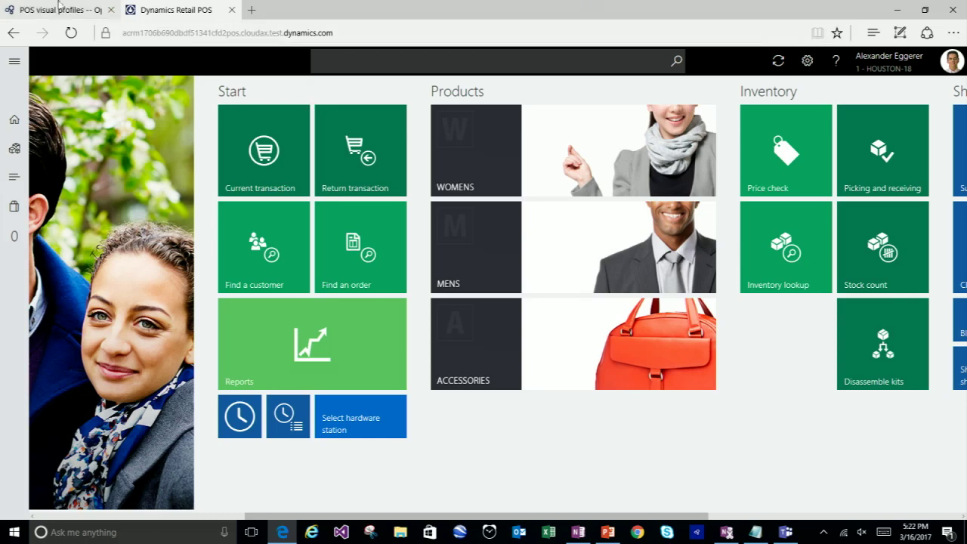
{"action": "left_click", "coordinate": [46, 7]}
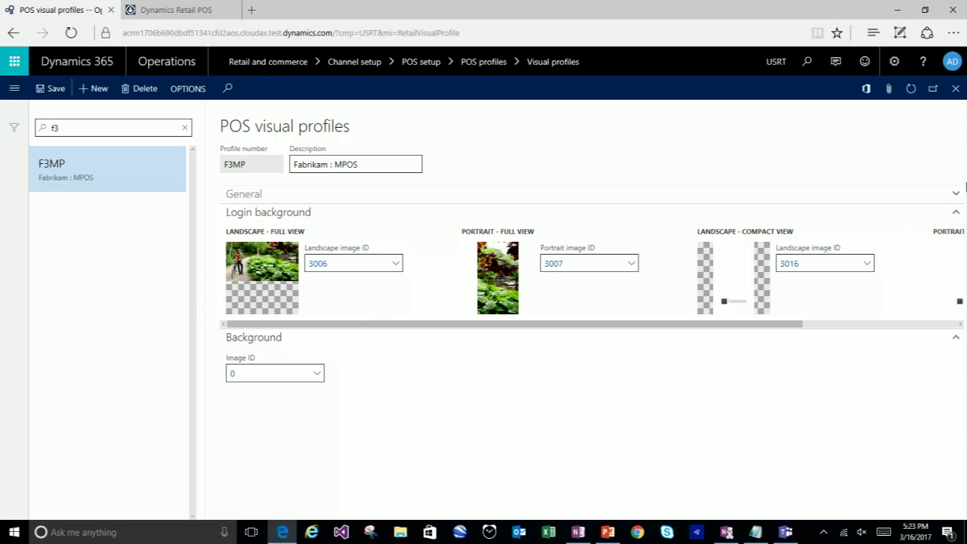
Expand F3MP's General section and keep Green as the accent color.
{"action": "left_click", "coordinate": [956, 194]}
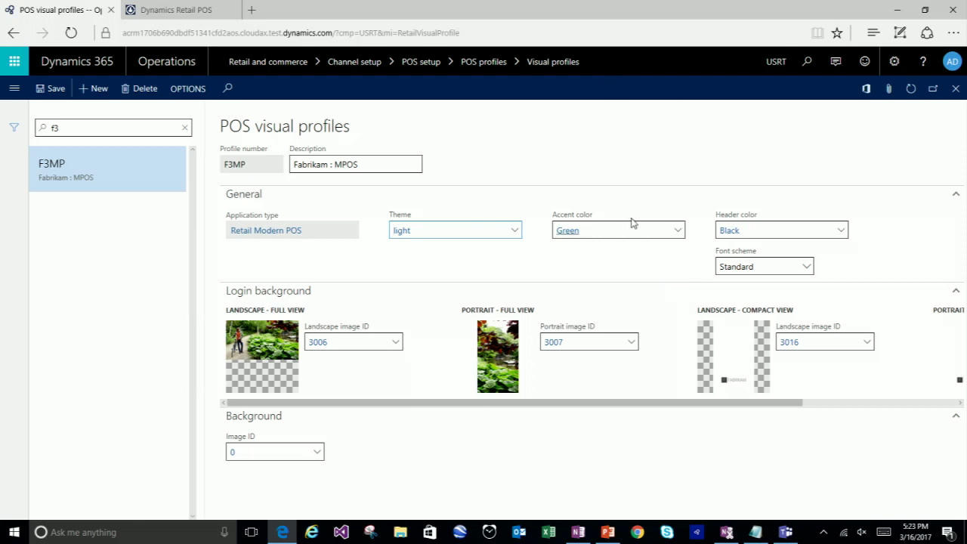
{"action": "left_click", "coordinate": [677, 232]}
{"action": "left_click", "coordinate": [813, 245]}
Check the POS start screen, then return to the profile and start a page search.
{"action": "left_click", "coordinate": [189, 10]}
{"action": "scroll", "coordinate": [387, 126], "scroll_direction": "up", "scroll_amount": 1}
{"action": "scroll", "coordinate": [370, 83], "scroll_direction": "up", "scroll_amount": 4}
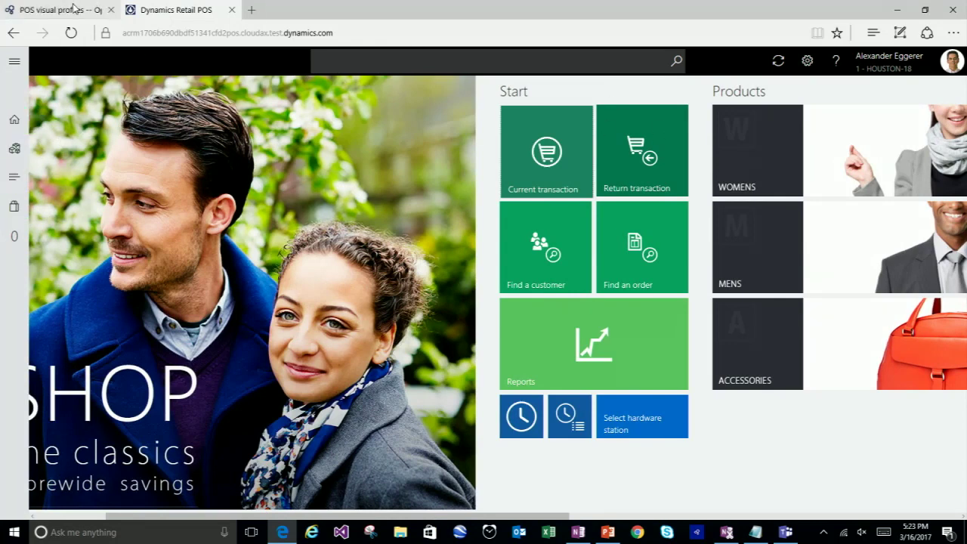
{"action": "left_click", "coordinate": [78, 9]}
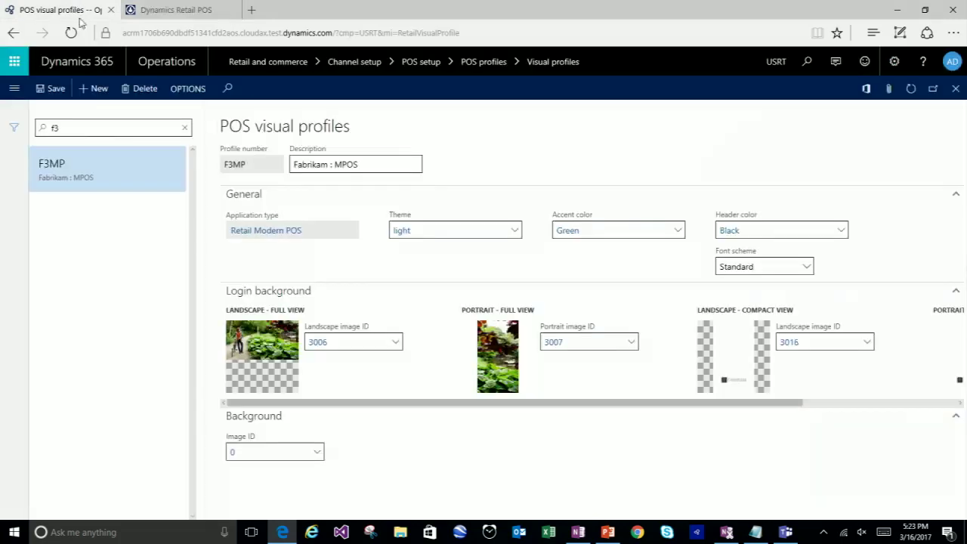
{"action": "left_click", "coordinate": [680, 233]}
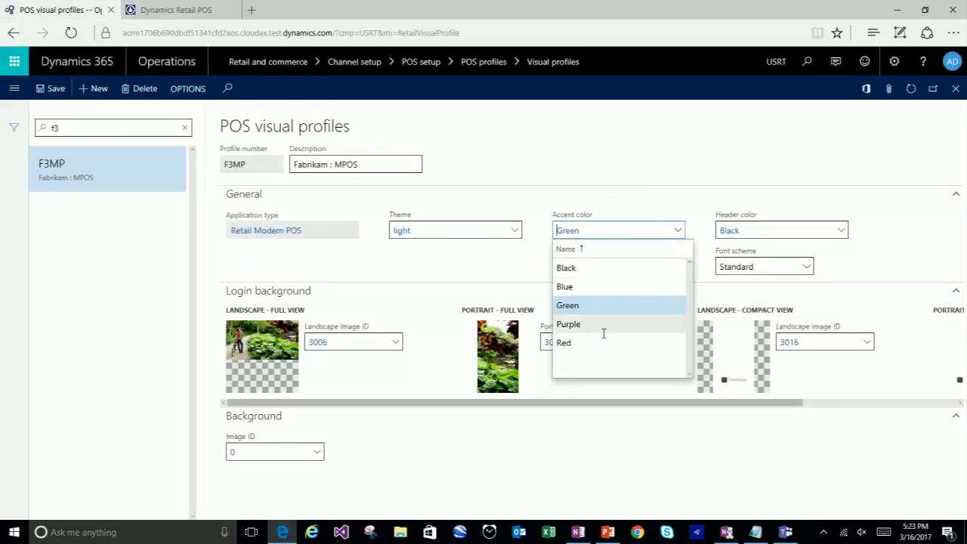
{"action": "left_click", "coordinate": [808, 63]}
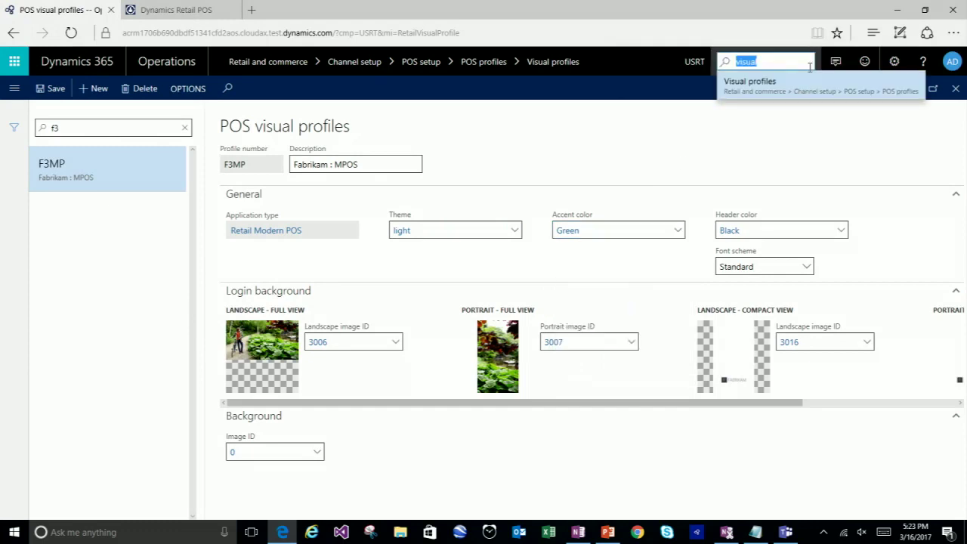
Search 'pos a', open POS accent colors to review Blue (15, 111, 198), then close it.
{"action": "type", "text": "pos"}
{"action": "key", "text": "BackSpace"}
{"action": "key", "text": "Caps_Lock"}
{"action": "type", "text": "AS"}
{"action": "key", "text": "BackSpace"}
{"action": "key", "text": "BackSpace"}
{"action": "type", "text": "S A"}
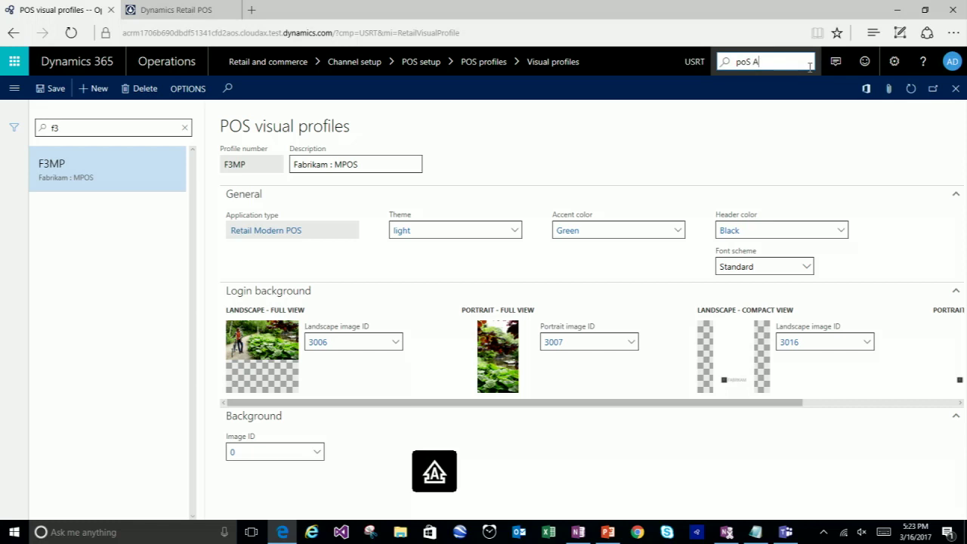
{"action": "key", "text": "Caps_Lock"}
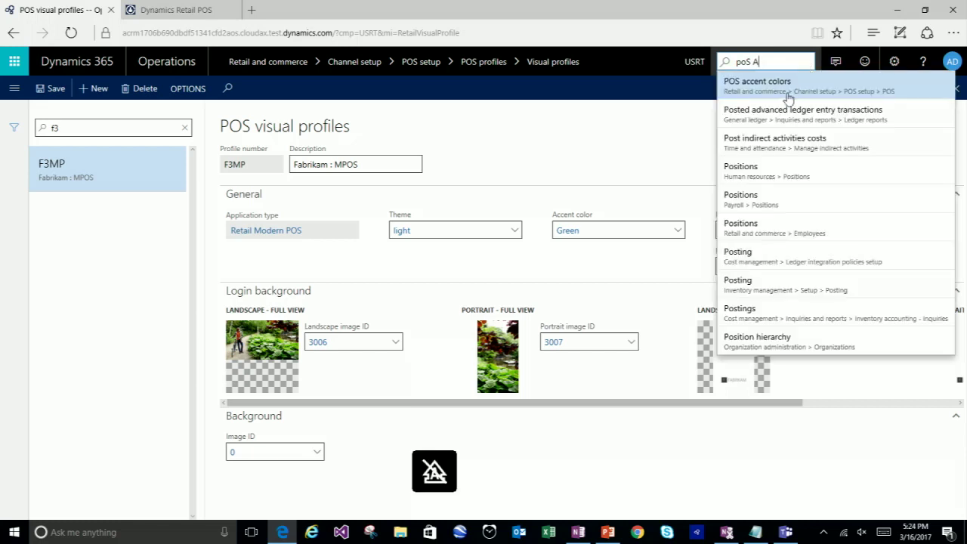
{"action": "left_click", "coordinate": [786, 92]}
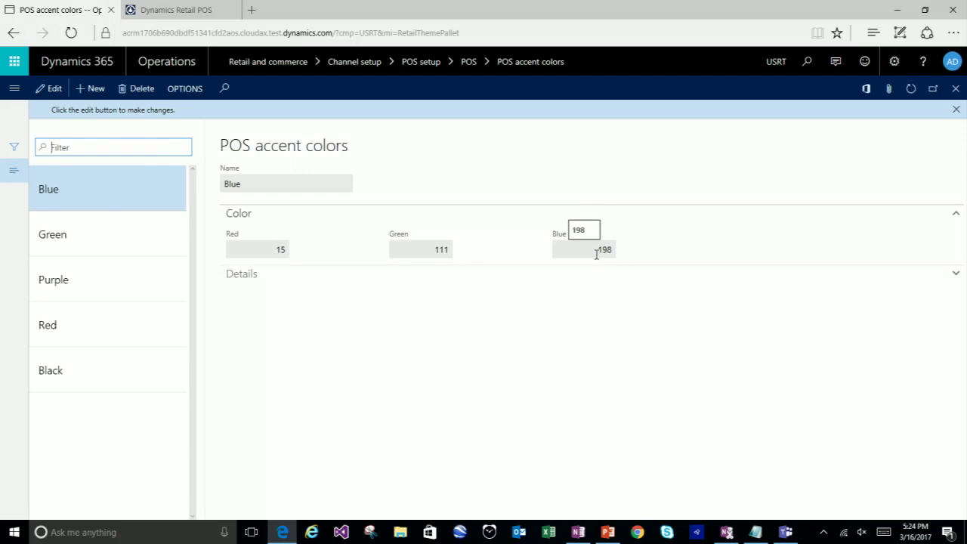
{"action": "left_click", "coordinate": [954, 89]}
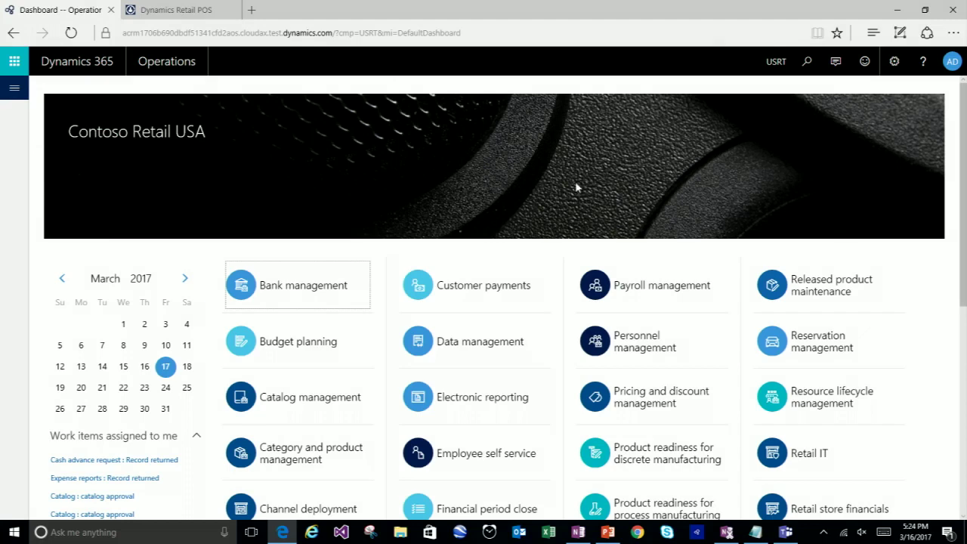
Open Screen layouts, filter by 'f3', and load the F3.1MGR Fabrikam Manager layout.
{"action": "left_click", "coordinate": [806, 59]}
{"action": "type", "text": "screen la"}
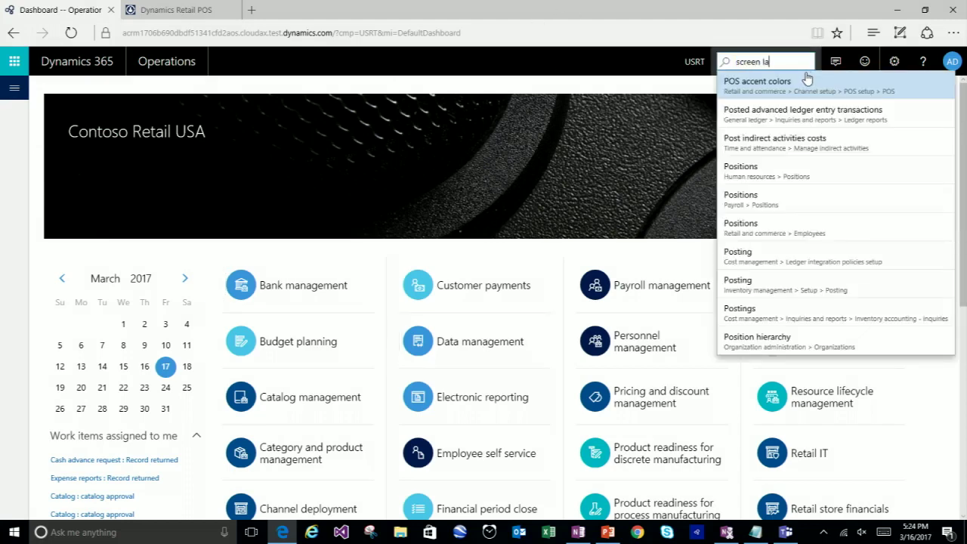
{"action": "type", "text": "youts"}
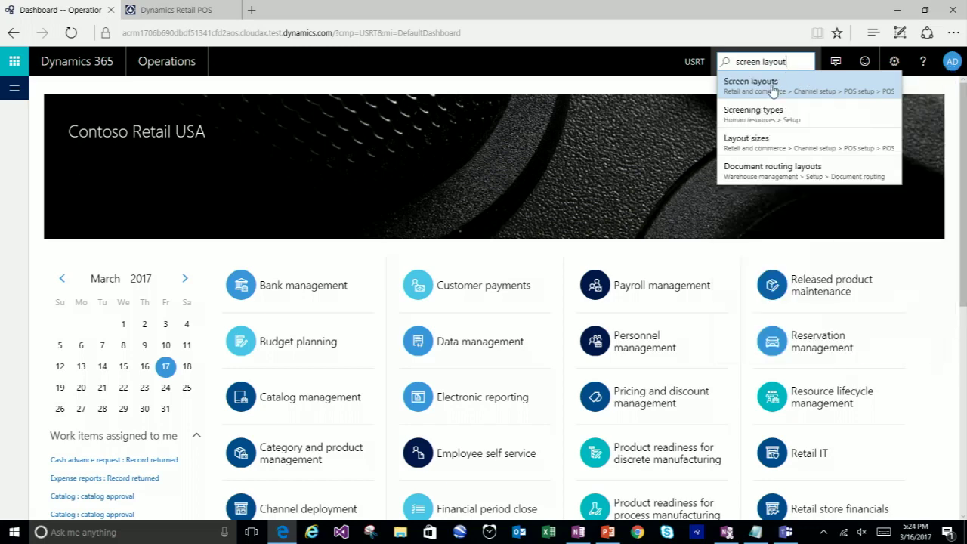
{"action": "left_click", "coordinate": [774, 87]}
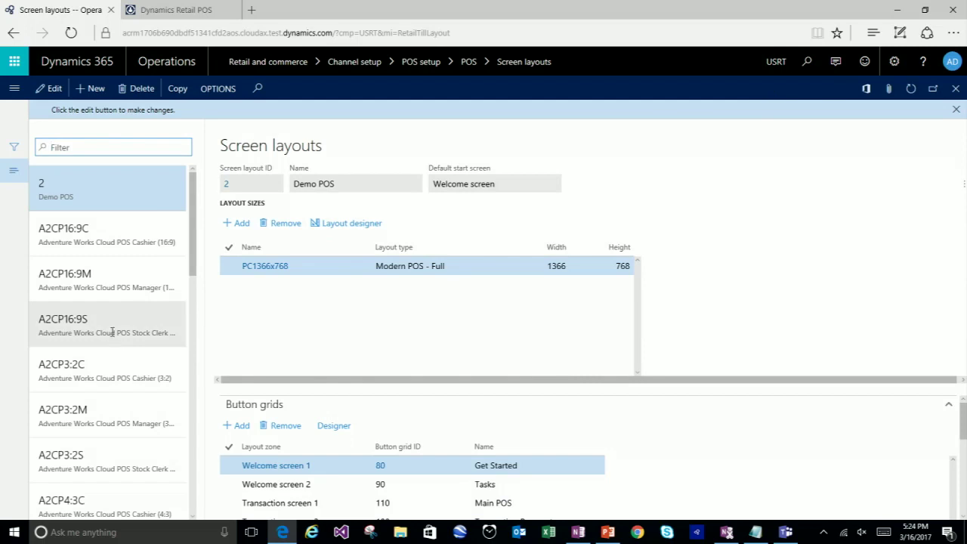
{"action": "type", "text": "f3"}
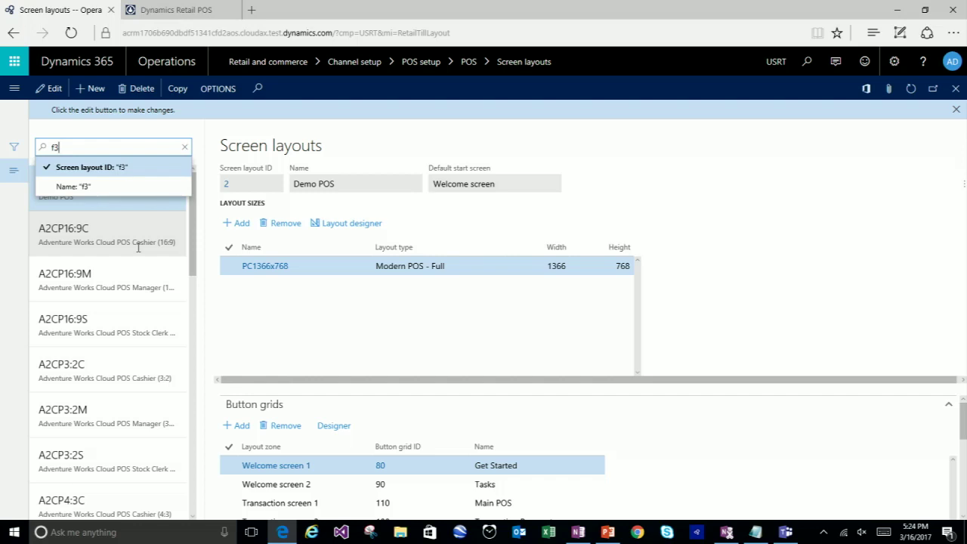
{"action": "key", "text": "Return"}
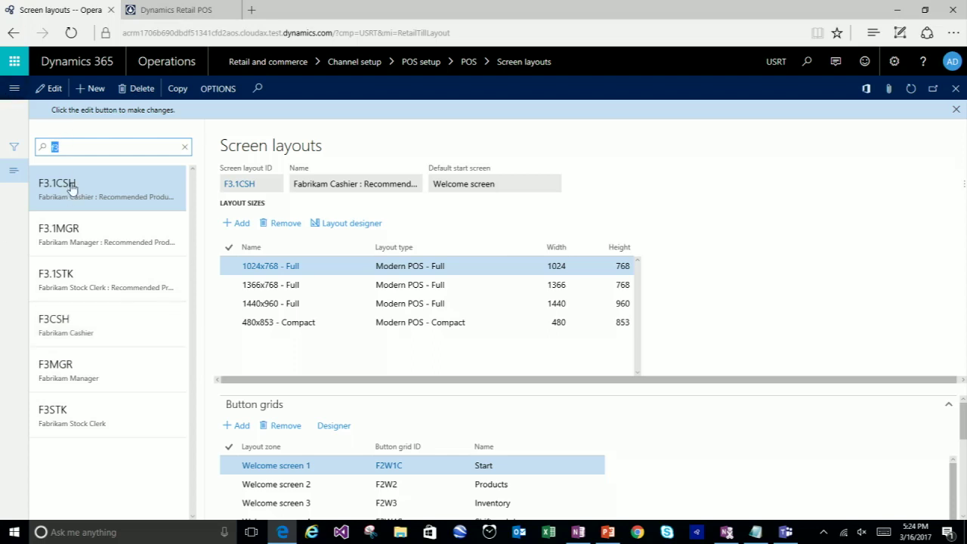
{"action": "key", "text": "ctrl+f"}
{"action": "scroll", "coordinate": [536, 462], "scroll_direction": "down", "scroll_amount": 2}
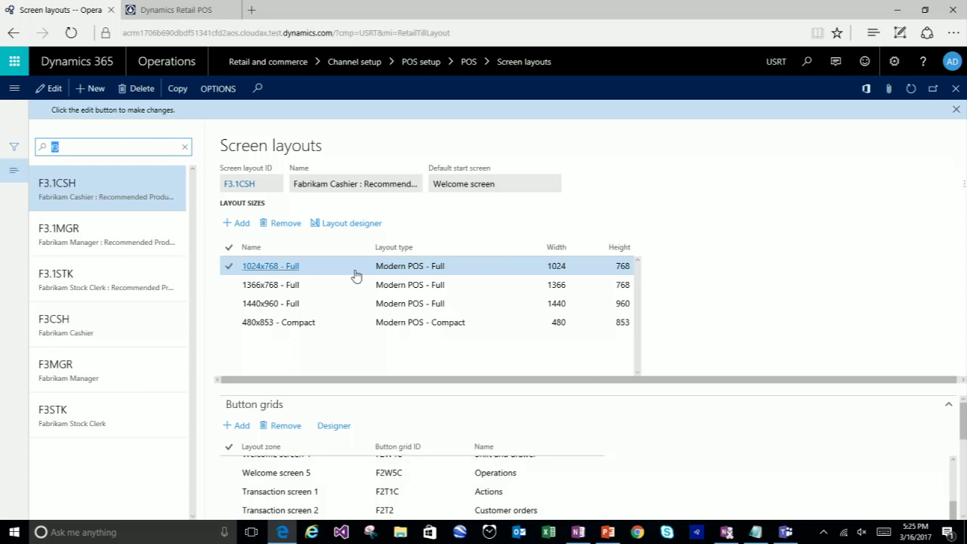
{"action": "left_click", "coordinate": [136, 229]}
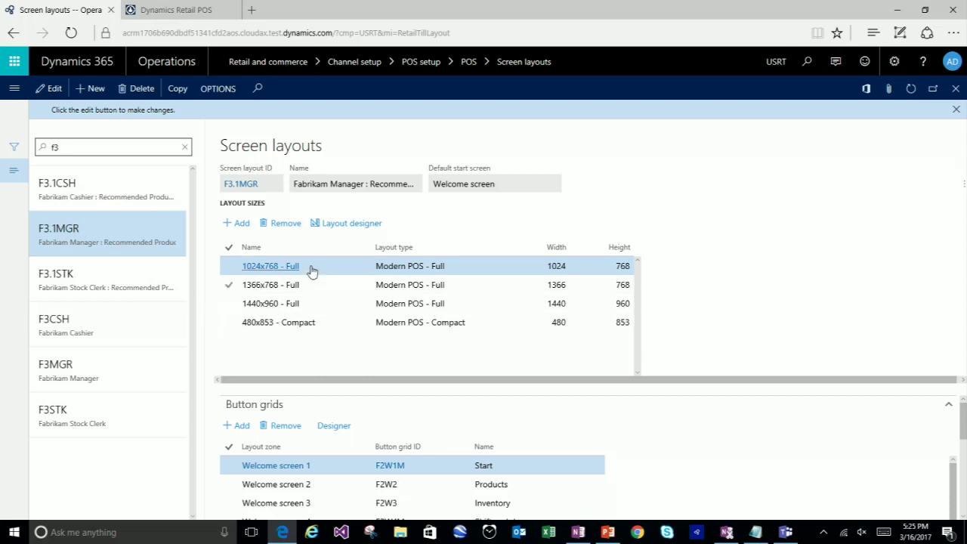
{"action": "mouse_move", "coordinate": [294, 299]}
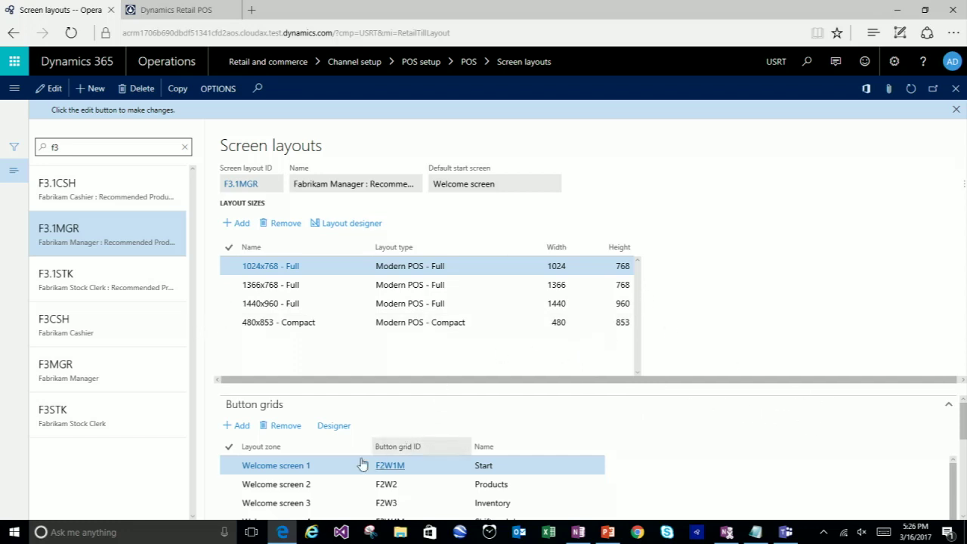
Collapse and re-expand the Button grids and Images sections, then search pages for 'layou'.
{"action": "scroll", "coordinate": [292, 475], "scroll_direction": "down", "scroll_amount": 3}
{"action": "scroll", "coordinate": [292, 474], "scroll_direction": "up", "scroll_amount": 3}
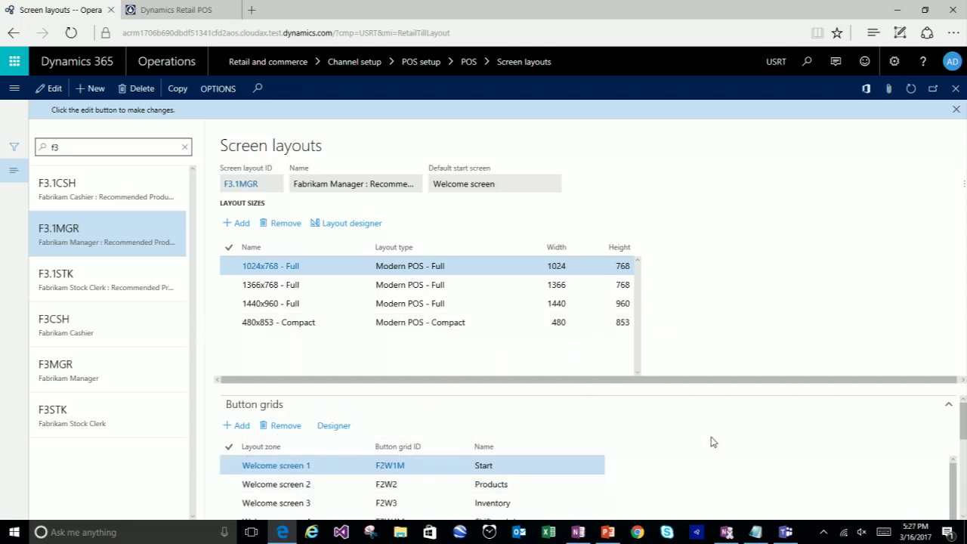
{"action": "left_click", "coordinate": [951, 411]}
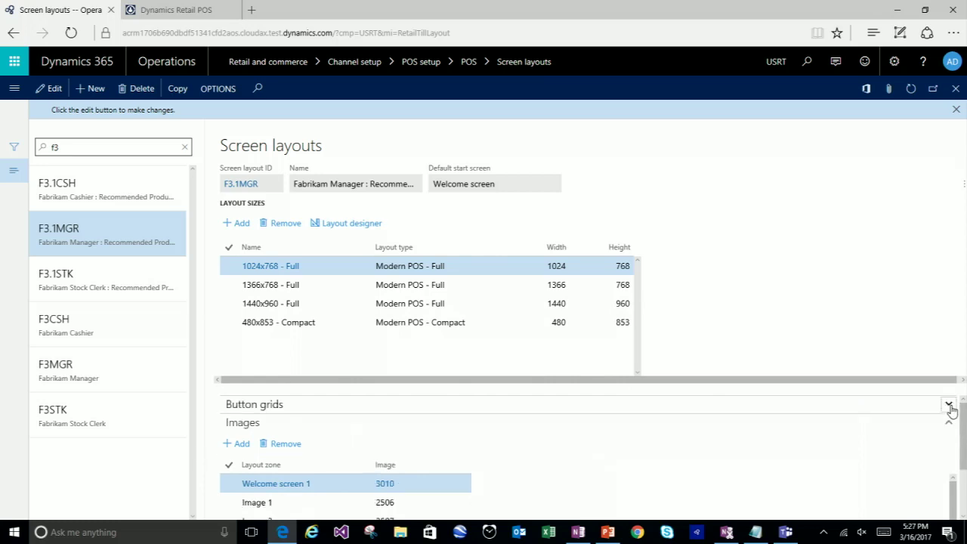
{"action": "left_click", "coordinate": [949, 429]}
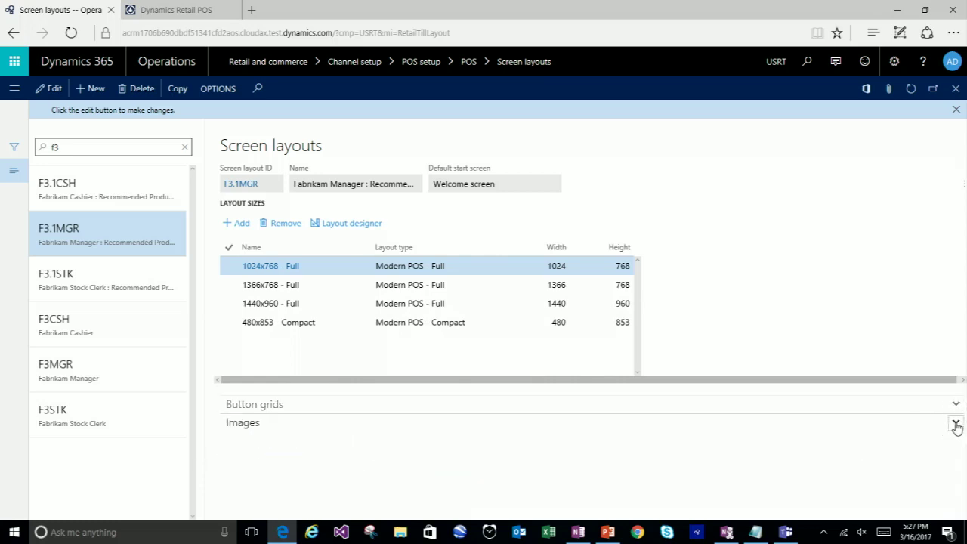
{"action": "left_click", "coordinate": [956, 427]}
{"action": "left_click", "coordinate": [949, 404]}
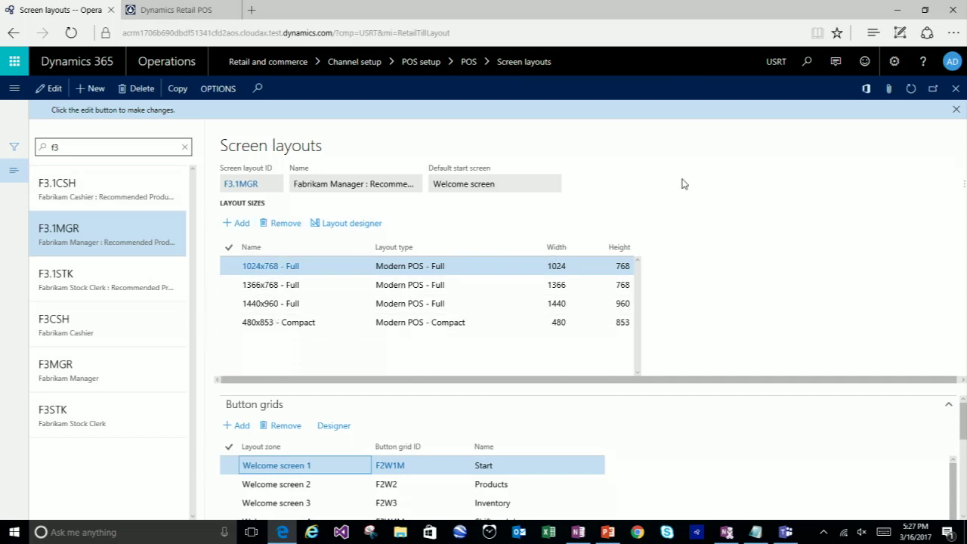
{"action": "left_click", "coordinate": [807, 61]}
{"action": "type", "text": "layou"}
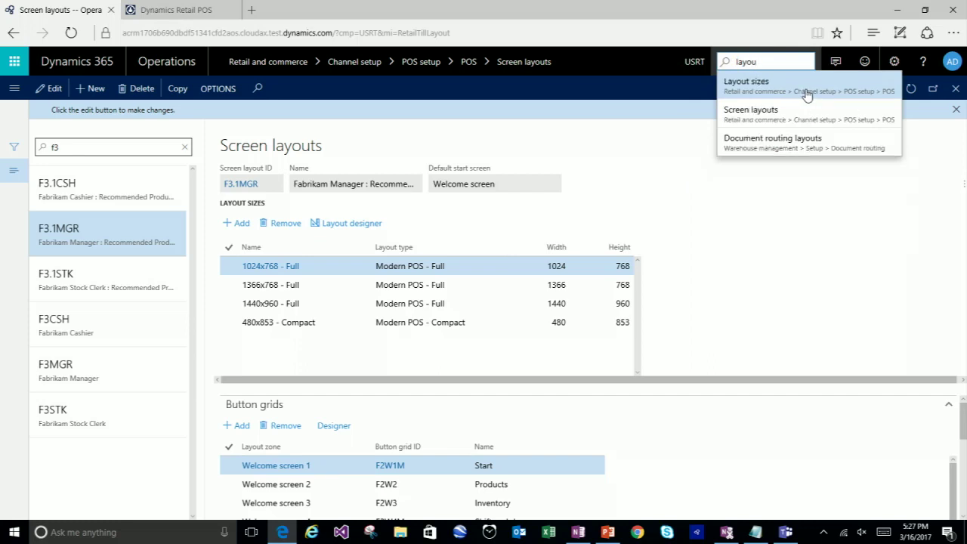
On Layout sizes, add a 'Surface Book' row: Modern POS - Full, width 1500, height 1000.
{"action": "left_click", "coordinate": [764, 87]}
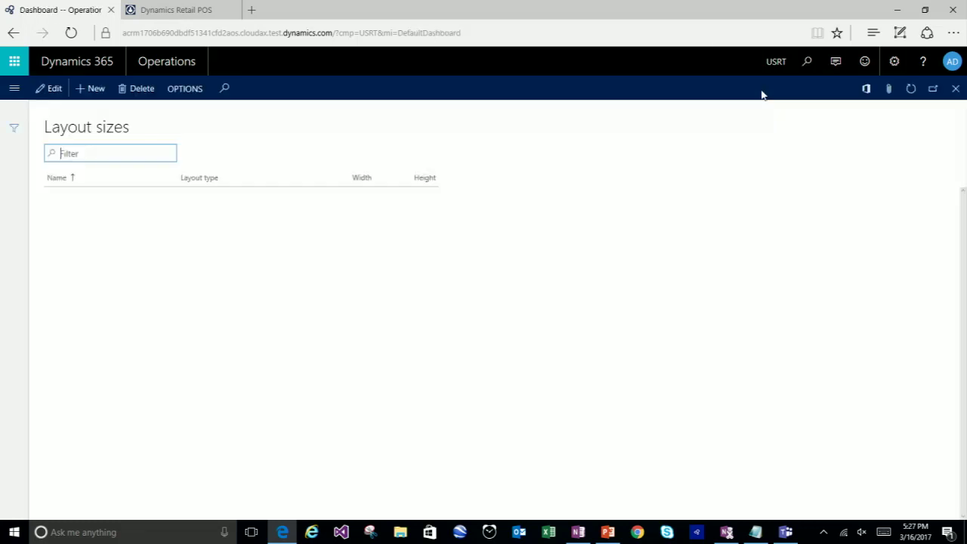
{"action": "left_click", "coordinate": [92, 88]}
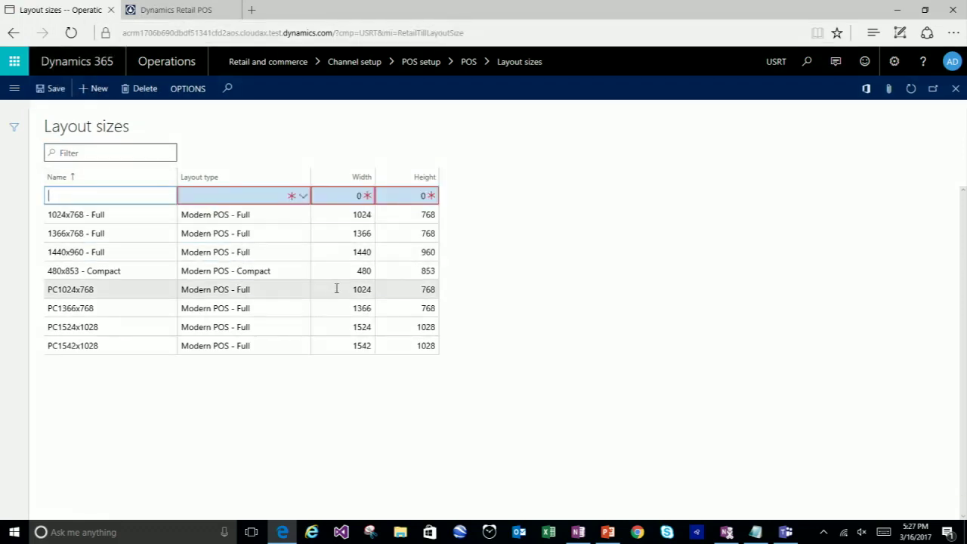
{"action": "type", "text": "Test"}
{"action": "key", "text": "BackSpace"}
{"action": "key", "text": "BackSpace"}
{"action": "key", "text": "BackSpace"}
{"action": "key", "text": "BackSpace"}
{"action": "type", "text": "Sur"}
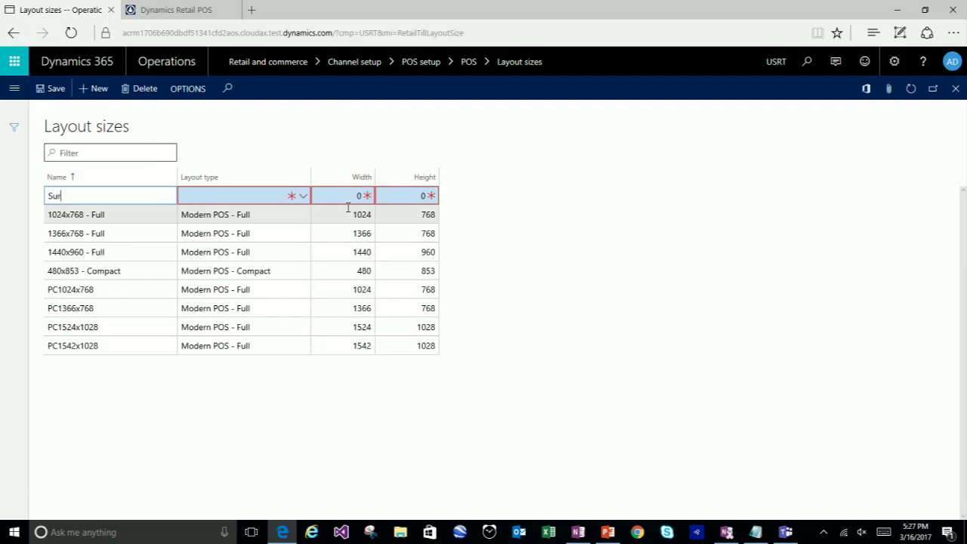
{"action": "type", "text": "face Book"}
{"action": "left_click", "coordinate": [303, 196]}
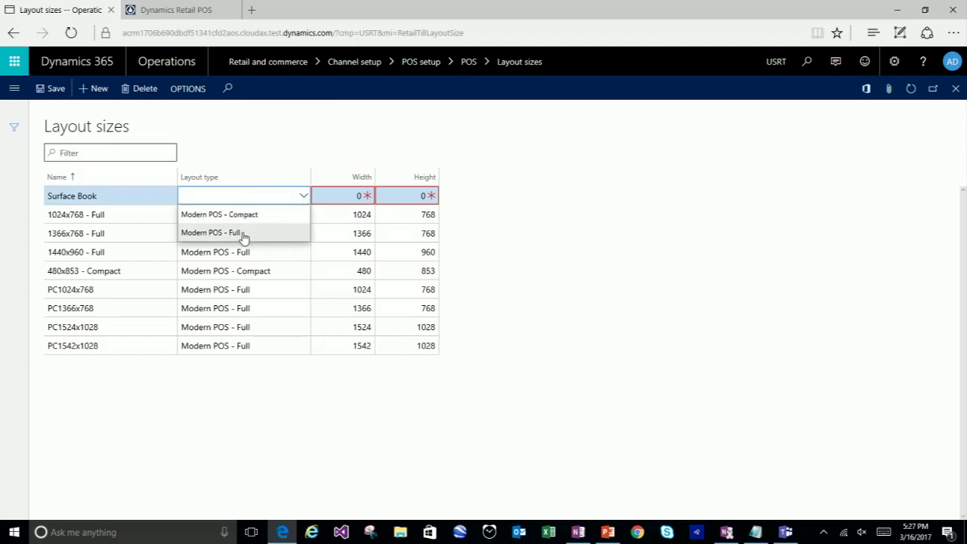
{"action": "left_click", "coordinate": [243, 234]}
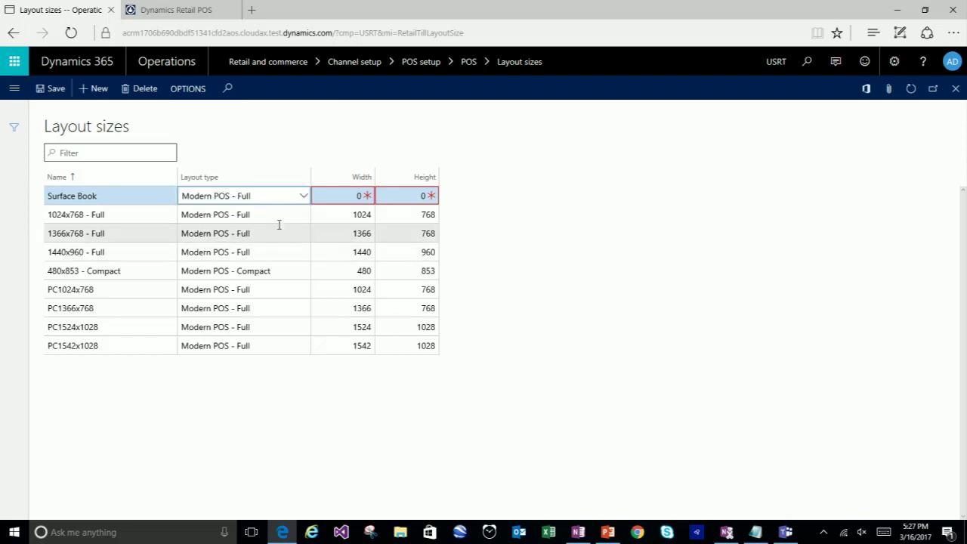
{"action": "left_click", "coordinate": [348, 196]}
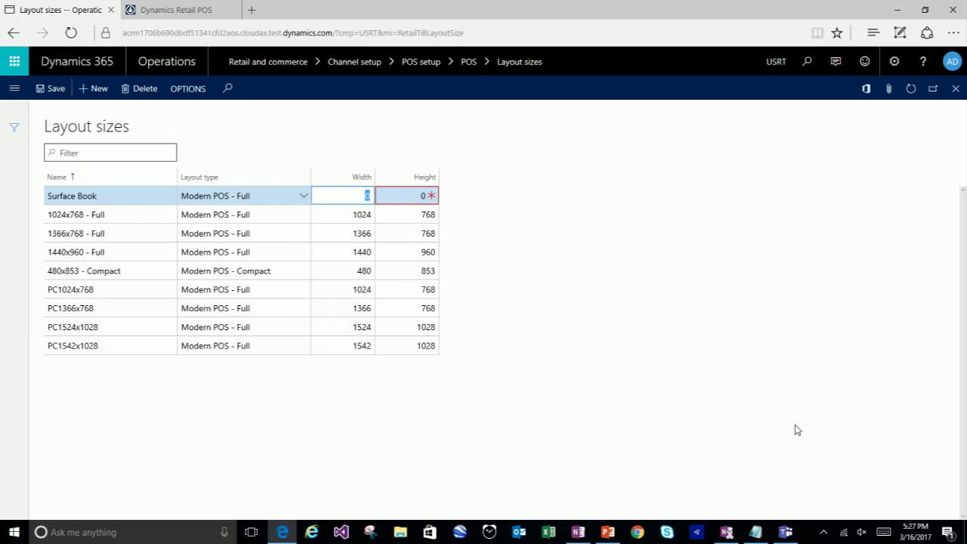
{"action": "type", "text": "1500"}
{"action": "key", "text": "Tab"}
{"action": "type", "text": "1000"}
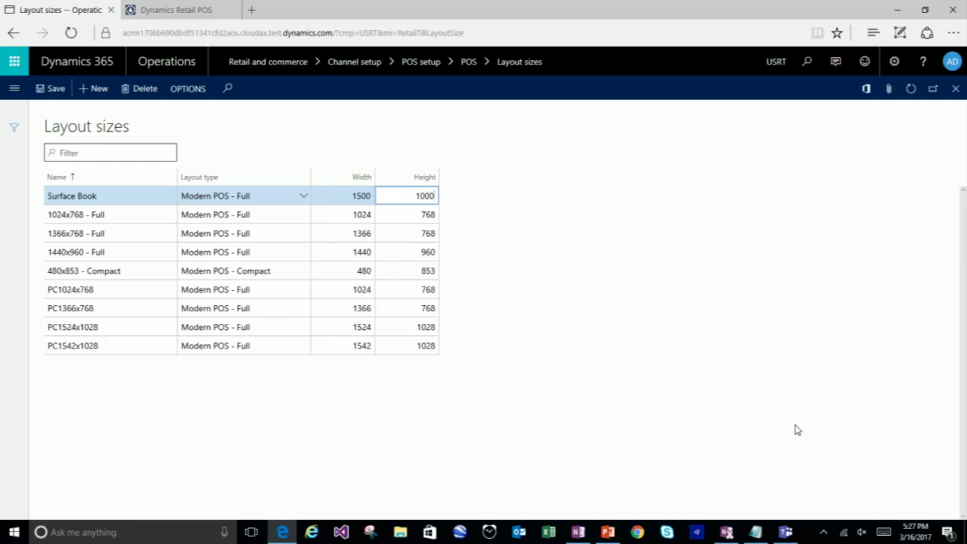
{"action": "key", "text": "Tab"}
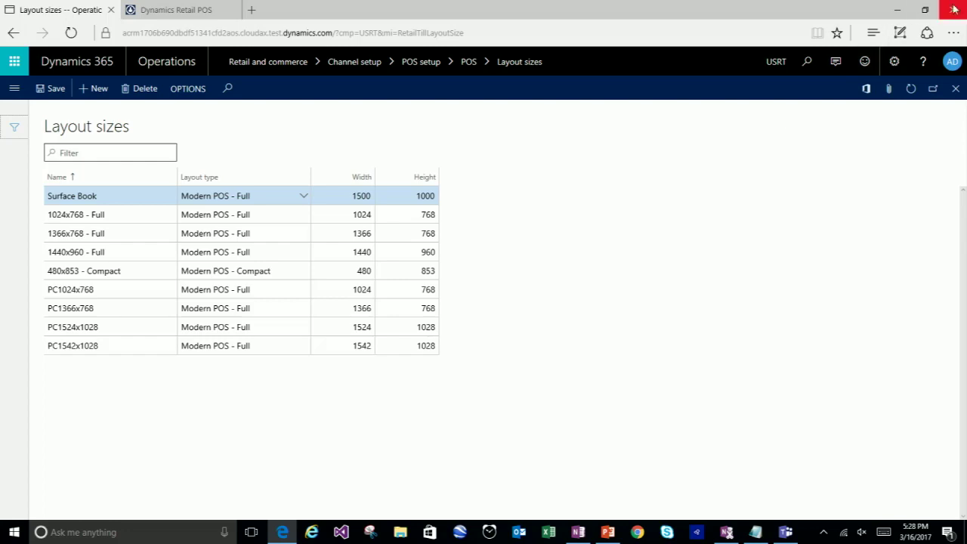
Check the 1600 × 900 resolution in Windows advanced display settings, then minimize Settings.
{"action": "left_click", "coordinate": [896, 10]}
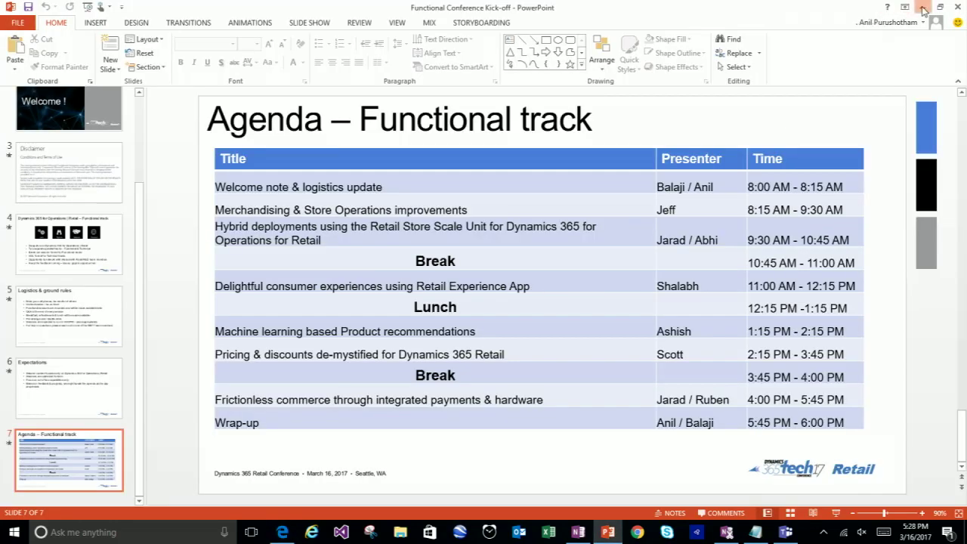
{"action": "left_click", "coordinate": [922, 6]}
{"action": "right_click", "coordinate": [688, 71]}
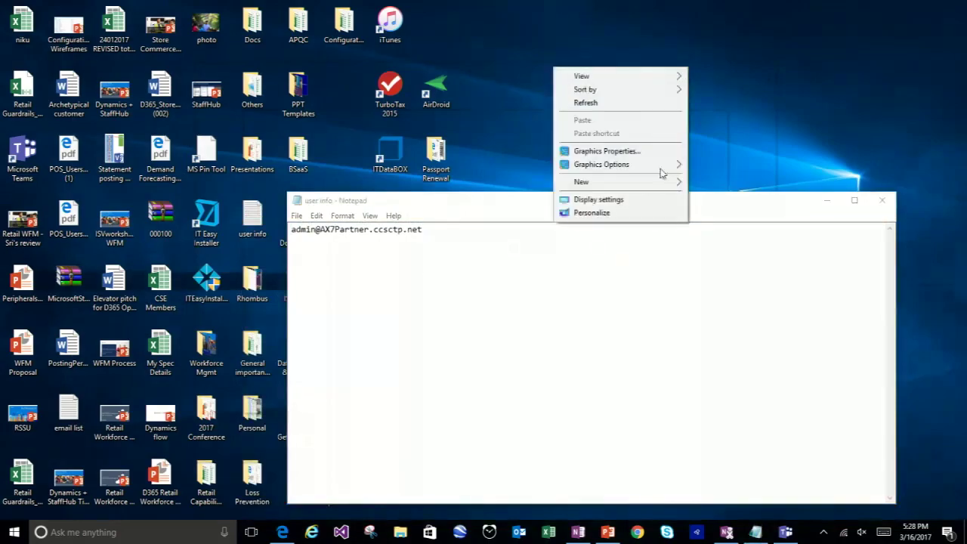
{"action": "left_click", "coordinate": [612, 200]}
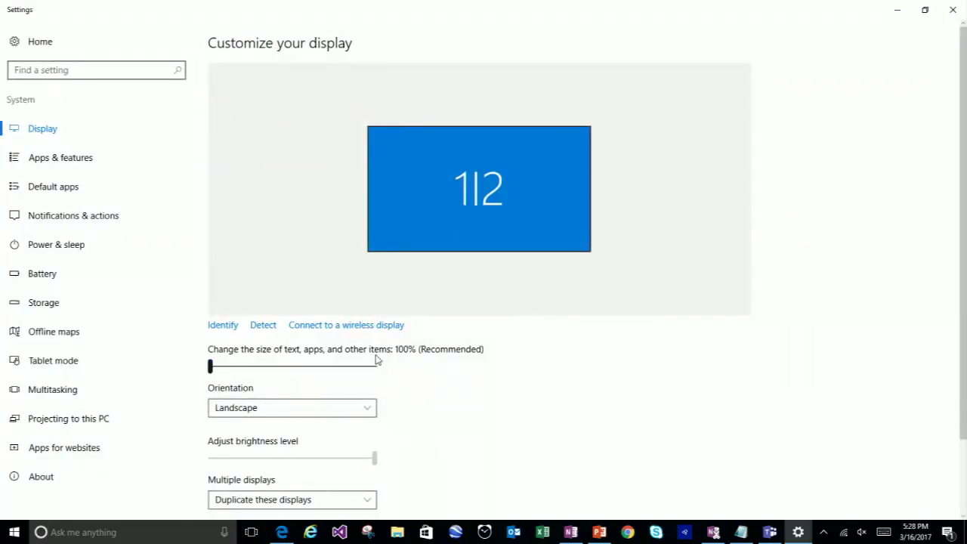
{"action": "scroll", "coordinate": [509, 383], "scroll_direction": "down", "scroll_amount": 1}
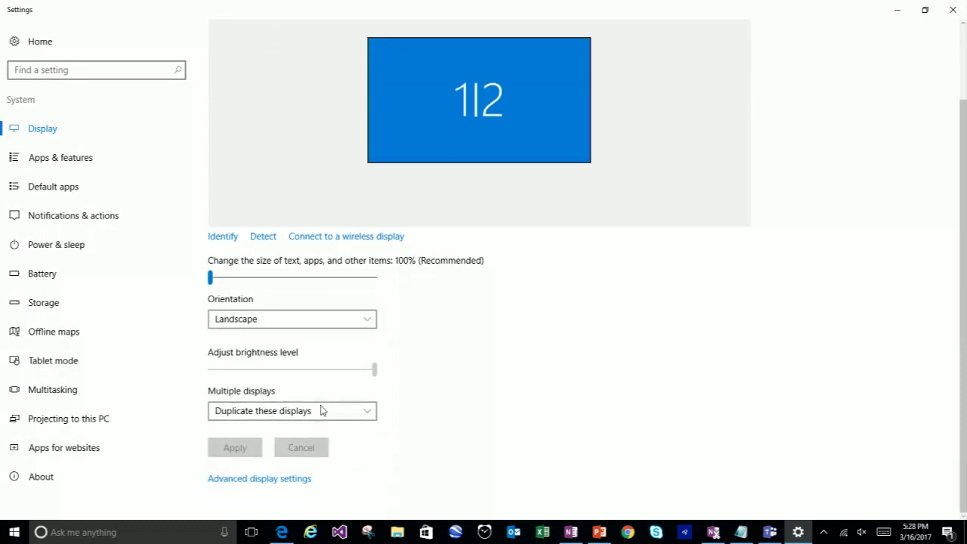
{"action": "left_click", "coordinate": [244, 479]}
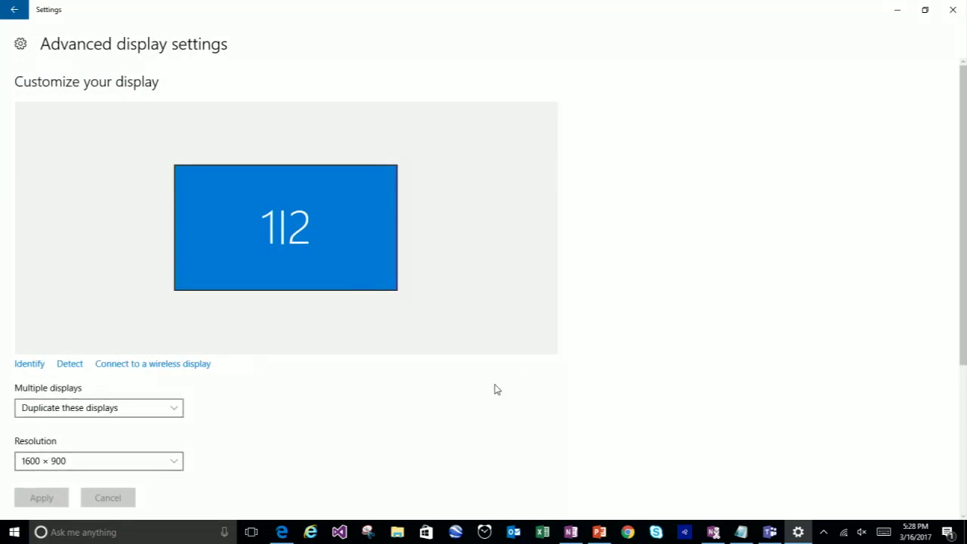
{"action": "left_click", "coordinate": [15, 10]}
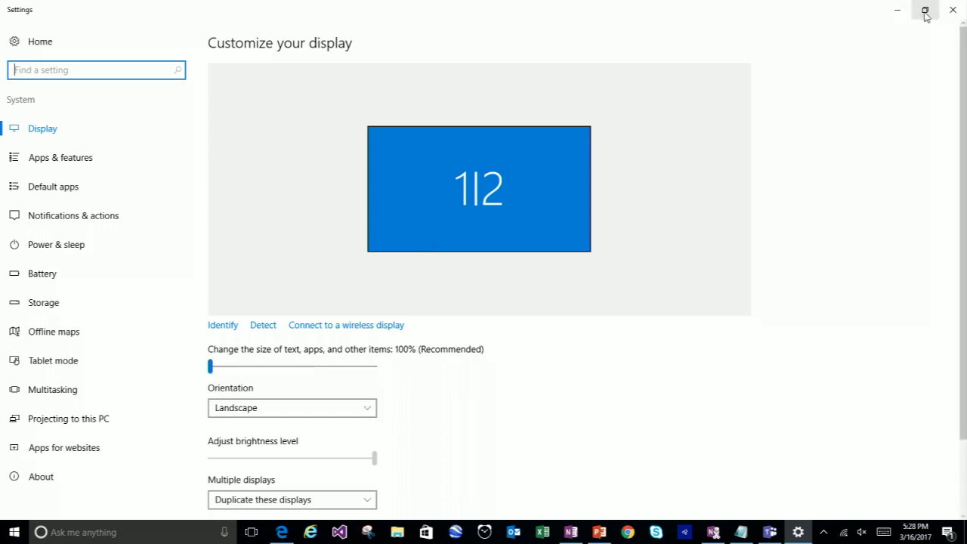
{"action": "left_click", "coordinate": [899, 11]}
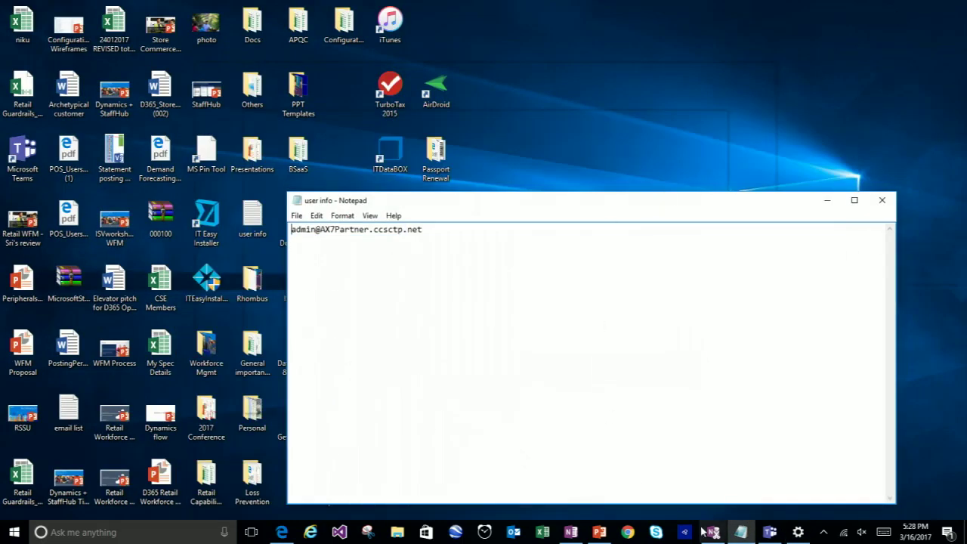
Back in Dynamics, open Screen layouts filtered by 'f3' and select F3.1MGR.
{"action": "left_click", "coordinate": [281, 533]}
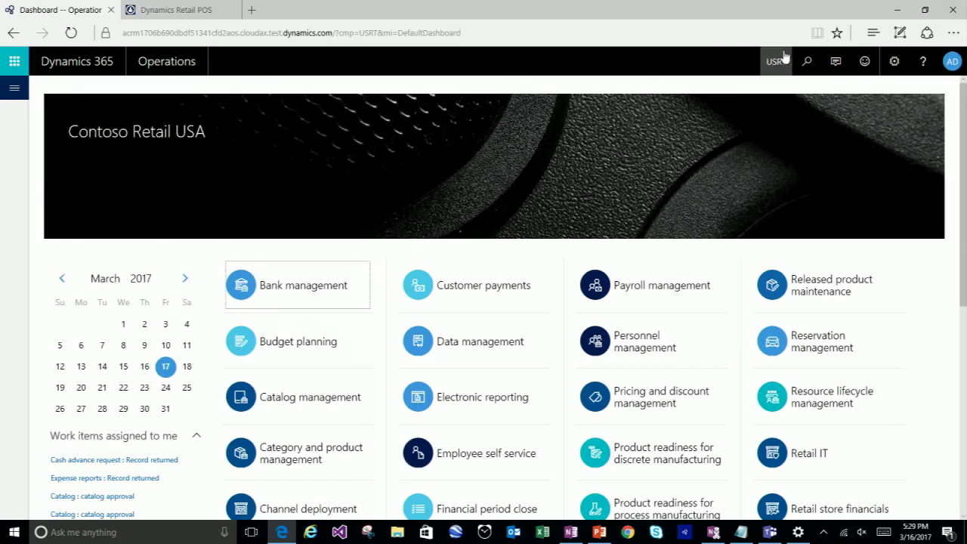
{"action": "left_click", "coordinate": [806, 61]}
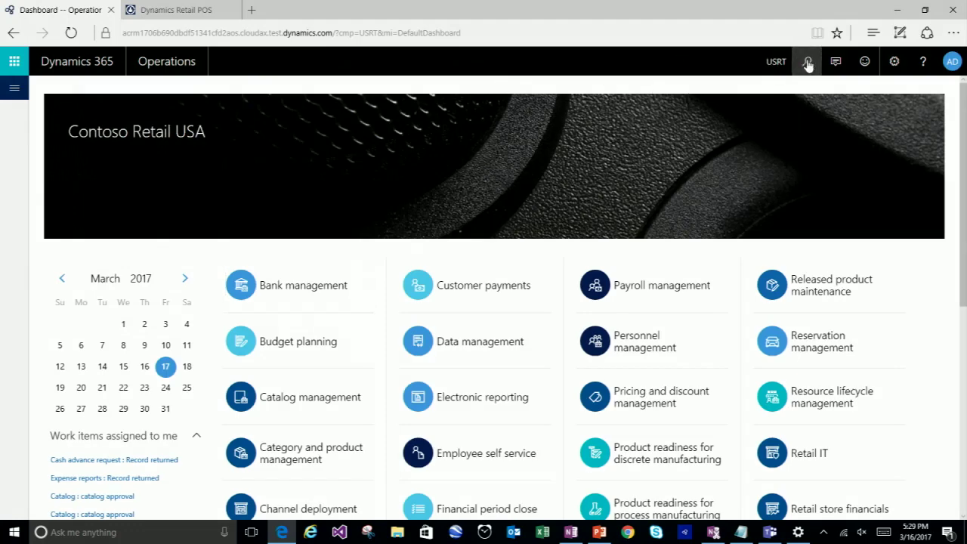
{"action": "type", "text": "screen layout"}
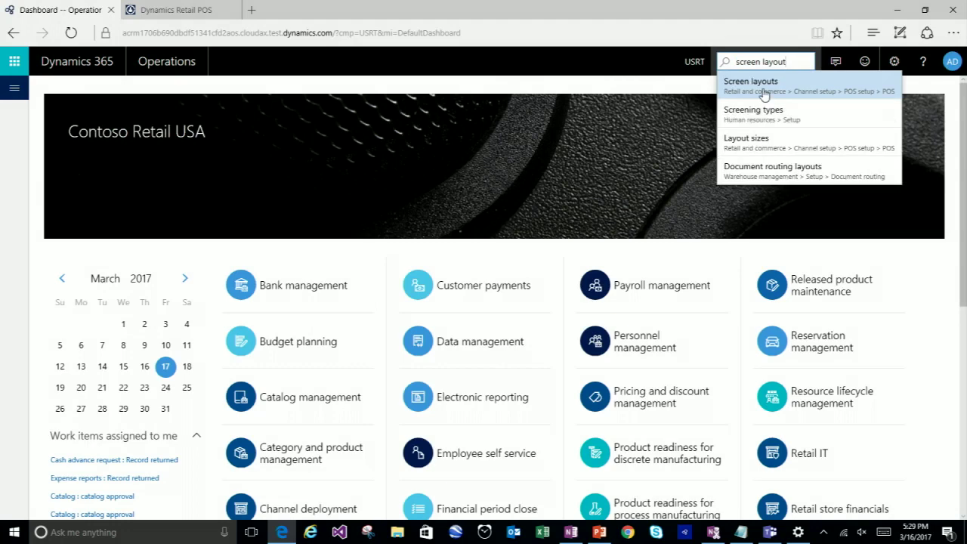
{"action": "left_click", "coordinate": [773, 94]}
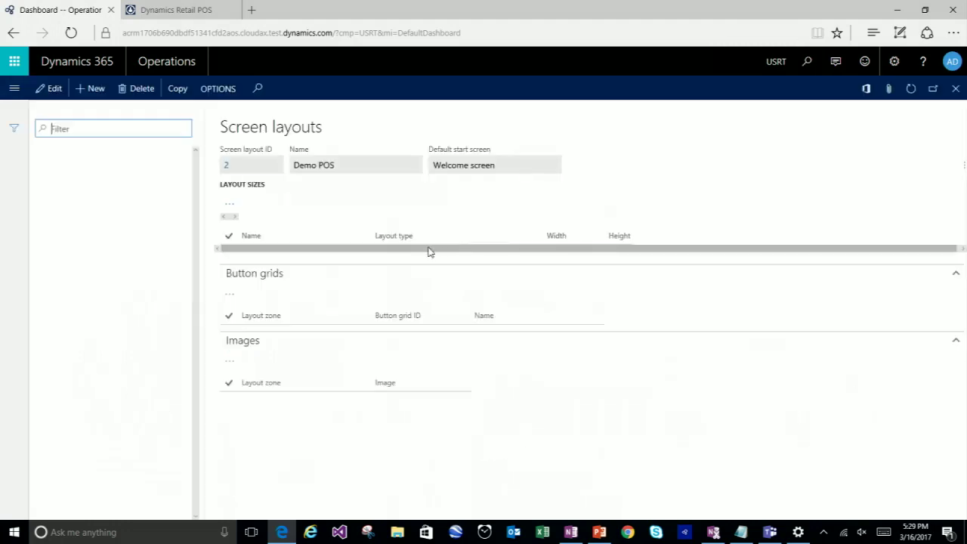
{"action": "left_click", "coordinate": [102, 147]}
{"action": "type", "text": "f3"}
{"action": "key", "text": "Return"}
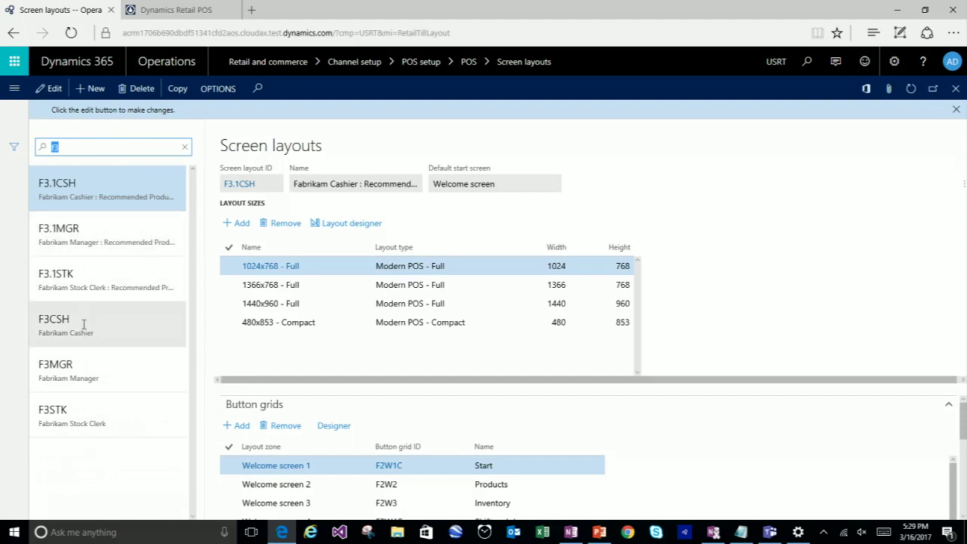
{"action": "left_click", "coordinate": [133, 227]}
Add the Surface Book layout size to the F3.1MGR screen layout.
{"action": "left_click", "coordinate": [236, 223]}
{"action": "left_click", "coordinate": [365, 249]}
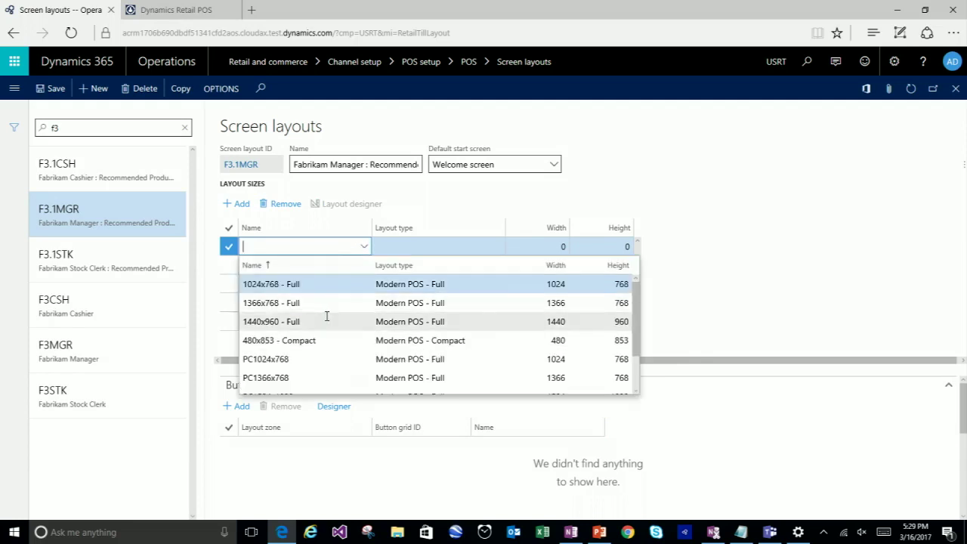
{"action": "scroll", "coordinate": [317, 323], "scroll_direction": "down", "scroll_amount": 1}
{"action": "scroll", "coordinate": [316, 326], "scroll_direction": "up", "scroll_amount": 1}
{"action": "scroll", "coordinate": [287, 339], "scroll_direction": "down", "scroll_amount": 1}
{"action": "left_click", "coordinate": [281, 385]}
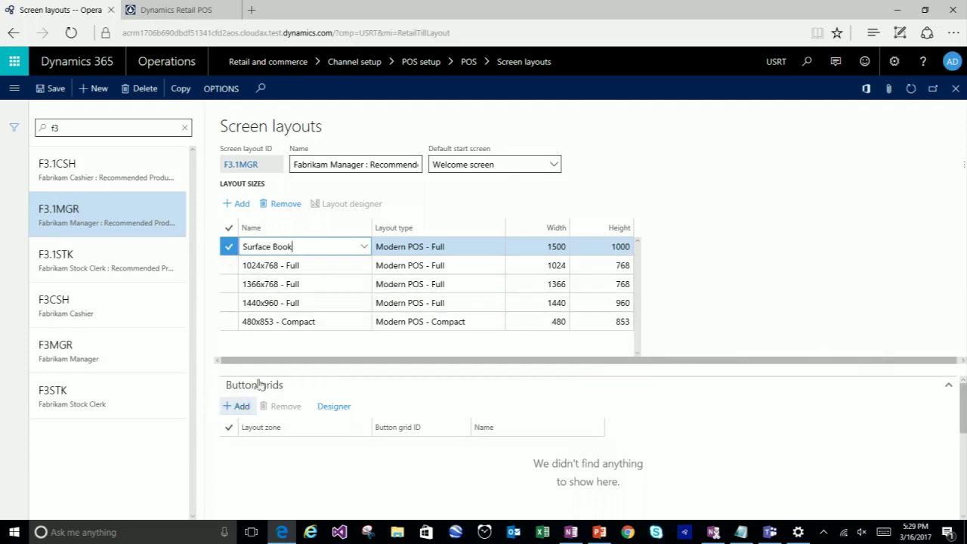
Browse the 1366x768, 480x853 Compact and 1024x768 sizes, then select Surface Book.
{"action": "mouse_move", "coordinate": [963, 432]}
{"action": "left_mouse_down"}
{"action": "mouse_move", "coordinate": [964, 445]}
{"action": "mouse_move", "coordinate": [964, 417]}
{"action": "left_mouse_up"}
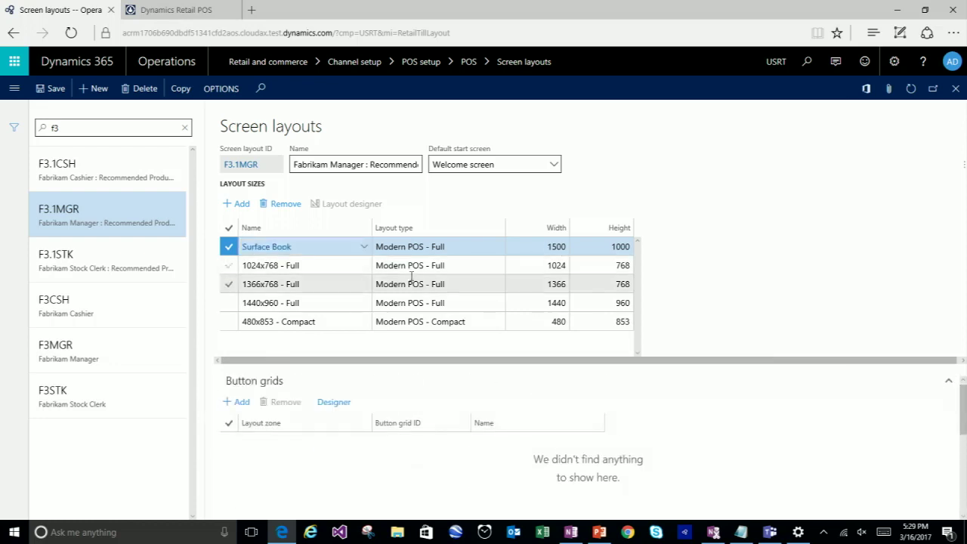
{"action": "left_click", "coordinate": [329, 265]}
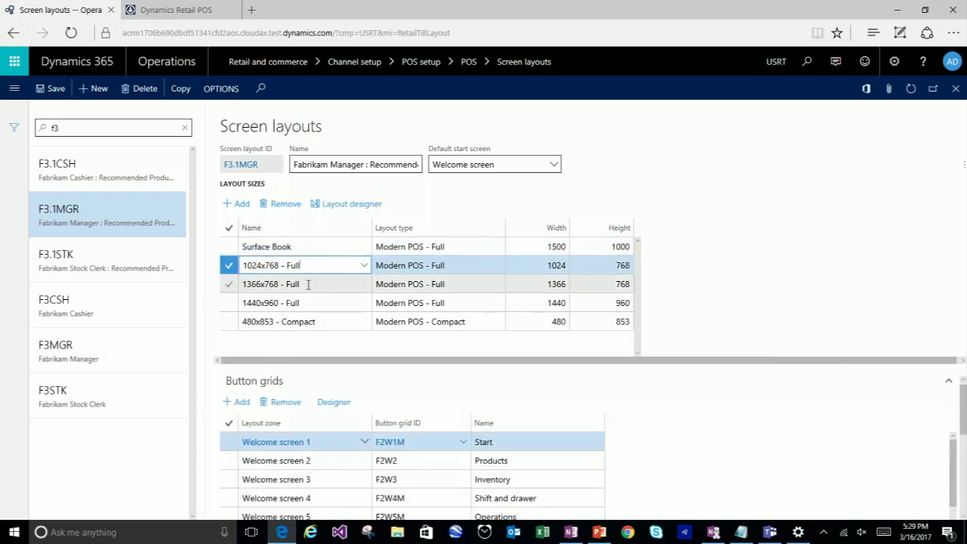
{"action": "left_click", "coordinate": [307, 284]}
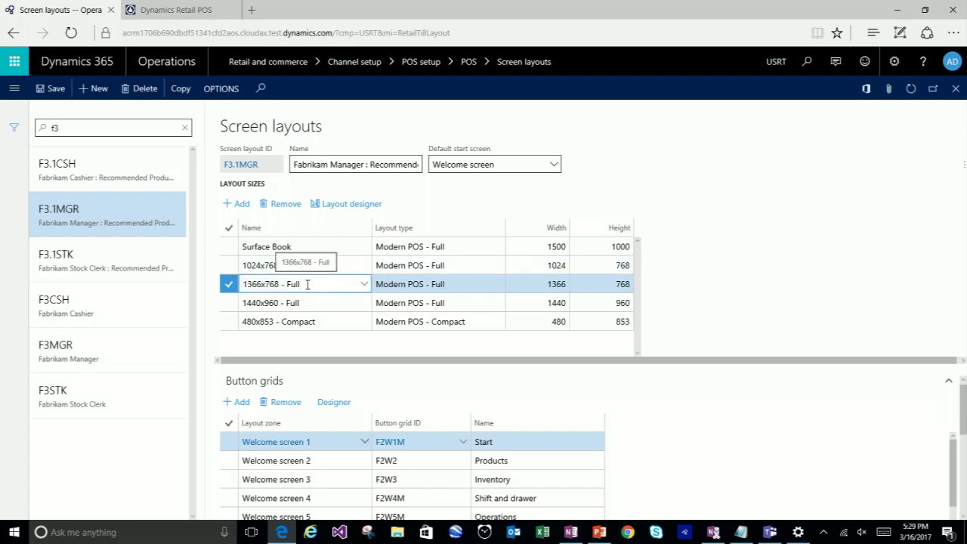
{"action": "left_click", "coordinate": [310, 321]}
{"action": "left_click", "coordinate": [316, 262]}
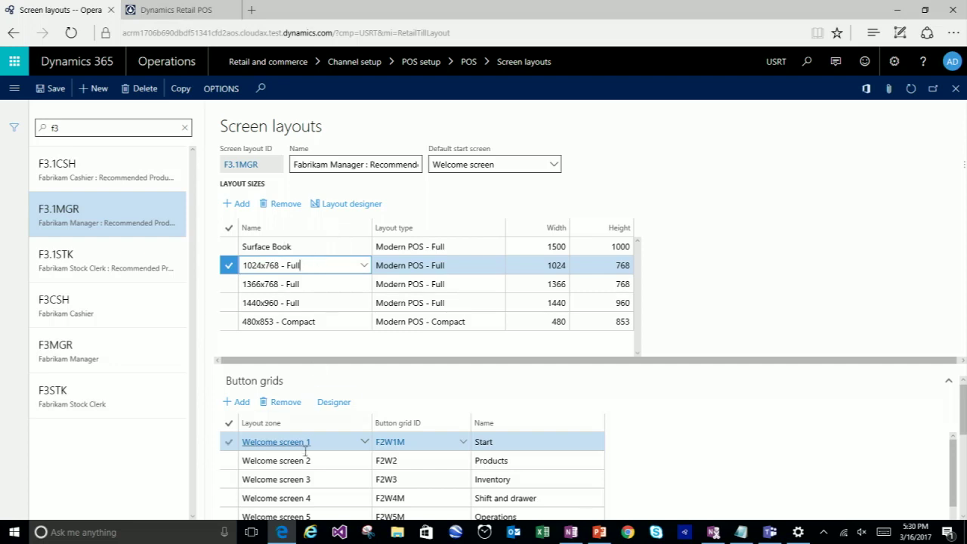
{"action": "left_click", "coordinate": [313, 247]}
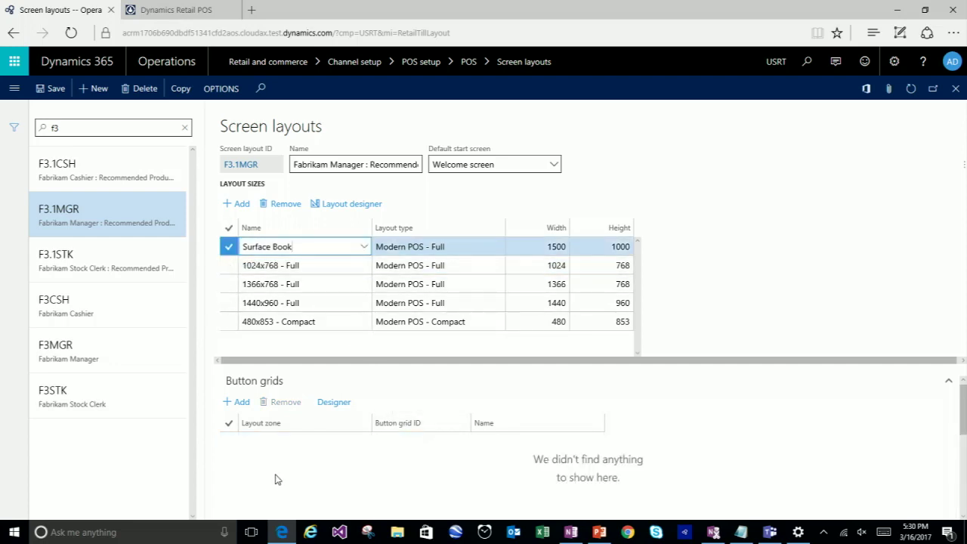
Add a button grid row pairing Welcome screen 1 with F2W1M.
{"action": "left_click", "coordinate": [241, 409]}
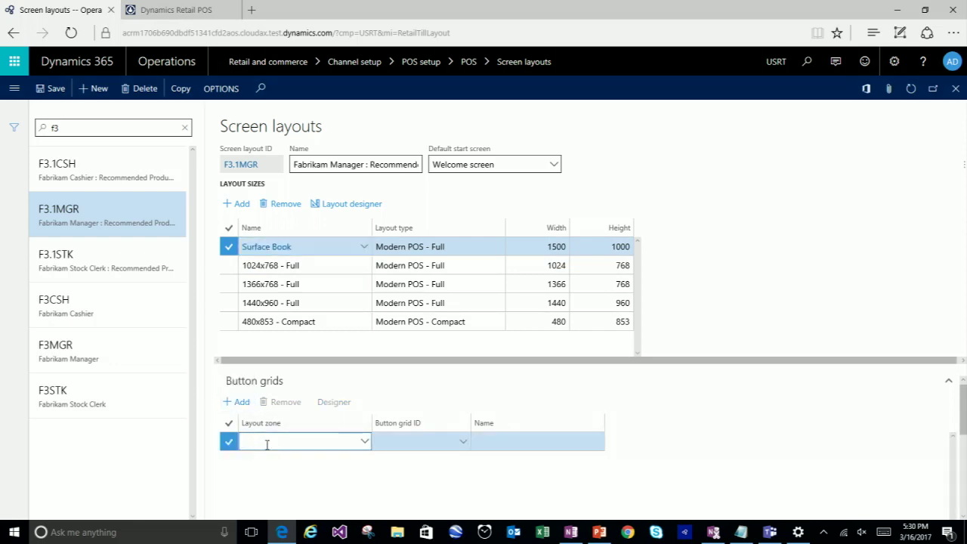
{"action": "type", "text": "f2"}
{"action": "left_click", "coordinate": [366, 441]}
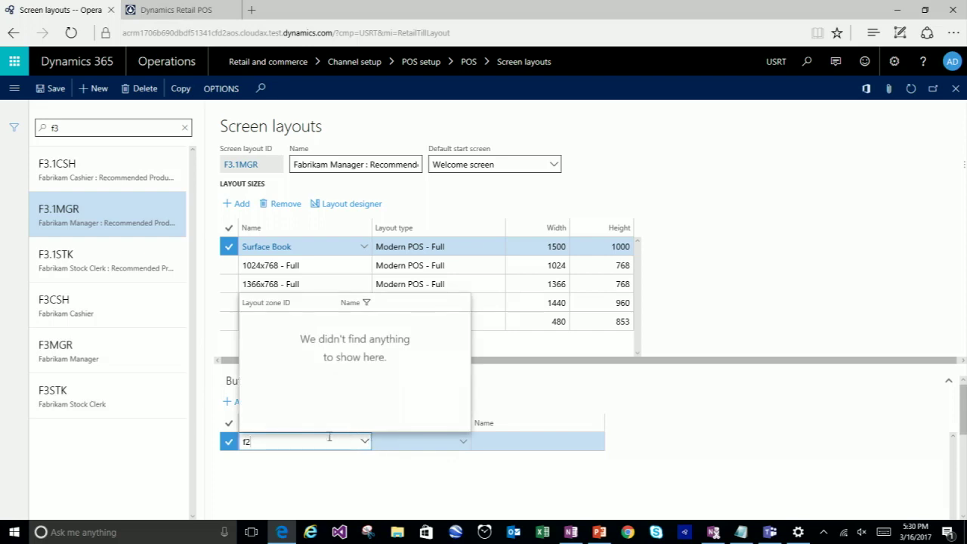
{"action": "left_click", "coordinate": [302, 442]}
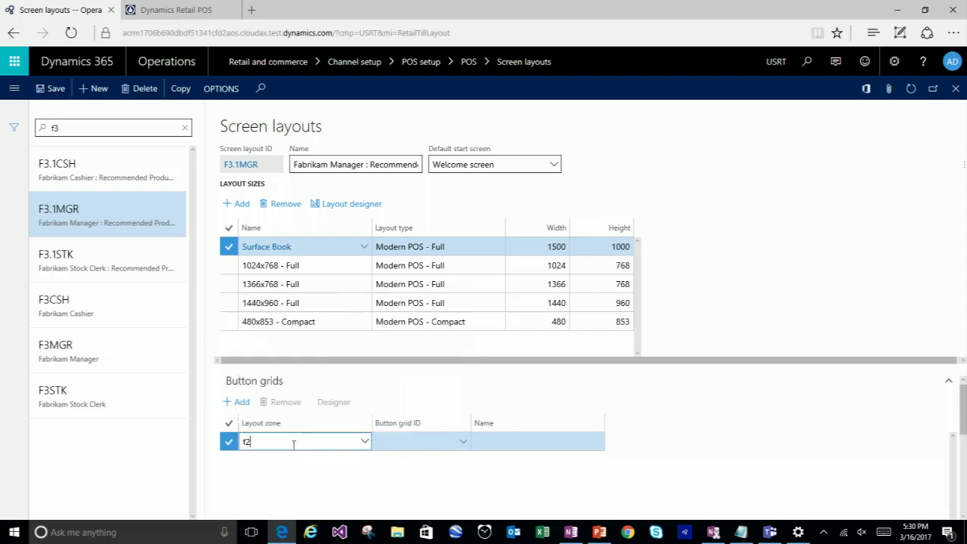
{"action": "double_click", "coordinate": [248, 438]}
{"action": "type", "text": "wel"}
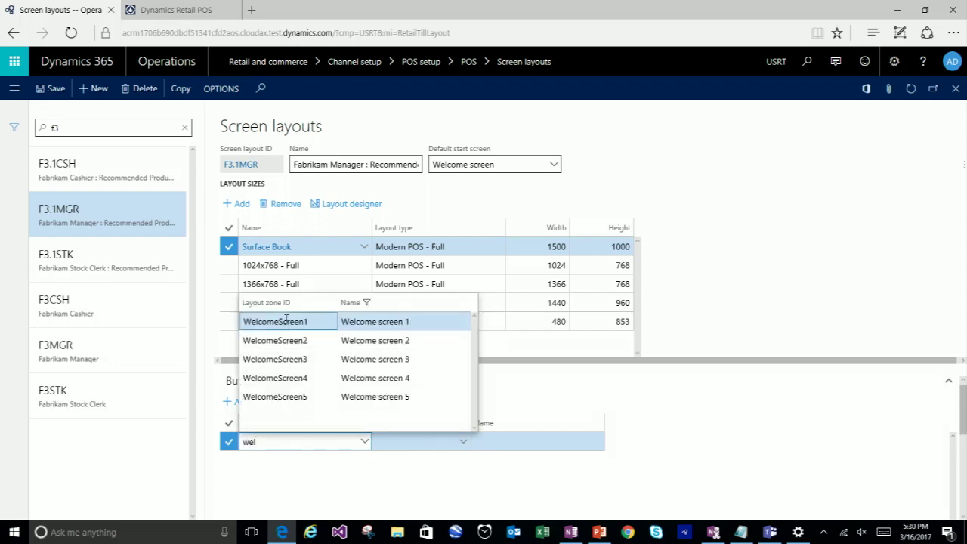
{"action": "key", "text": "Return"}
{"action": "left_click", "coordinate": [394, 440]}
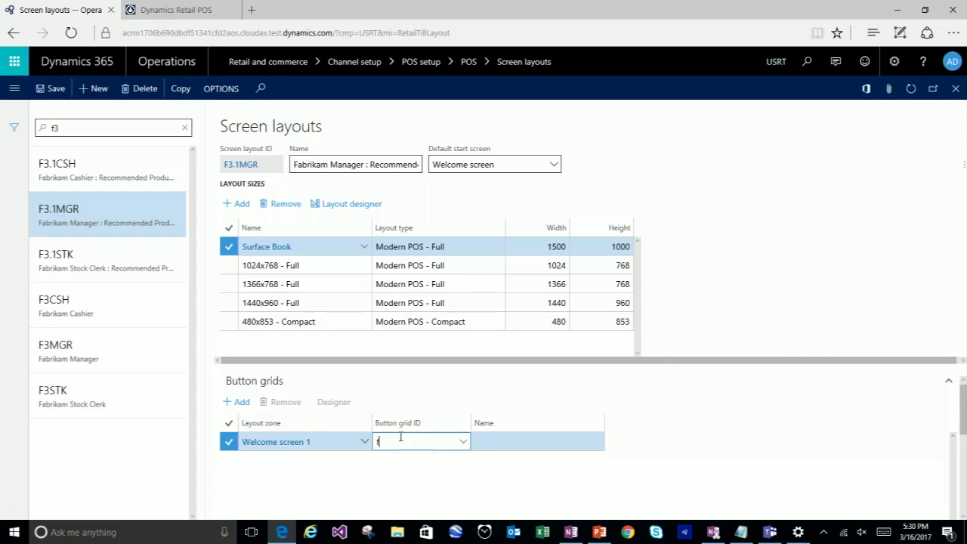
{"action": "type", "text": "f2w1"}
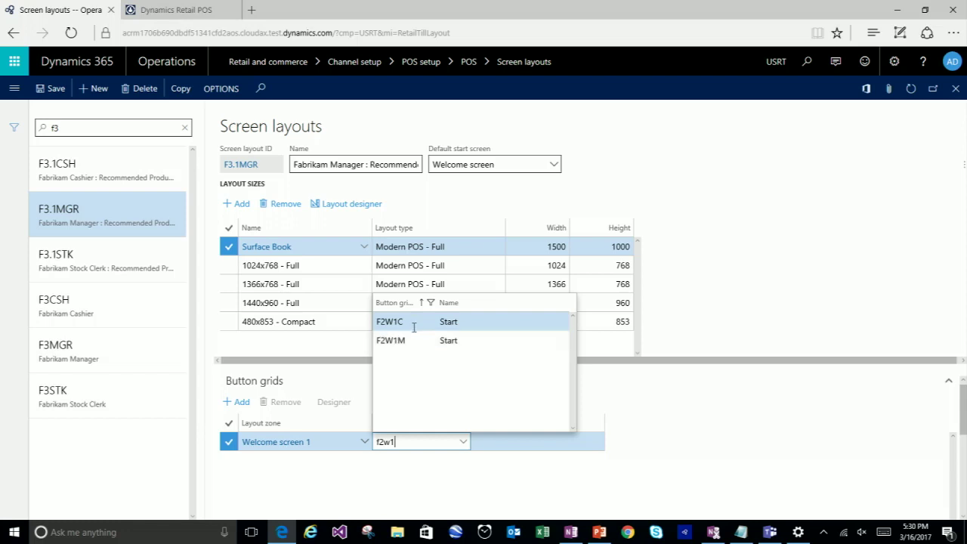
{"action": "left_click", "coordinate": [407, 341]}
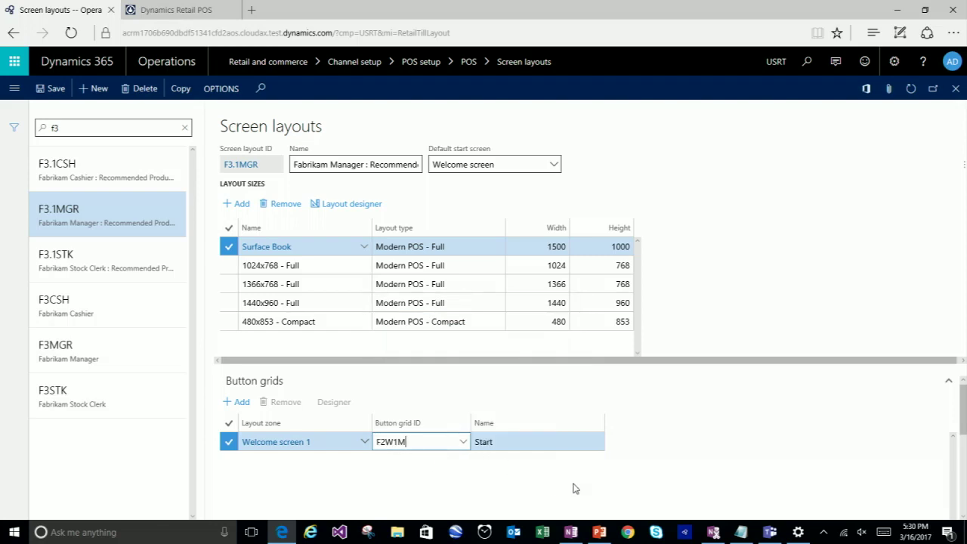
Add a second row pairing Transaction screen 1 with F2T1M.
{"action": "left_click", "coordinate": [240, 402]}
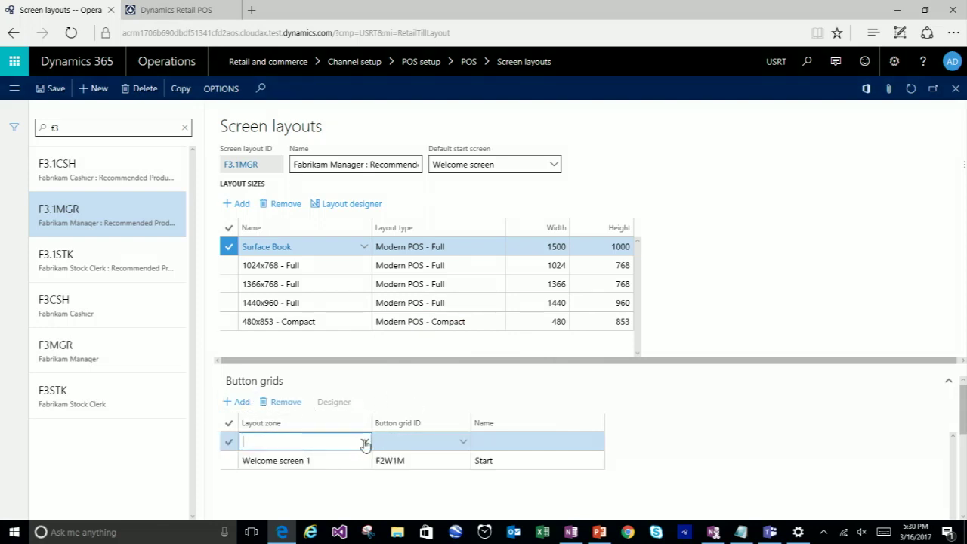
{"action": "left_click", "coordinate": [365, 442]}
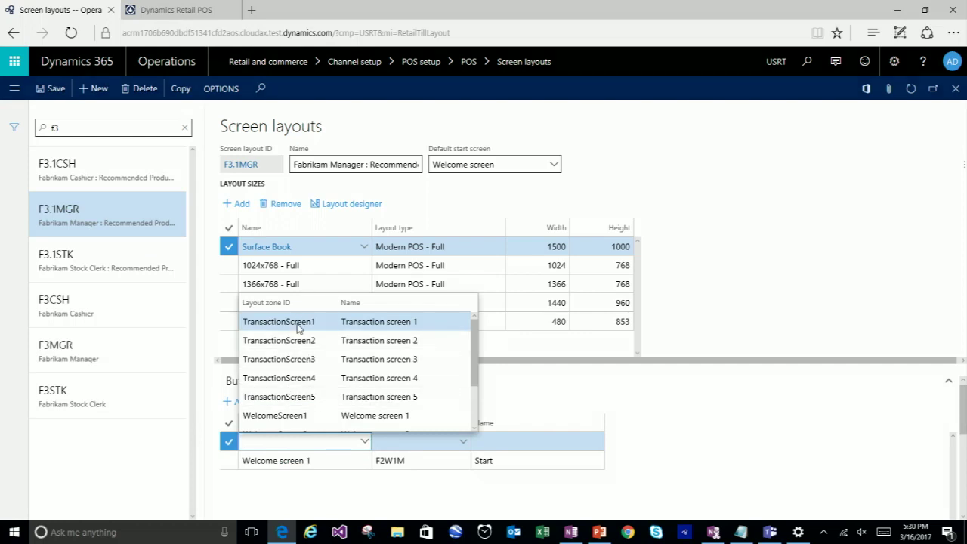
{"action": "left_click", "coordinate": [299, 323]}
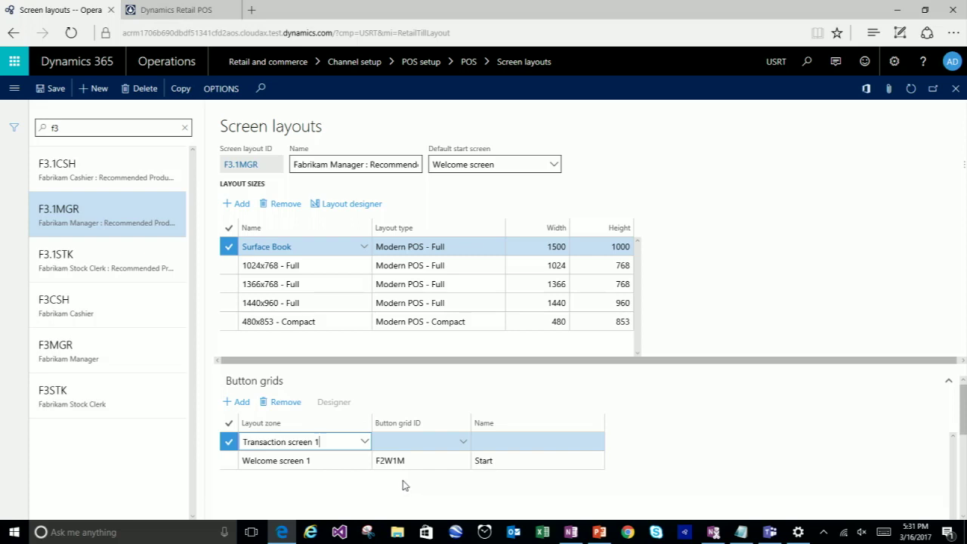
{"action": "left_click", "coordinate": [435, 442]}
{"action": "type", "text": "f2"}
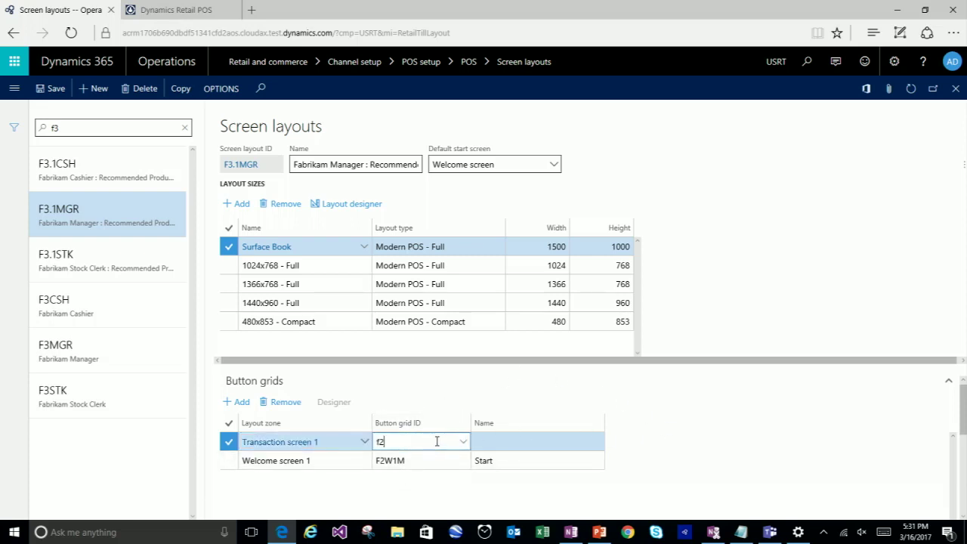
{"action": "type", "text": "t"}
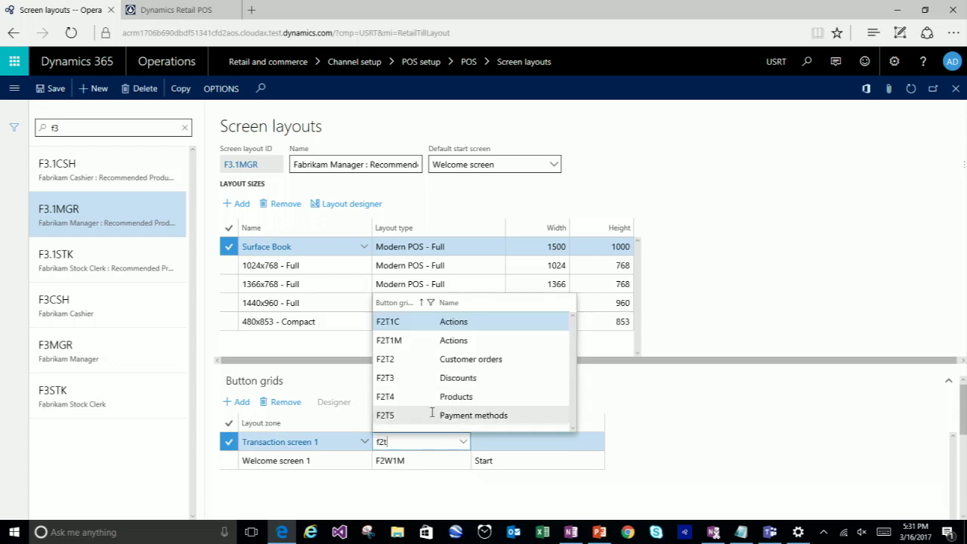
{"action": "type", "text": "1"}
{"action": "left_click", "coordinate": [417, 342]}
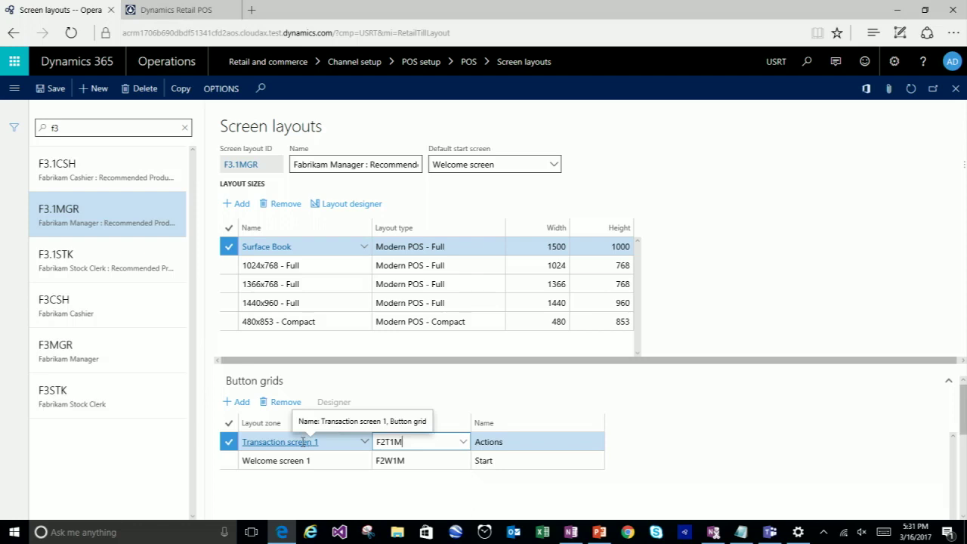
From the Transaction screen 1 record, create a new layout zone TransactionScreen6 named Test.
{"action": "left_click", "coordinate": [280, 442]}
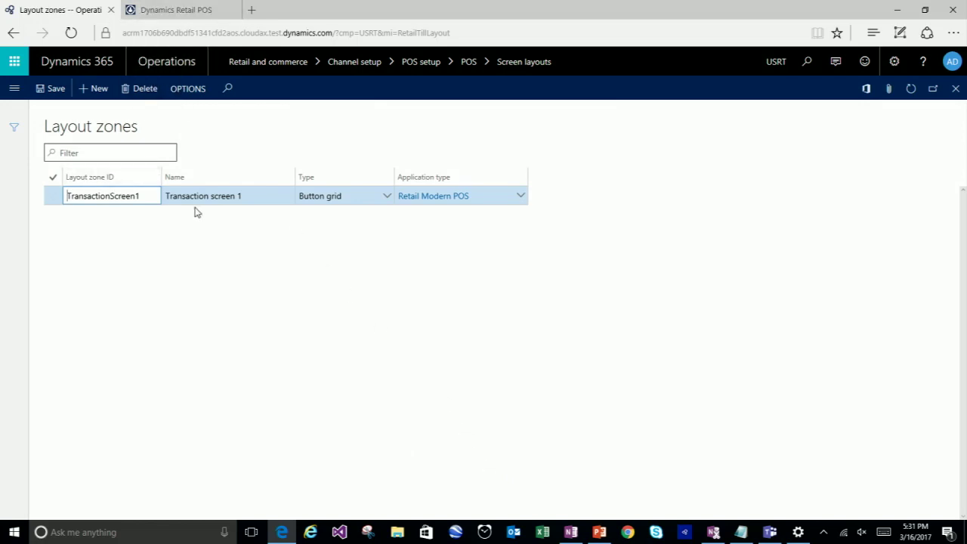
{"action": "left_click", "coordinate": [96, 89]}
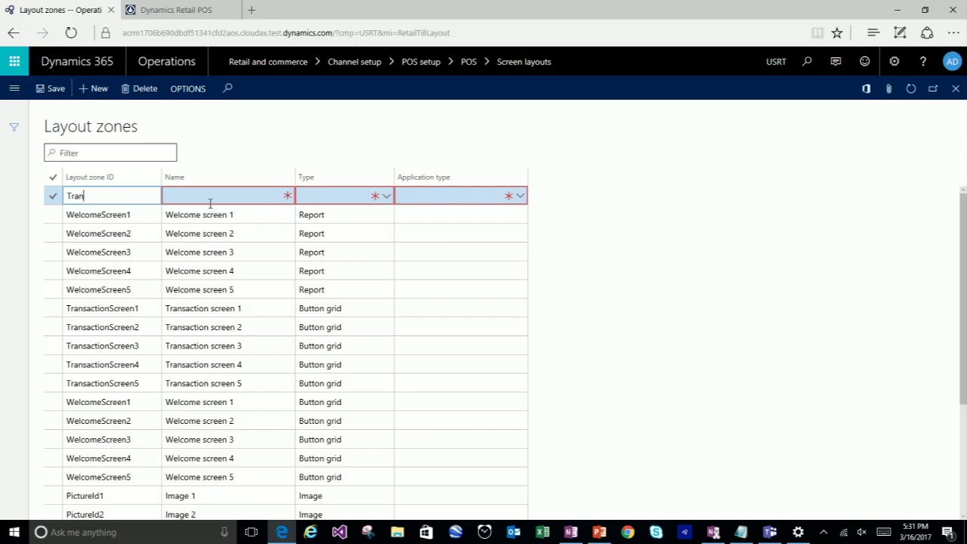
{"action": "type", "text": "TransactionScreen6"}
{"action": "left_click", "coordinate": [210, 203]}
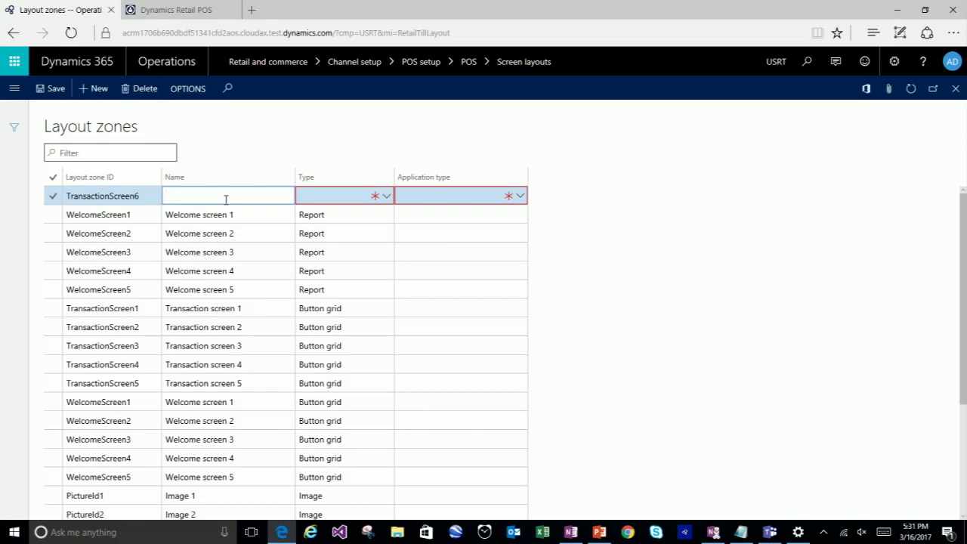
{"action": "type", "text": "Test"}
Set the zone type to Button grid and application type to Retail Modern POS, then close.
{"action": "left_click", "coordinate": [387, 197]}
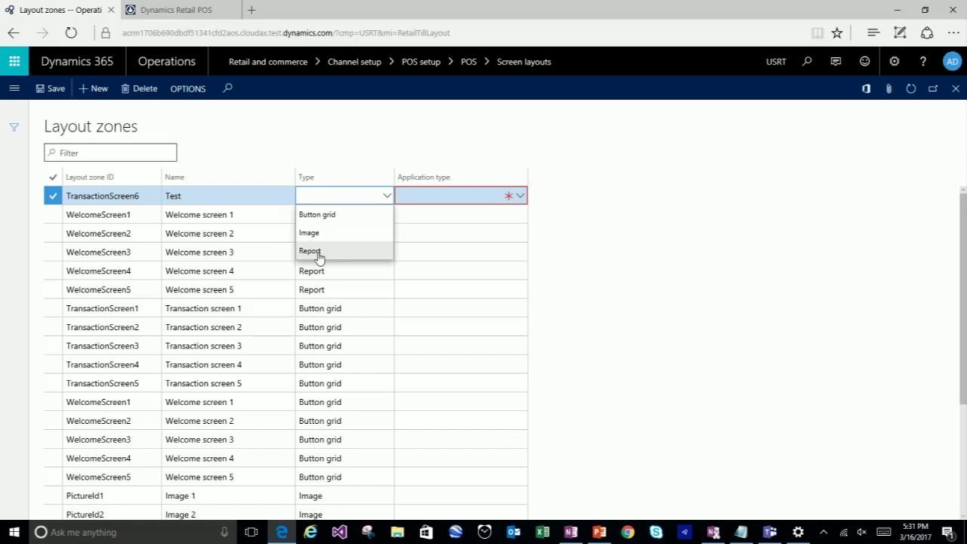
{"action": "left_click", "coordinate": [328, 218]}
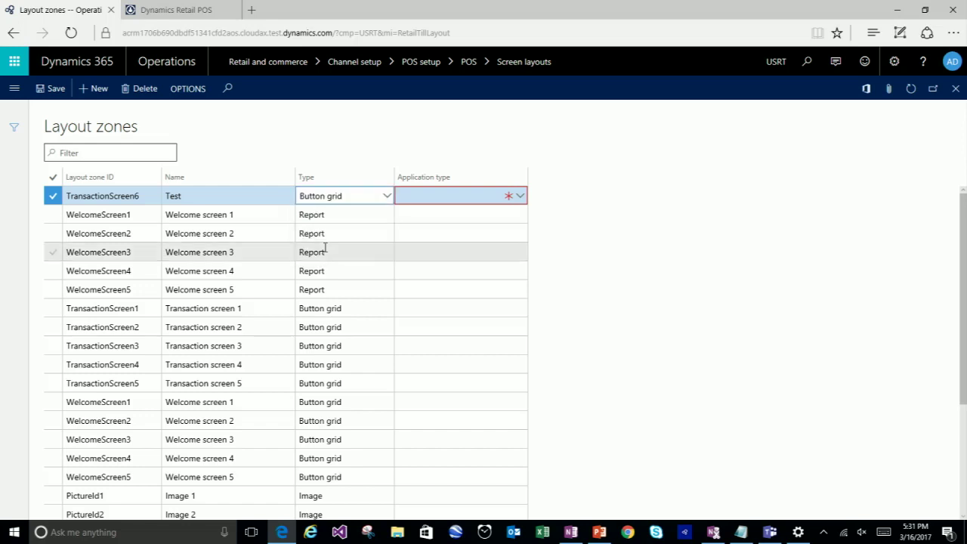
{"action": "left_click", "coordinate": [521, 197]}
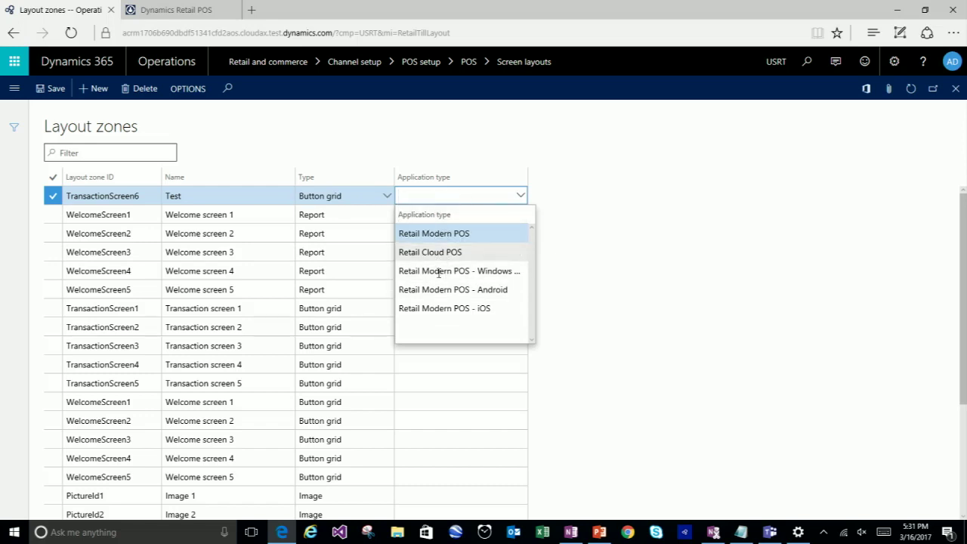
{"action": "left_click", "coordinate": [438, 233]}
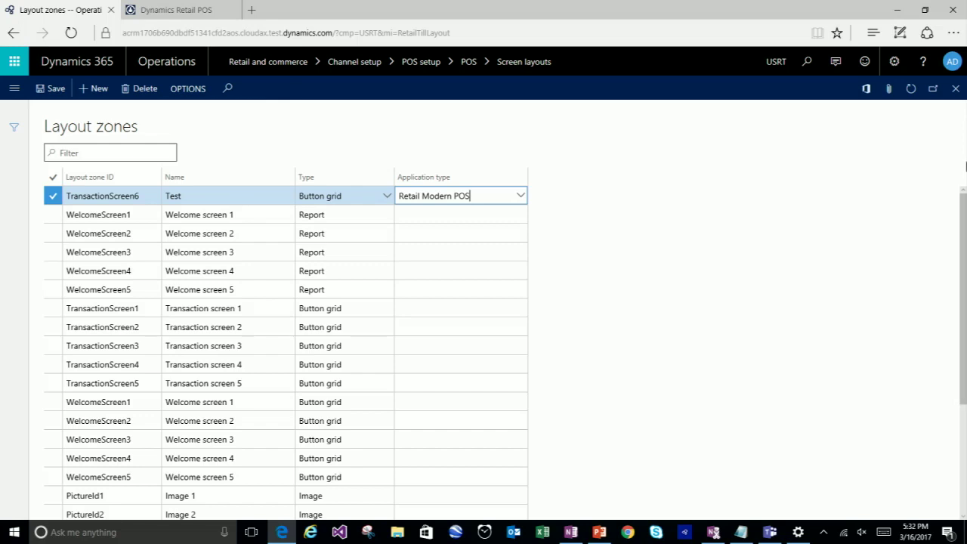
{"action": "left_click", "coordinate": [956, 89]}
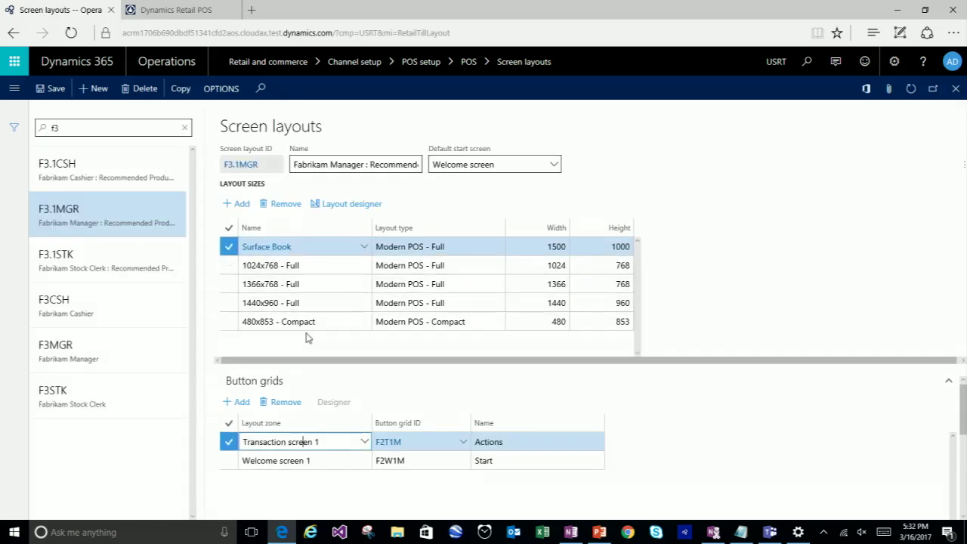
Confirm TransactionScreen6 is in the Layout zone lookup, then launch the Surface Book layout designer.
{"action": "left_click", "coordinate": [364, 442]}
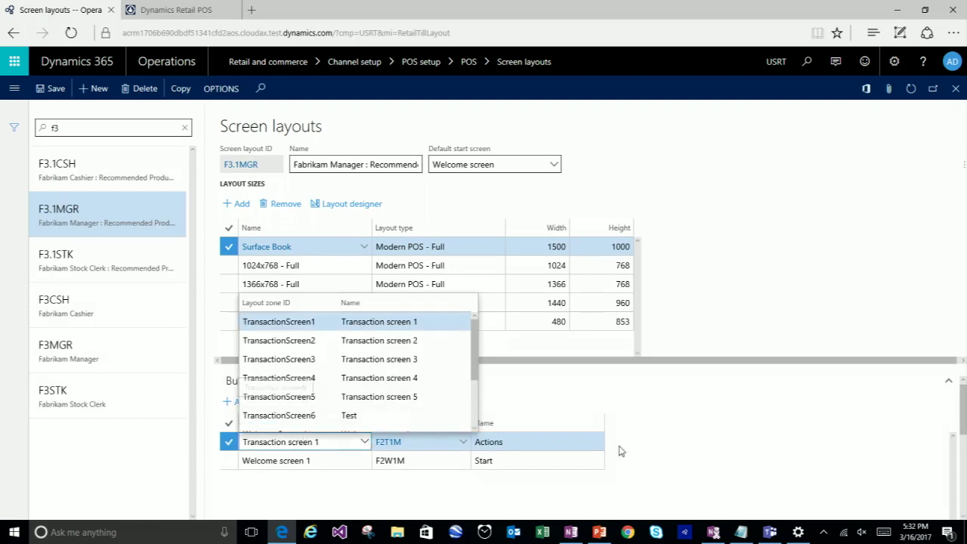
{"action": "left_click", "coordinate": [689, 442]}
{"action": "scroll", "coordinate": [675, 445], "scroll_direction": "down", "scroll_amount": 3}
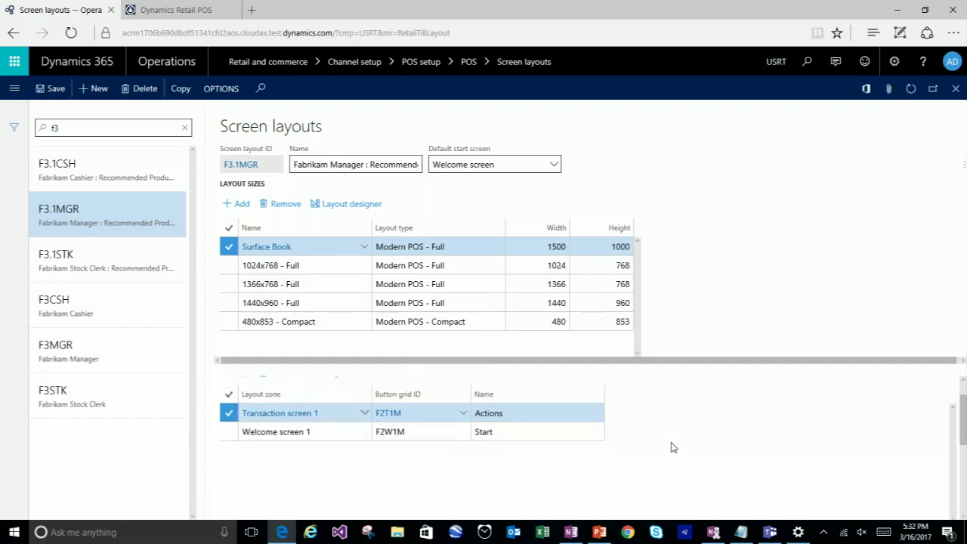
{"action": "scroll", "coordinate": [608, 461], "scroll_direction": "up", "scroll_amount": 3}
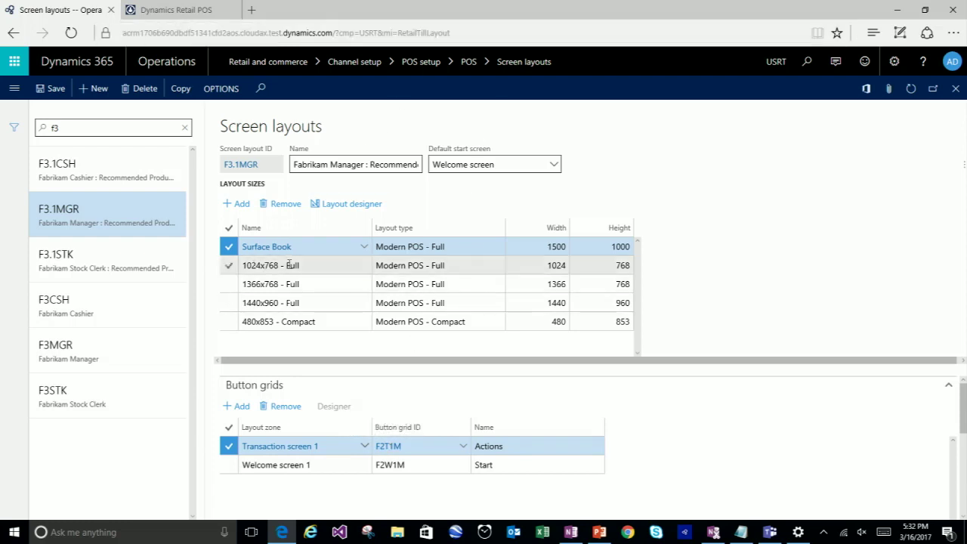
{"action": "left_click", "coordinate": [355, 205]}
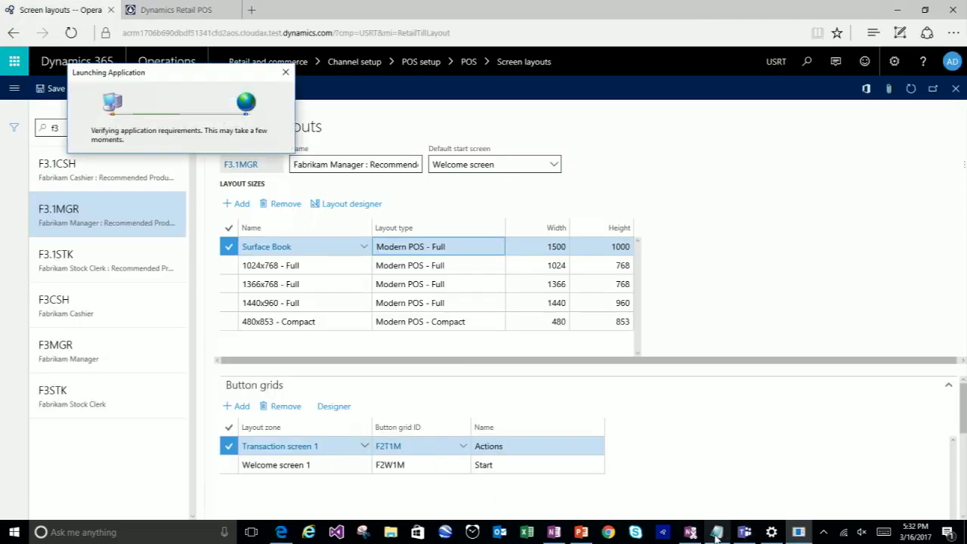
Copy the saved admin account from the Notepad note and minimize Notepad.
{"action": "left_click", "coordinate": [717, 532]}
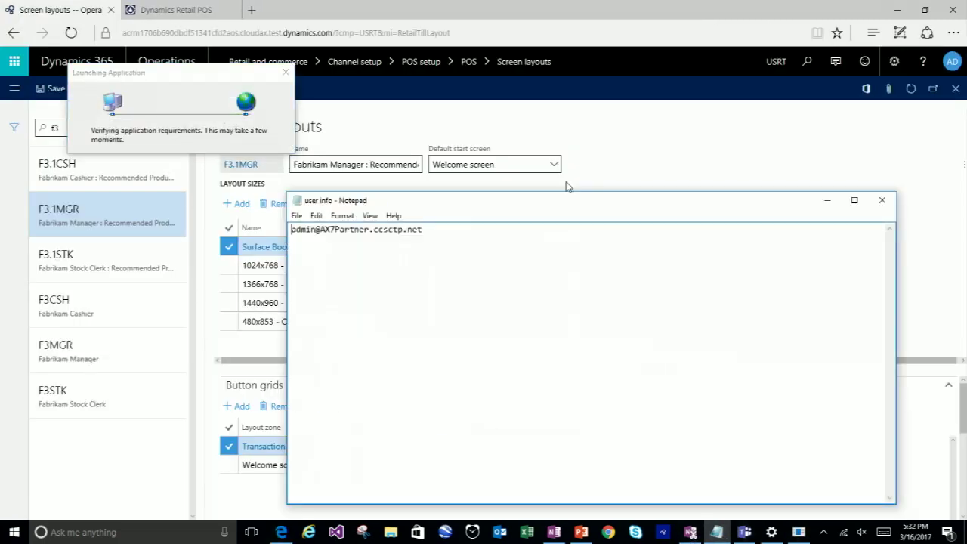
{"action": "left_click_drag", "start_coordinate": [447, 233], "coordinate": [226, 205]}
{"action": "key", "text": "ctrl+c"}
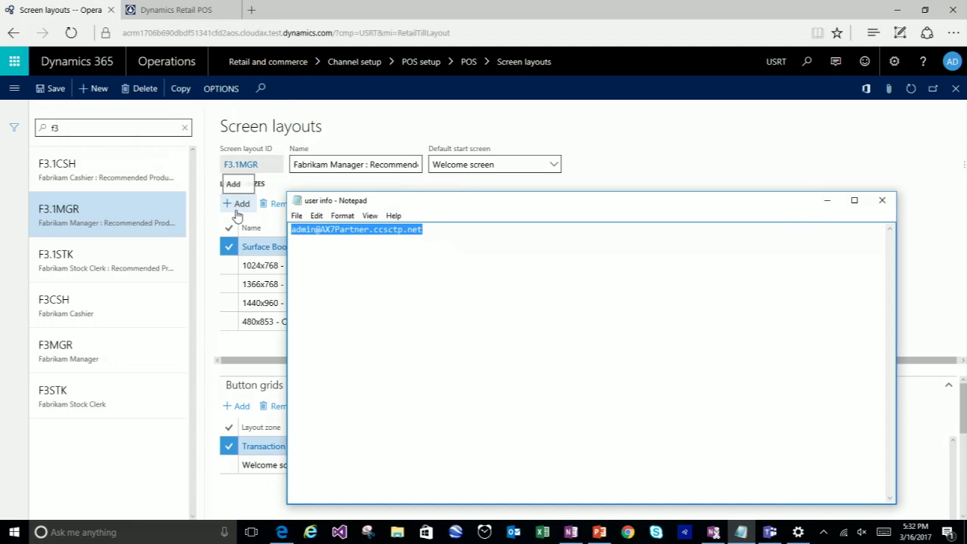
{"action": "left_click_drag", "start_coordinate": [558, 210], "coordinate": [588, 285]}
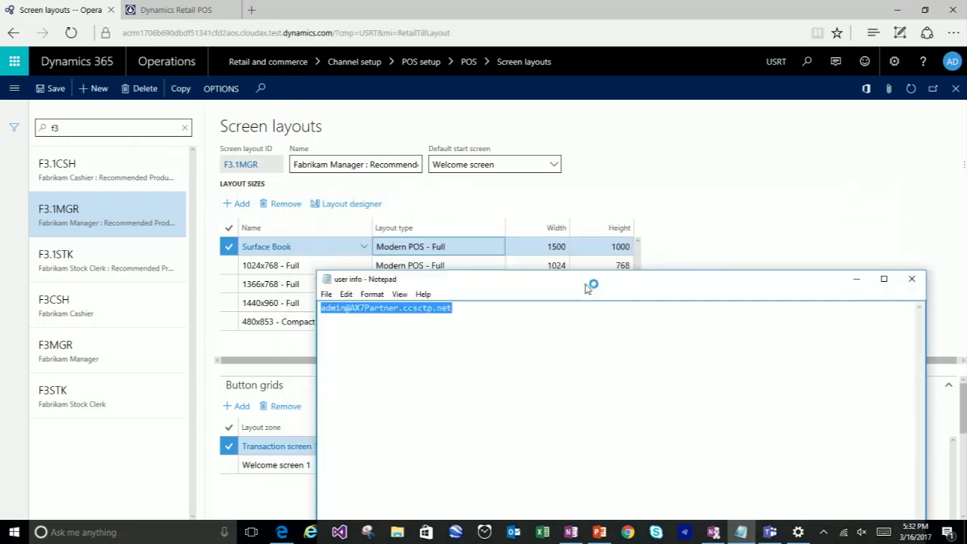
{"action": "left_click", "coordinate": [857, 276]}
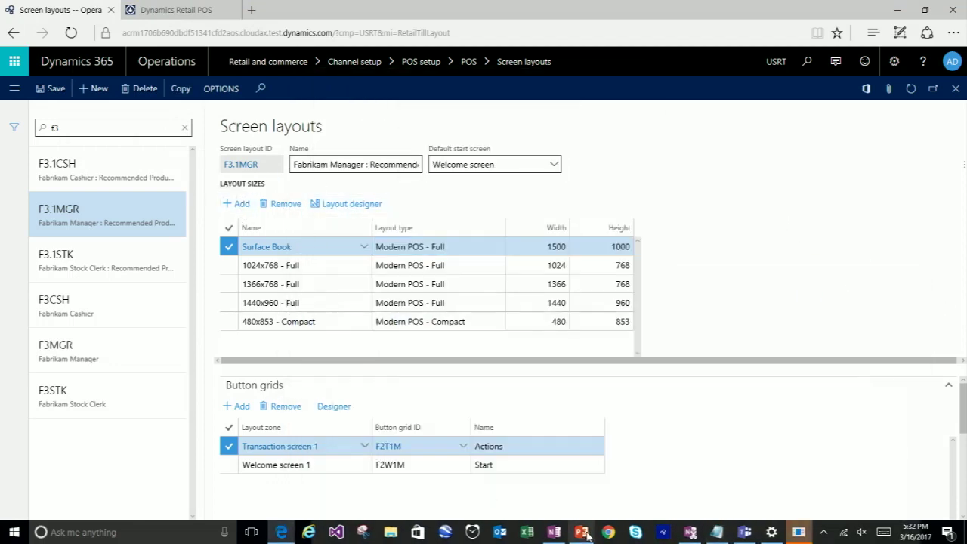
Sign in with the admin e-mail and password to open the Screen layout designer.
{"action": "left_click", "coordinate": [798, 532]}
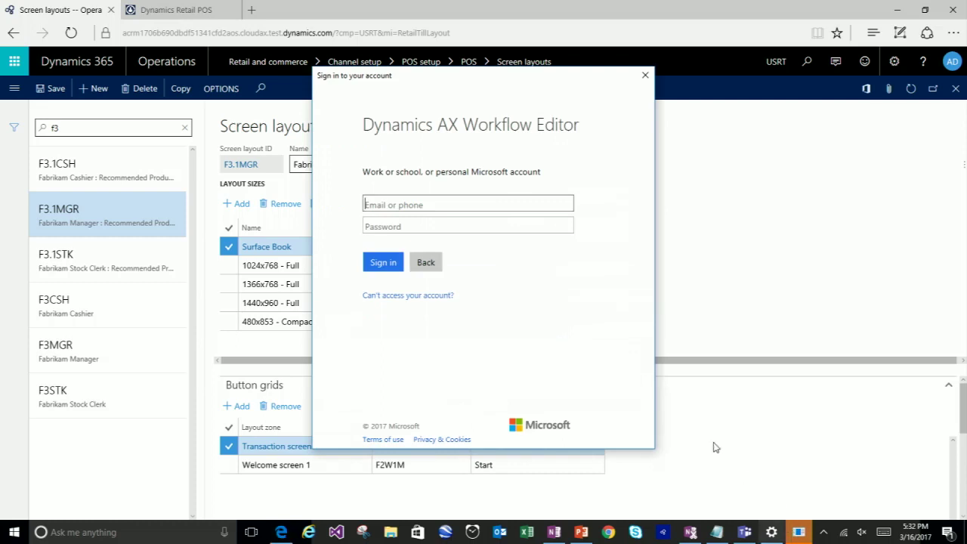
{"action": "left_click", "coordinate": [412, 212]}
{"action": "key", "text": "ctrl+v"}
{"action": "key", "text": "Tab"}
{"action": "type", "text": "p"}
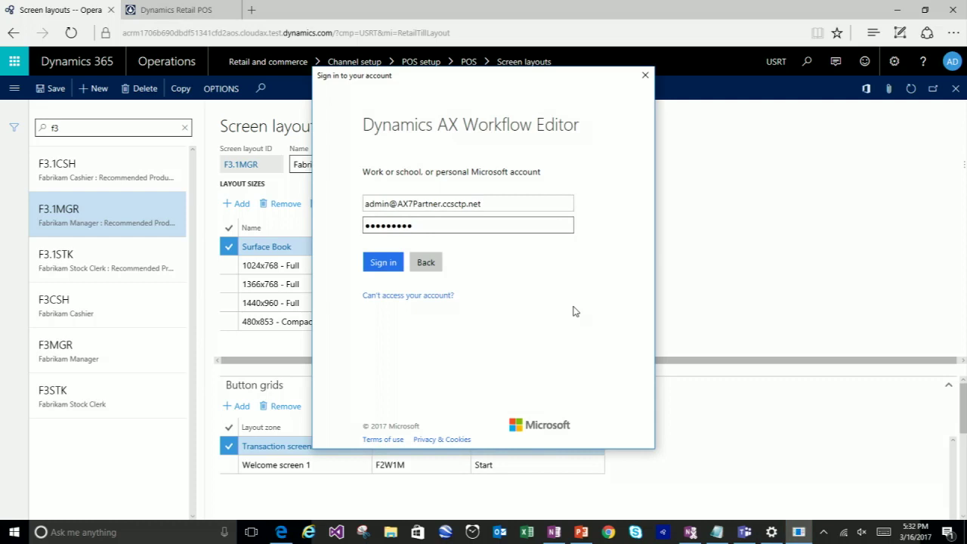
{"action": "key", "text": "Return"}
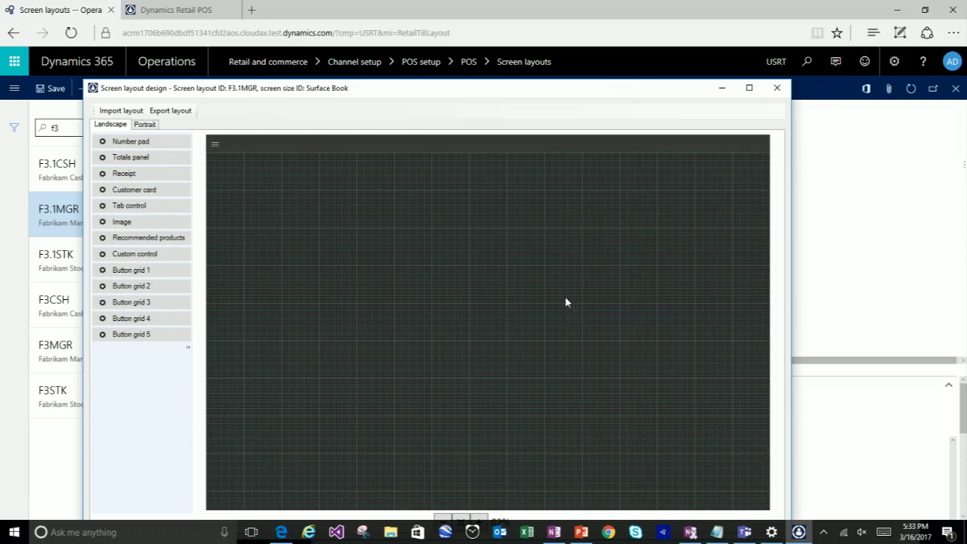
Raise the designer window, drop a Receipt control on the canvas and resize it.
{"action": "left_click_drag", "start_coordinate": [610, 90], "coordinate": [640, 59]}
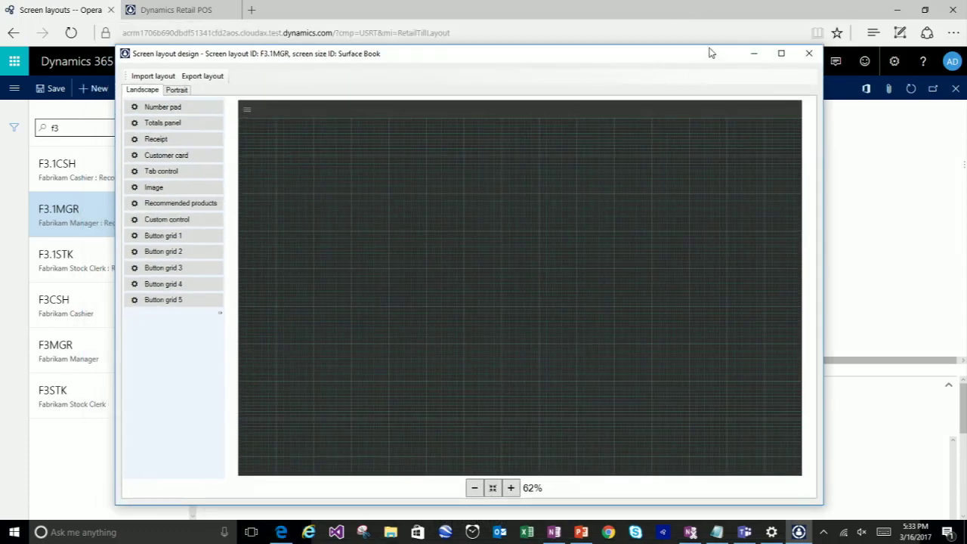
{"action": "left_click_drag", "start_coordinate": [712, 56], "coordinate": [719, 46]}
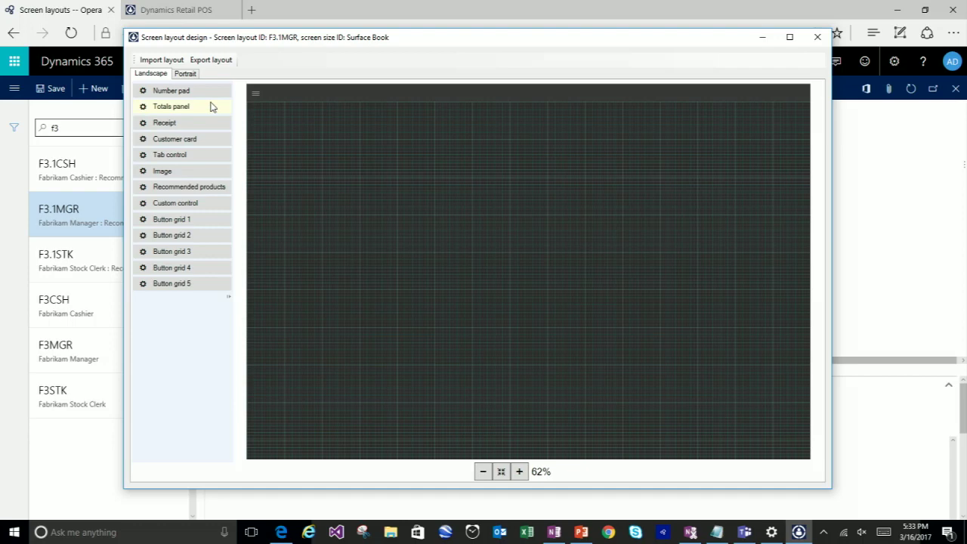
{"action": "left_click_drag", "start_coordinate": [166, 122], "coordinate": [370, 198]}
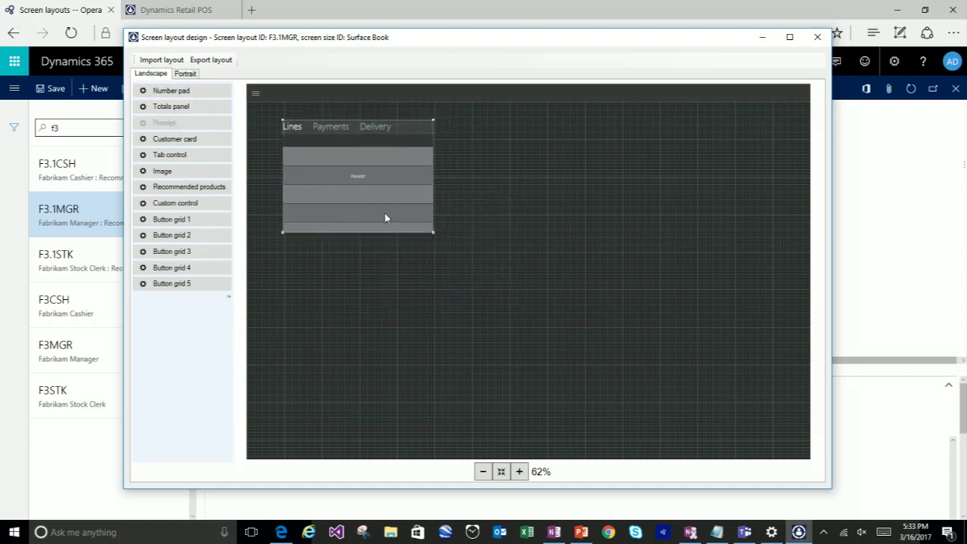
{"action": "left_click_drag", "start_coordinate": [433, 232], "coordinate": [658, 356]}
{"action": "left_click_drag", "start_coordinate": [537, 269], "coordinate": [517, 255]}
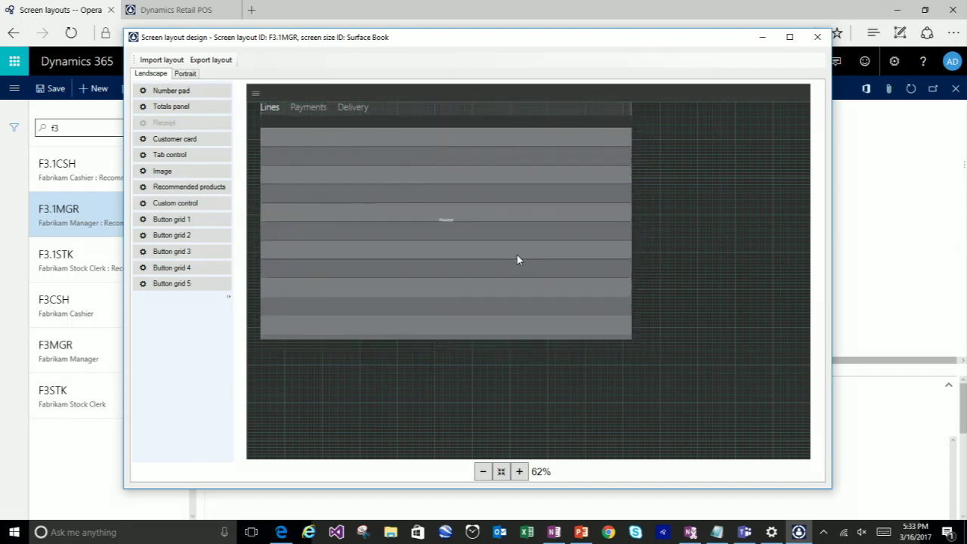
{"action": "left_click_drag", "start_coordinate": [630, 345], "coordinate": [546, 285]}
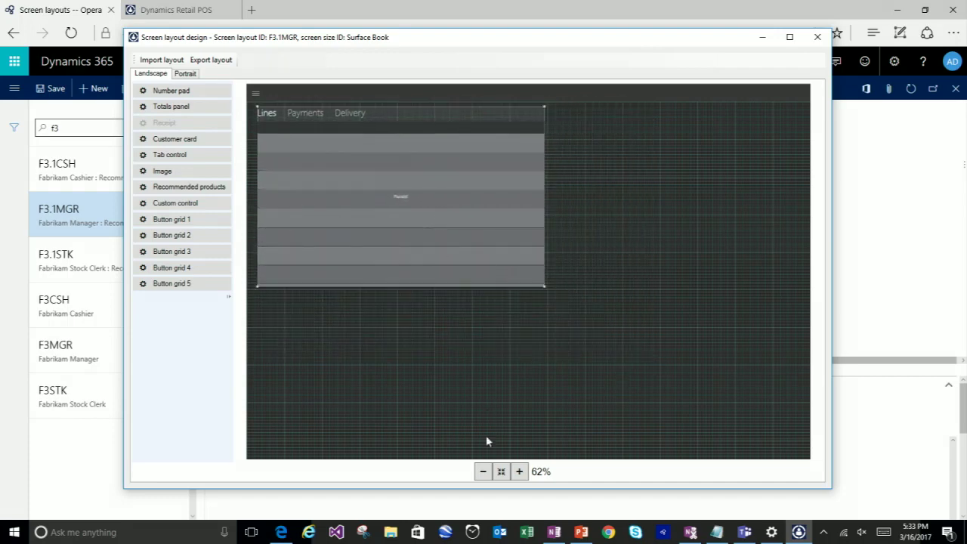
Zoom in to align the Receipt at the canvas's top-left corner, then fit the canvas.
{"action": "left_click", "coordinate": [519, 471]}
{"action": "left_click", "coordinate": [520, 471]}
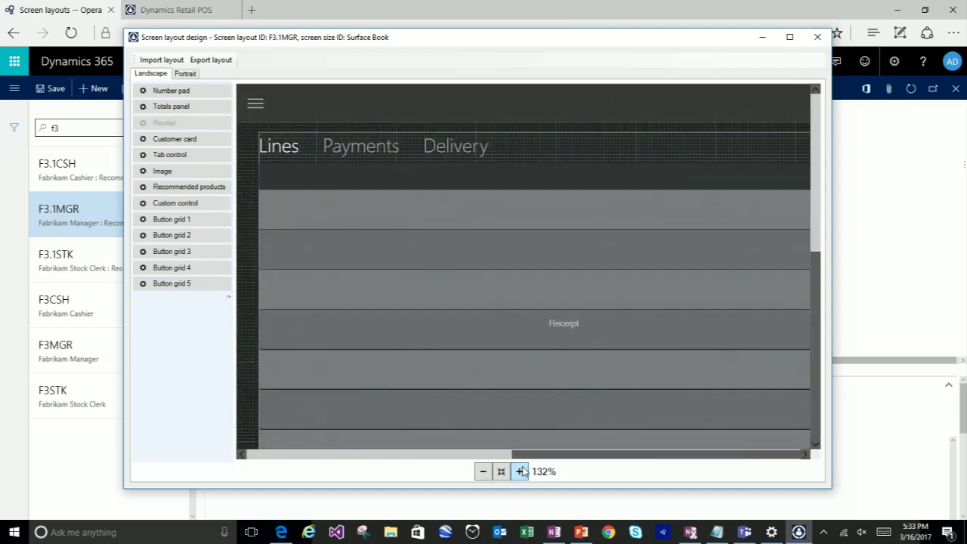
{"action": "left_click", "coordinate": [520, 471]}
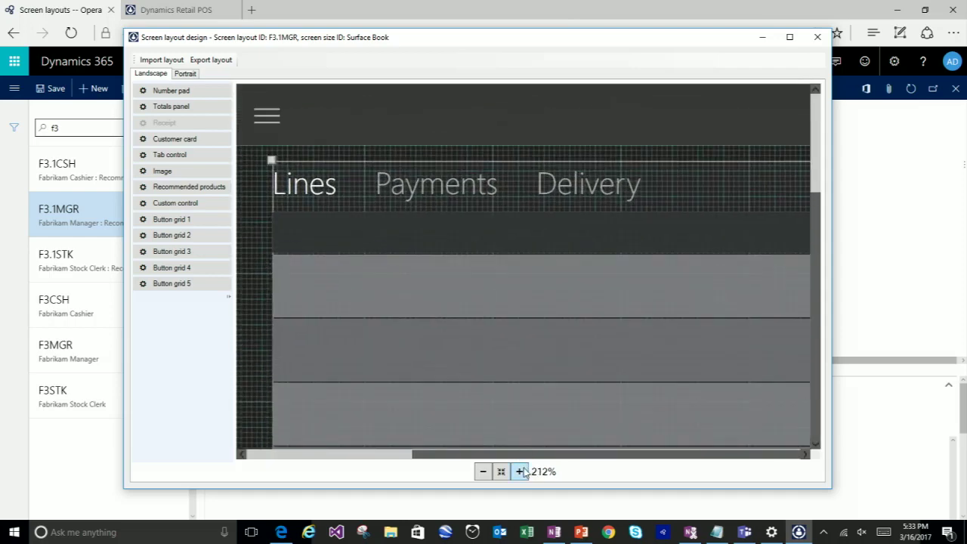
{"action": "left_click", "coordinate": [519, 471]}
{"action": "left_click", "coordinate": [454, 323]}
{"action": "left_click_drag", "start_coordinate": [452, 326], "coordinate": [458, 329]}
{"action": "left_click_drag", "start_coordinate": [510, 289], "coordinate": [486, 259]}
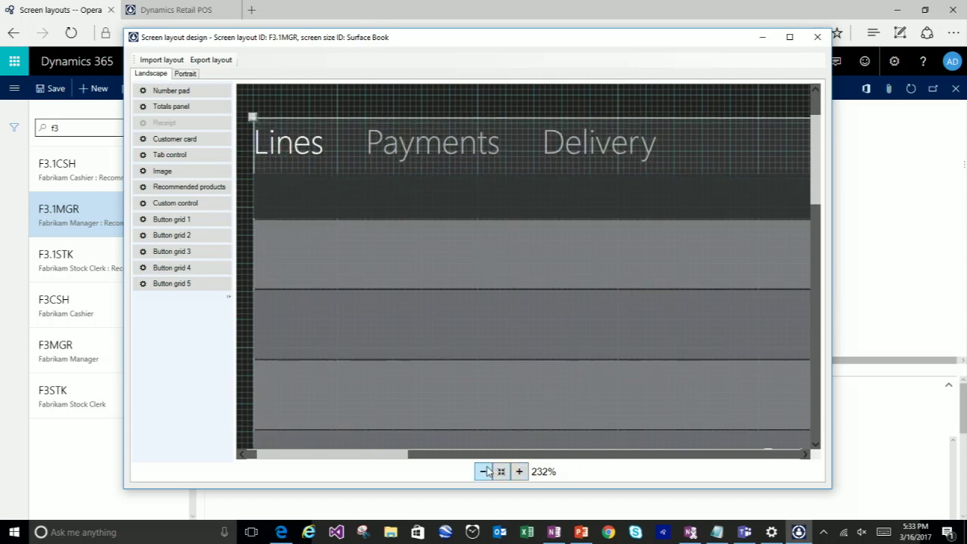
{"action": "scroll", "coordinate": [466, 364], "scroll_direction": "down", "scroll_amount": 1}
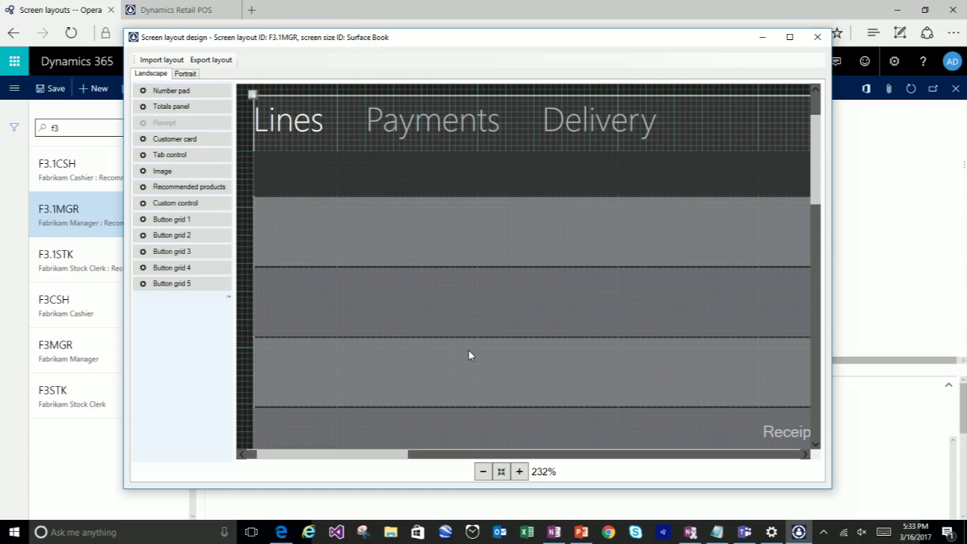
{"action": "left_click", "coordinate": [484, 472]}
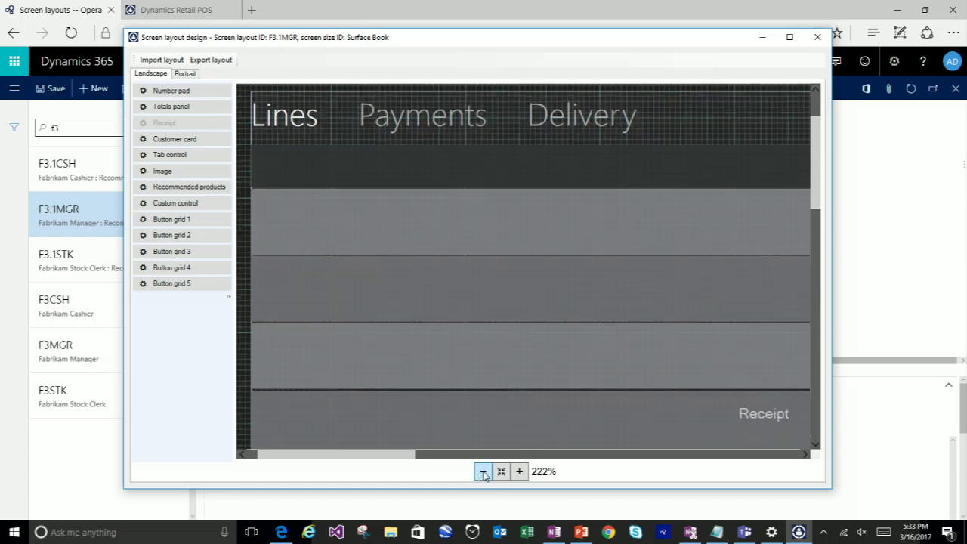
{"action": "left_click", "coordinate": [483, 471]}
{"action": "left_click", "coordinate": [484, 471]}
{"action": "left_click", "coordinate": [500, 471]}
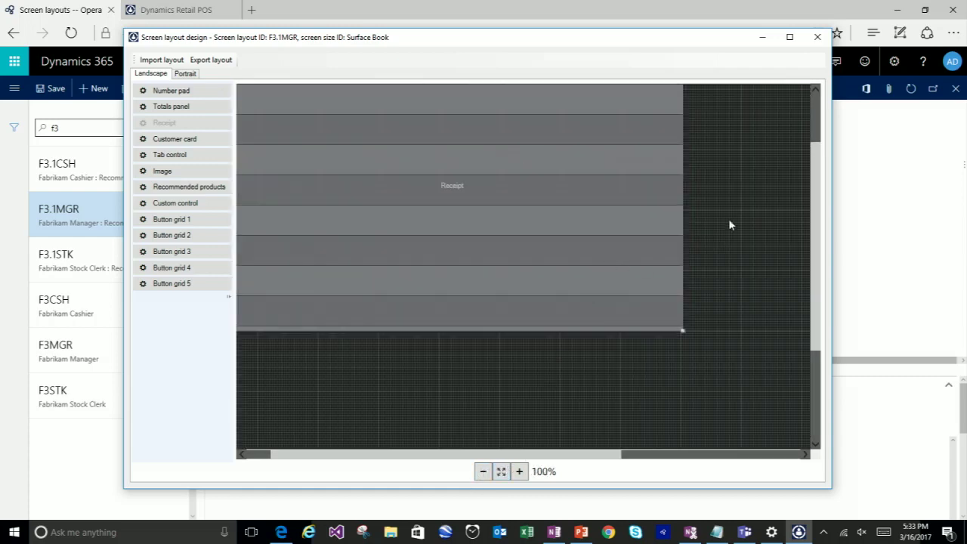
{"action": "scroll", "coordinate": [801, 215], "scroll_direction": "up", "scroll_amount": 4}
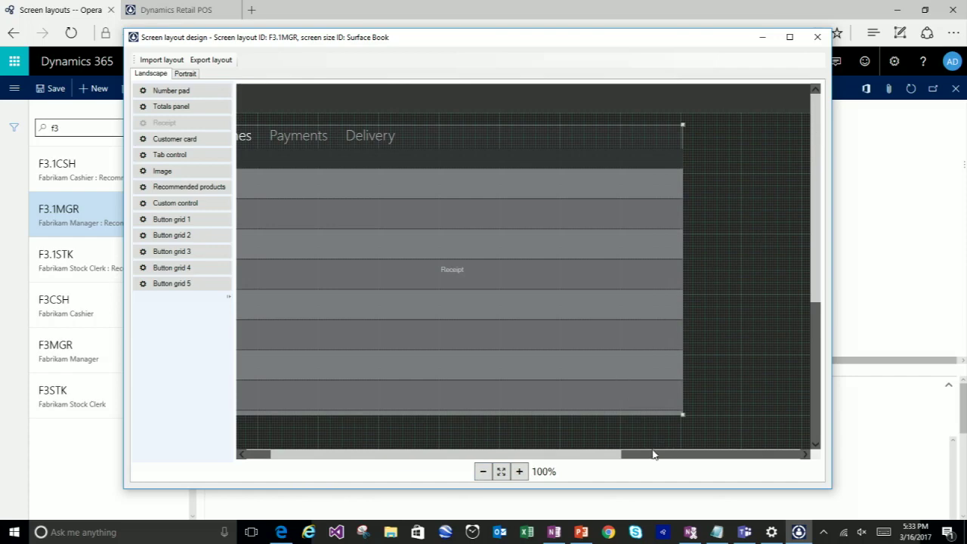
{"action": "left_click", "coordinate": [618, 455]}
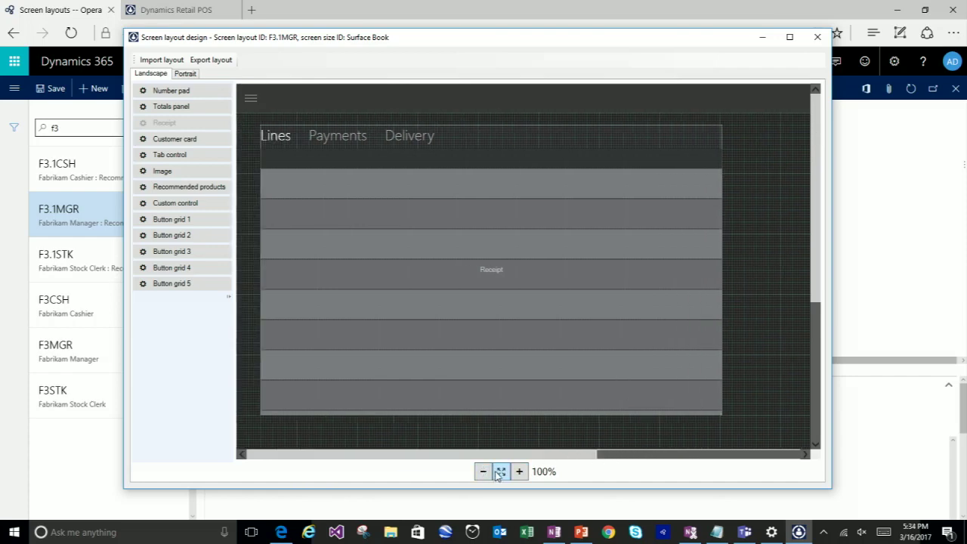
{"action": "left_click", "coordinate": [499, 471]}
{"action": "left_click_drag", "start_coordinate": [360, 138], "coordinate": [352, 136]}
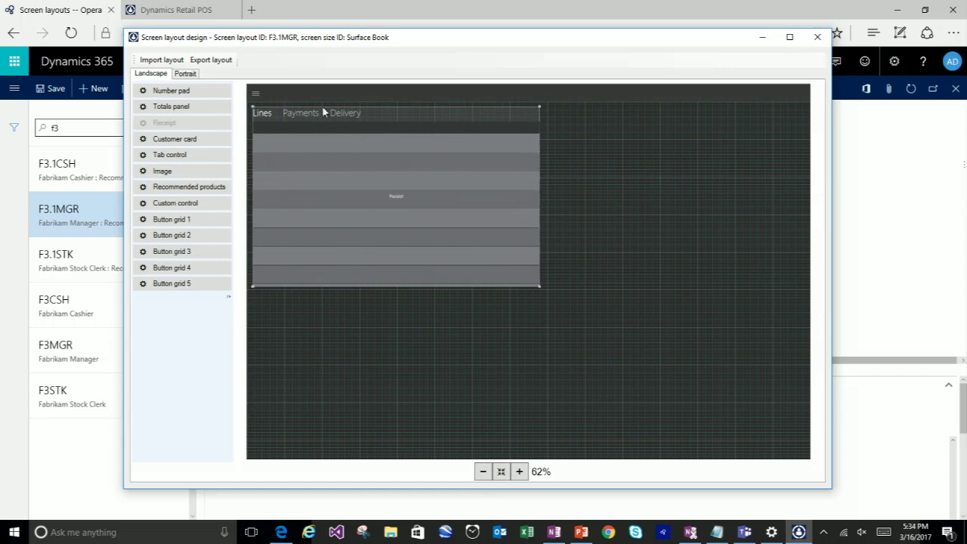
Add ITEM, QUANTITY and ORIGINAL PRICE as selected columns in the Receipt's Lines view.
{"action": "right_click", "coordinate": [332, 153]}
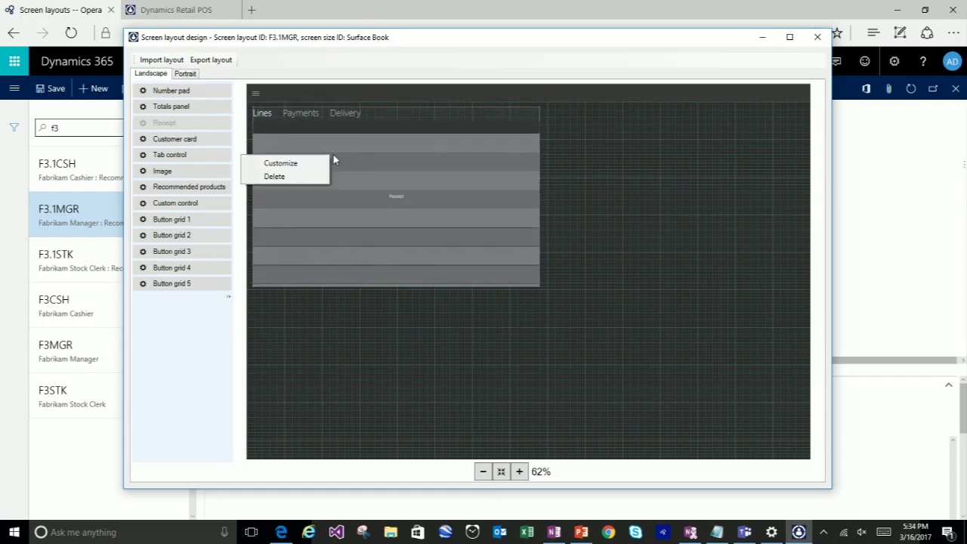
{"action": "left_click", "coordinate": [308, 163]}
{"action": "left_click_drag", "start_coordinate": [377, 122], "coordinate": [697, 165]}
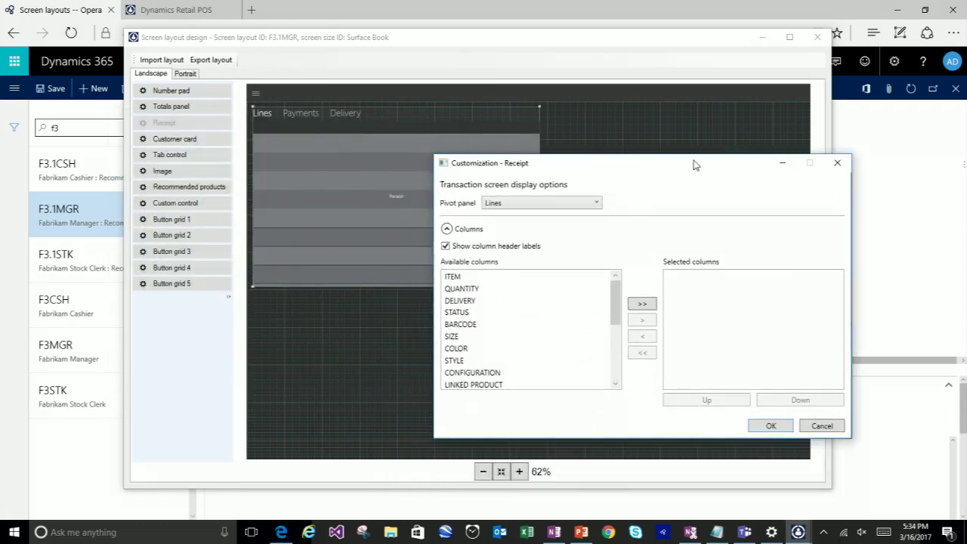
{"action": "left_click", "coordinate": [470, 277]}
{"action": "left_click", "coordinate": [648, 321]}
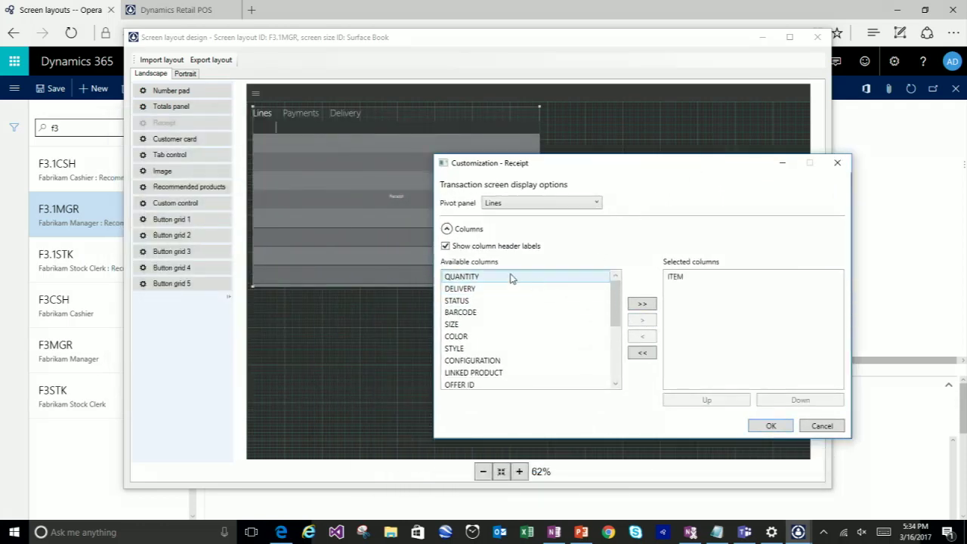
{"action": "left_click", "coordinate": [642, 321]}
{"action": "scroll", "coordinate": [550, 331], "scroll_direction": "down", "scroll_amount": 2}
{"action": "scroll", "coordinate": [550, 331], "scroll_direction": "down", "scroll_amount": 1}
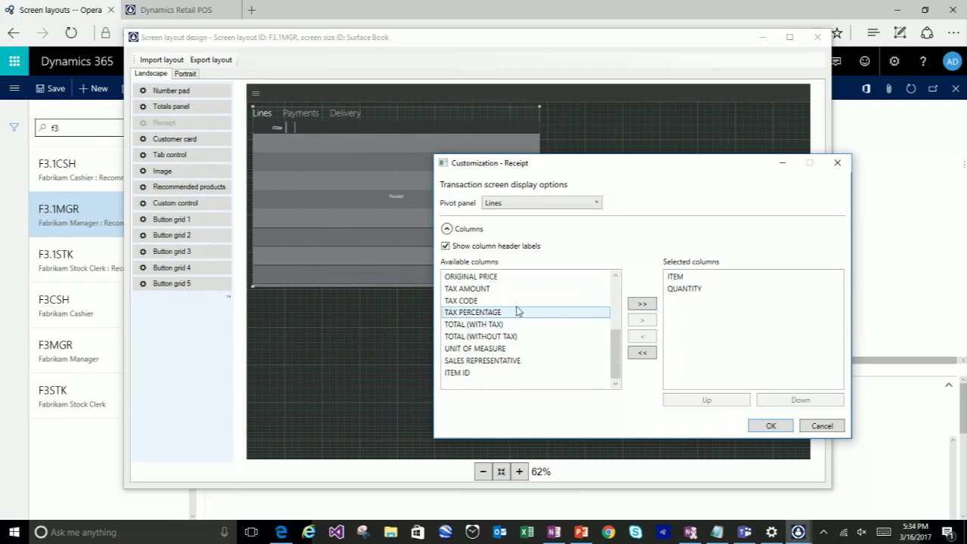
{"action": "left_click", "coordinate": [518, 277]}
{"action": "left_click", "coordinate": [641, 320]}
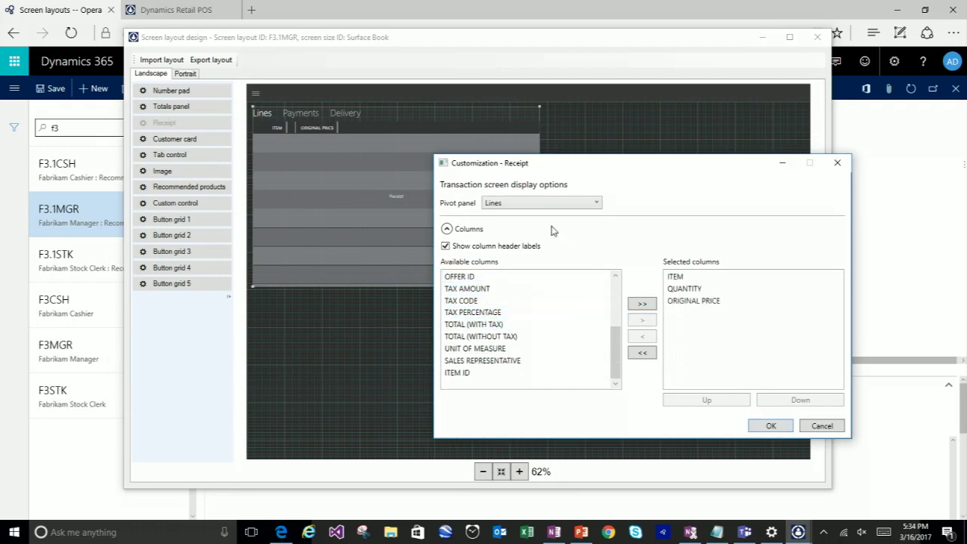
{"action": "left_click", "coordinate": [296, 126]}
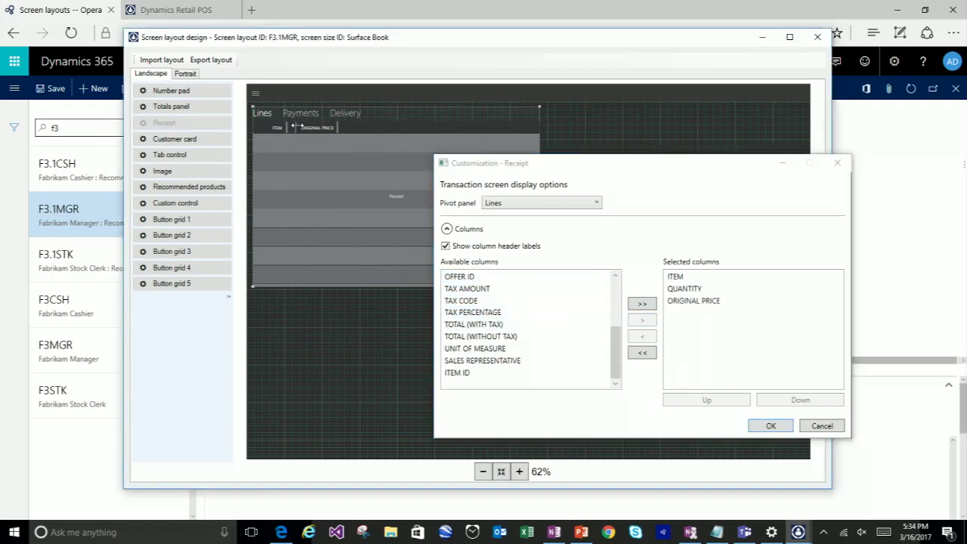
Review the Payments and Delivery pivot panels, leaving Delivery selected.
{"action": "left_click", "coordinate": [512, 204]}
{"action": "left_click", "coordinate": [512, 233]}
{"action": "left_click", "coordinate": [520, 204]}
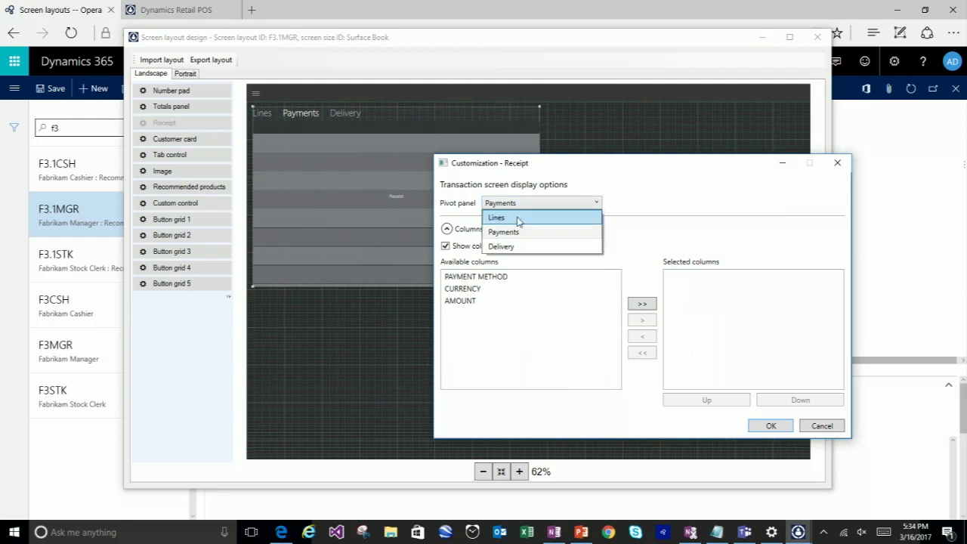
{"action": "left_click", "coordinate": [504, 247]}
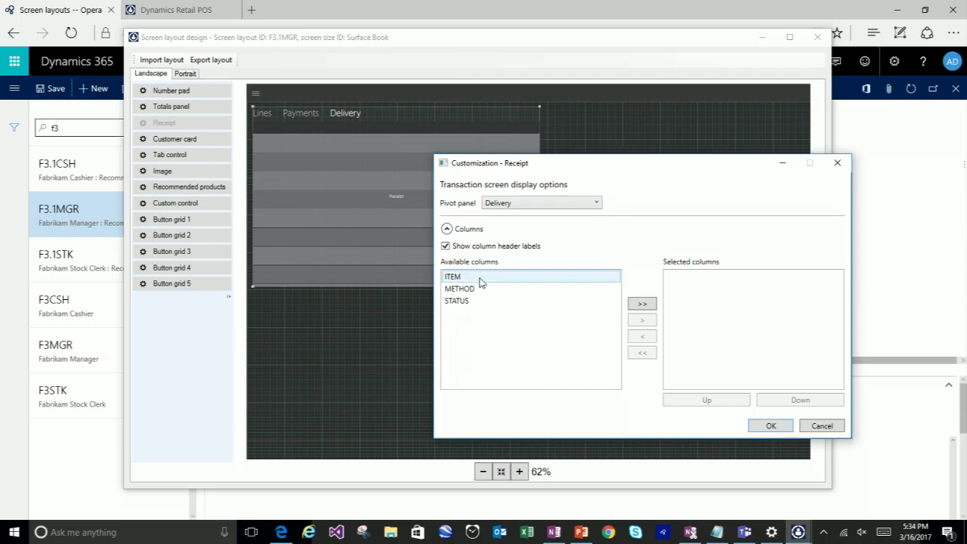
{"action": "left_click", "coordinate": [551, 205]}
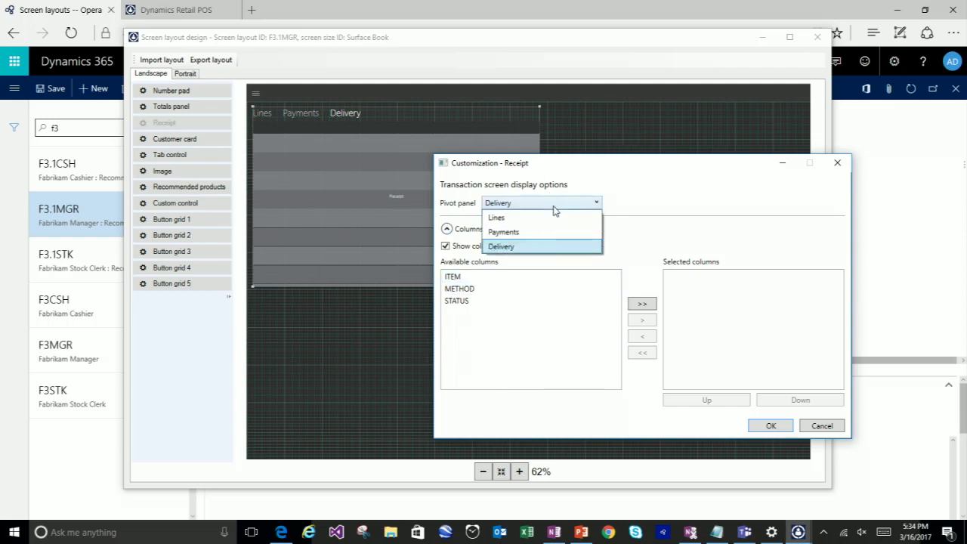
{"action": "left_click", "coordinate": [714, 210]}
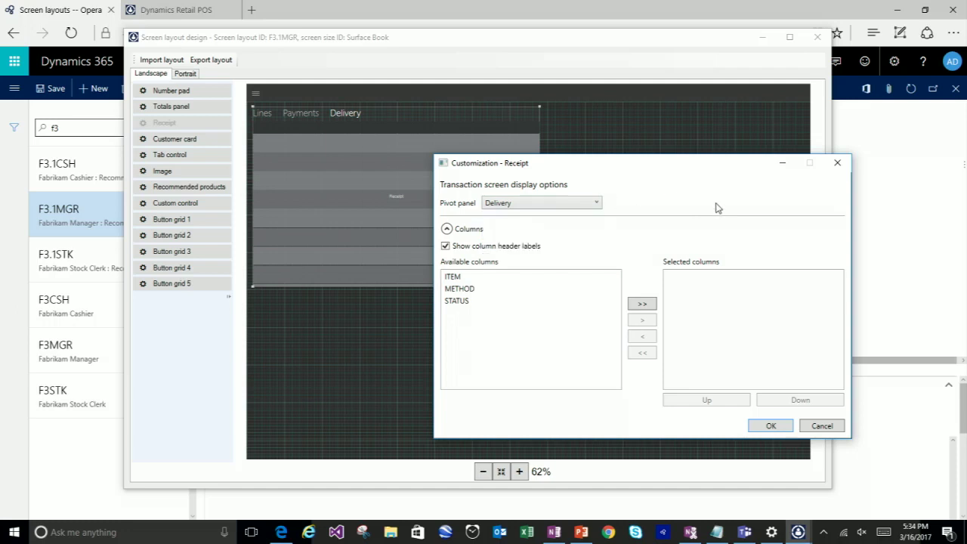
Close the Receipt customization, trim the Receipt, and place a Totals panel below it.
{"action": "left_click", "coordinate": [831, 428]}
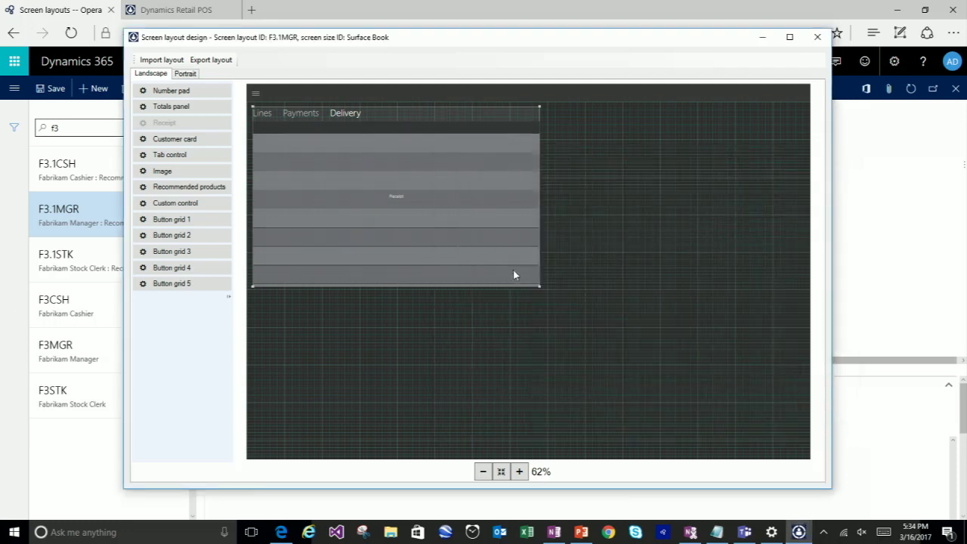
{"action": "left_click_drag", "start_coordinate": [539, 287], "coordinate": [508, 269]}
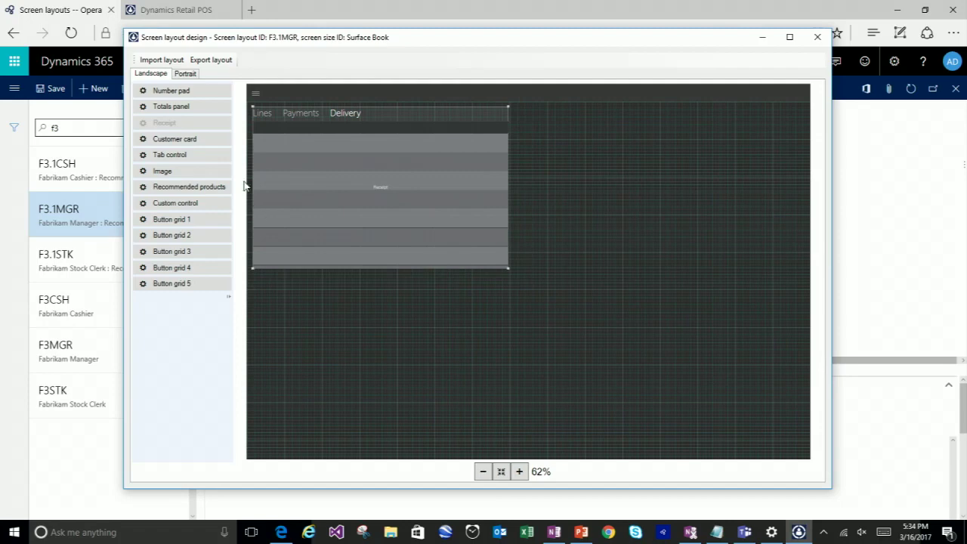
{"action": "left_click_drag", "start_coordinate": [179, 111], "coordinate": [388, 327]}
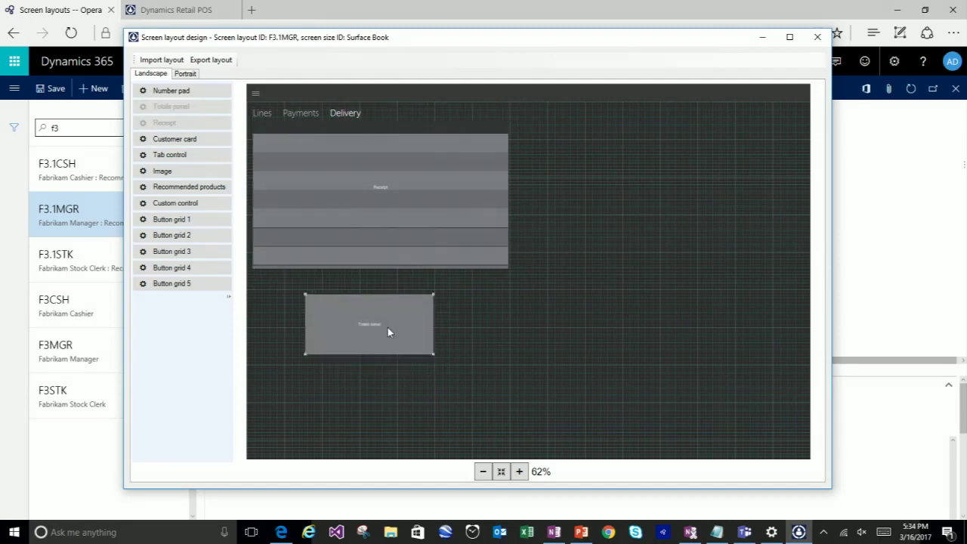
Put TAX, CHARGES, SUBTOTAL, DEPOSIT DUE in the left column and DEPOSIT PAID, DEPOSIT, PAYMENTS right.
{"action": "right_click", "coordinate": [387, 327]}
{"action": "left_click", "coordinate": [371, 336]}
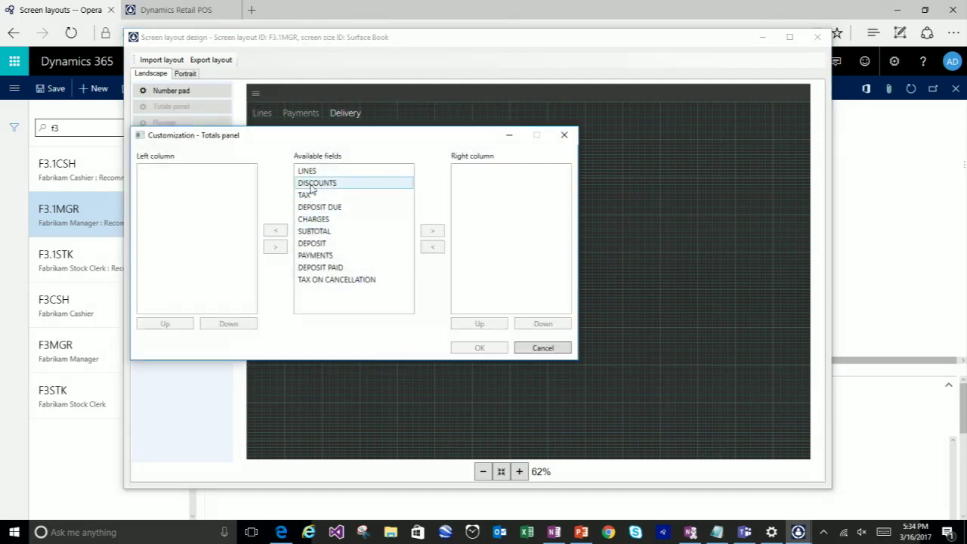
{"action": "left_click", "coordinate": [323, 207]}
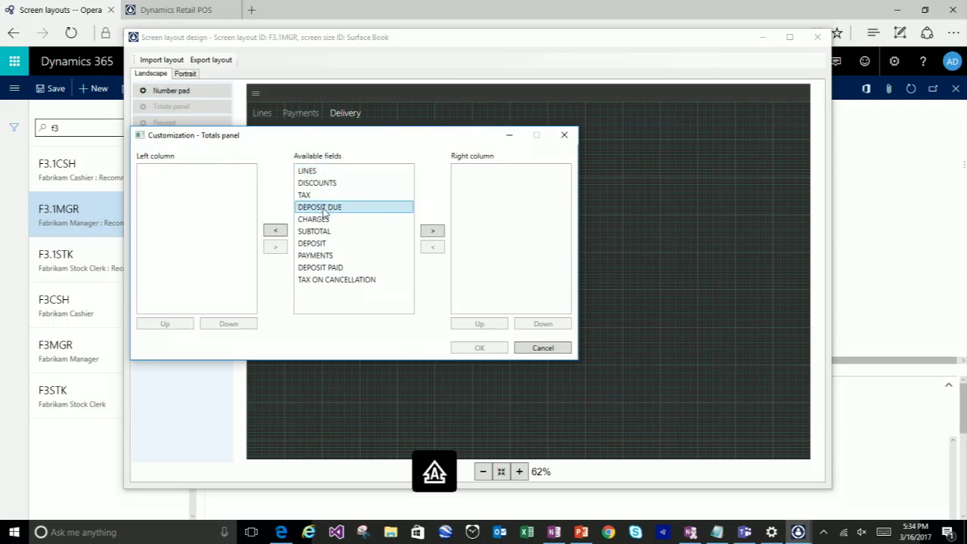
{"action": "mouse_move", "coordinate": [338, 194]}
{"action": "left_mouse_down"}
{"action": "mouse_move", "coordinate": [352, 233]}
{"action": "mouse_move", "coordinate": [325, 198]}
{"action": "left_mouse_up"}
{"action": "left_click", "coordinate": [275, 230]}
{"action": "left_click", "coordinate": [432, 231]}
Move DEPOSIT PAID to the top of the right column, DEPOSIT DUE to the bottom of the left, and confirm.
{"action": "left_click", "coordinate": [478, 195]}
{"action": "left_click", "coordinate": [486, 323]}
{"action": "left_click", "coordinate": [486, 323]}
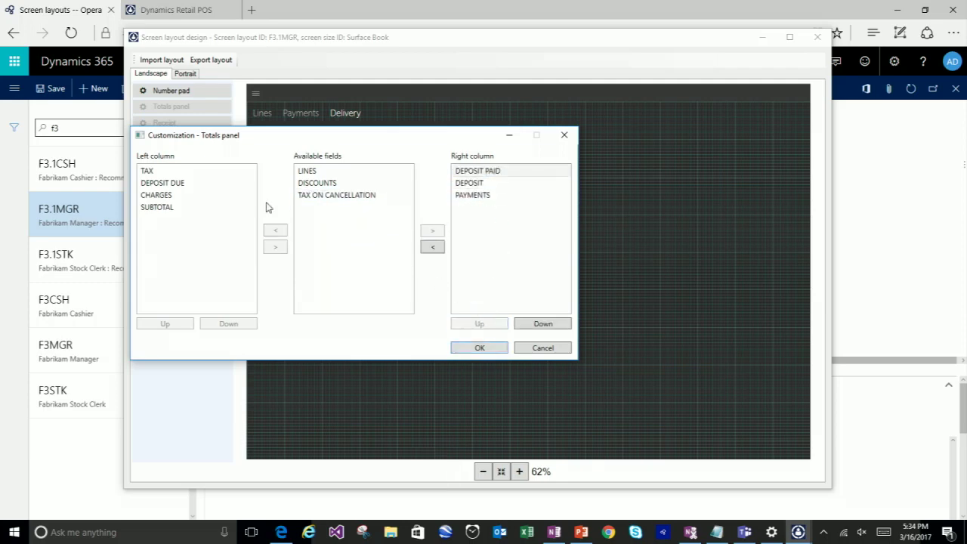
{"action": "left_click", "coordinate": [162, 183]}
{"action": "left_click", "coordinate": [175, 324]}
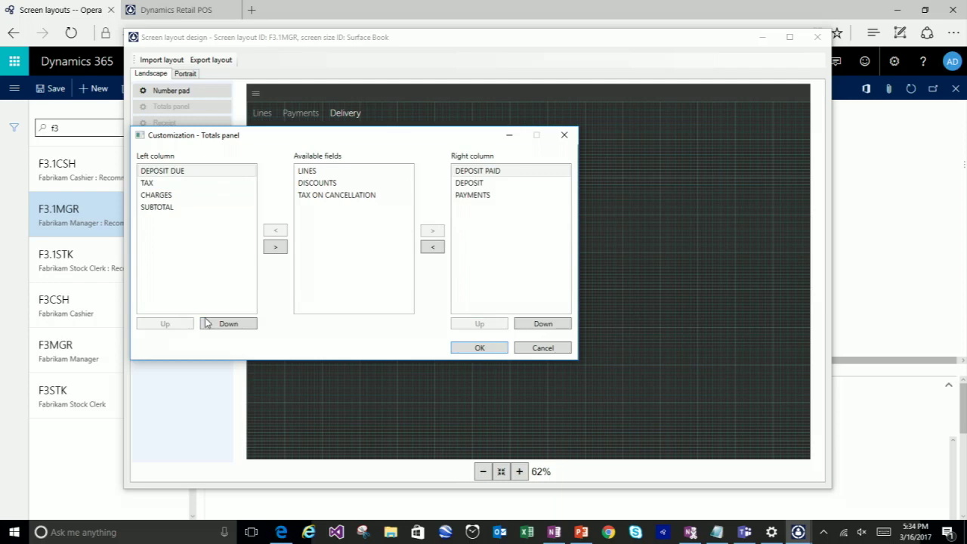
{"action": "left_click", "coordinate": [208, 323]}
{"action": "left_click", "coordinate": [211, 323]}
{"action": "left_click", "coordinate": [218, 324]}
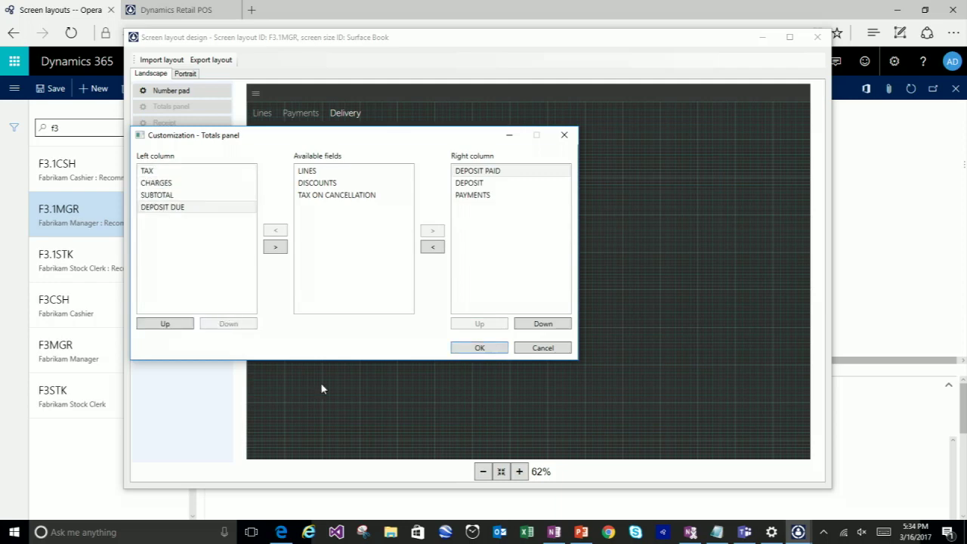
{"action": "left_click", "coordinate": [502, 349]}
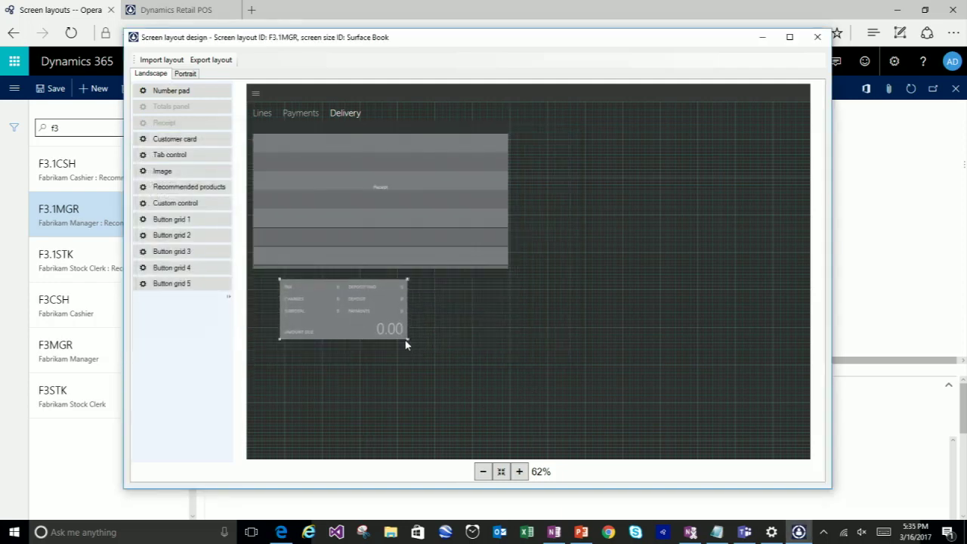
Enlarge and reposition the Totals panel, then drop a Customer card onto the canvas.
{"action": "left_click_drag", "start_coordinate": [408, 341], "coordinate": [501, 405]}
{"action": "left_click_drag", "start_coordinate": [451, 360], "coordinate": [434, 355]}
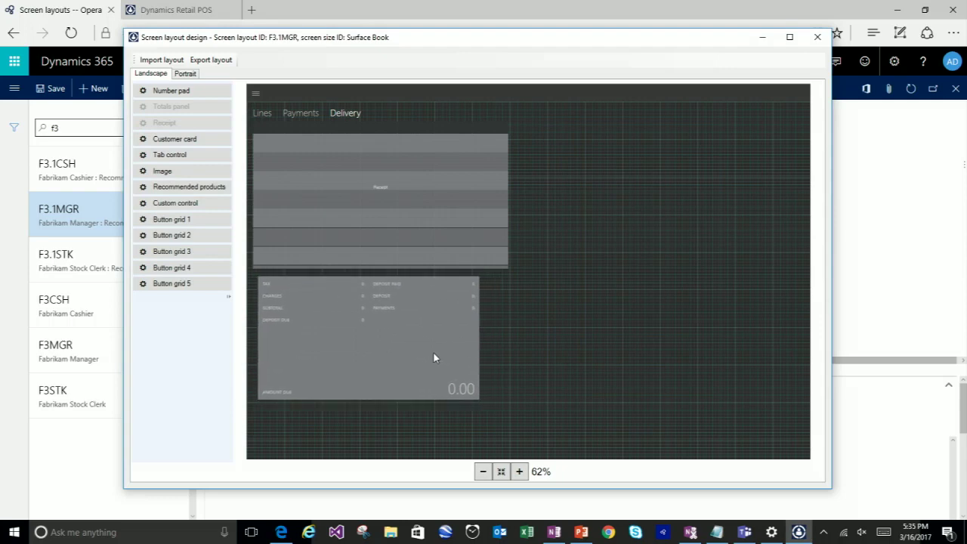
{"action": "left_click_drag", "start_coordinate": [168, 139], "coordinate": [572, 149]}
Show image, name, account number, loyalty card, balance, credit limit and Primary address on the Customer card.
{"action": "right_click", "coordinate": [579, 140]}
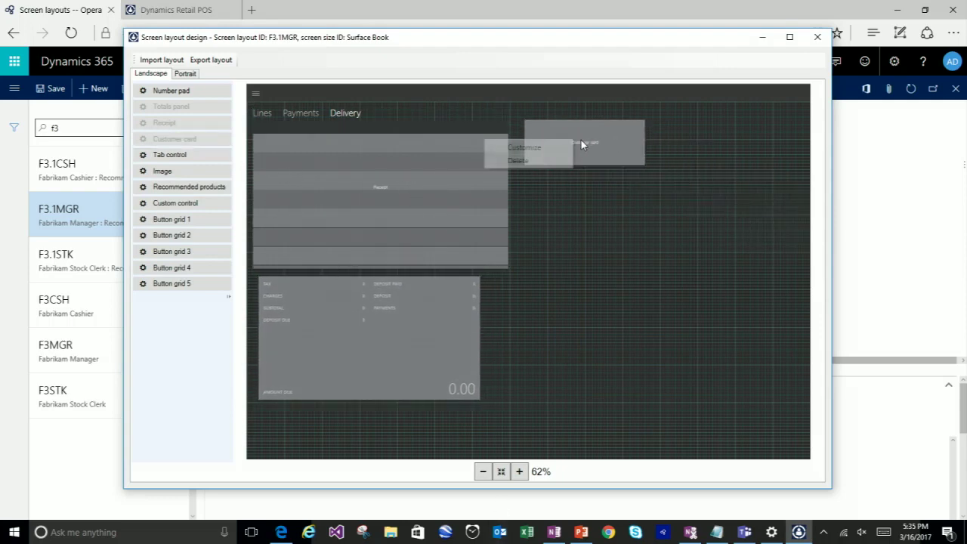
{"action": "left_click", "coordinate": [559, 150]}
{"action": "left_click", "coordinate": [41, 61]}
{"action": "left_click", "coordinate": [41, 73]}
{"action": "left_click", "coordinate": [49, 86]}
{"action": "left_click", "coordinate": [51, 98]}
{"action": "left_click", "coordinate": [53, 110]}
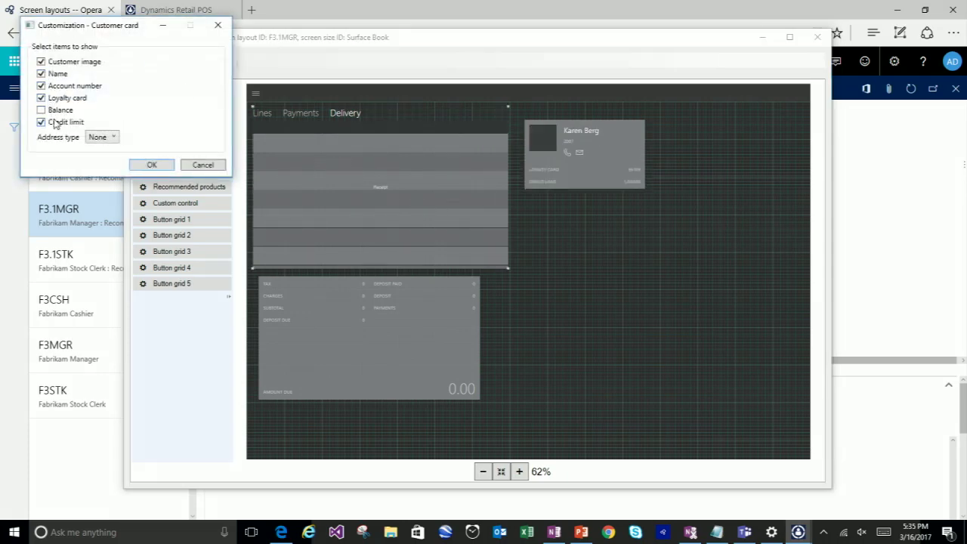
{"action": "left_click", "coordinate": [58, 123]}
{"action": "left_click", "coordinate": [100, 137]}
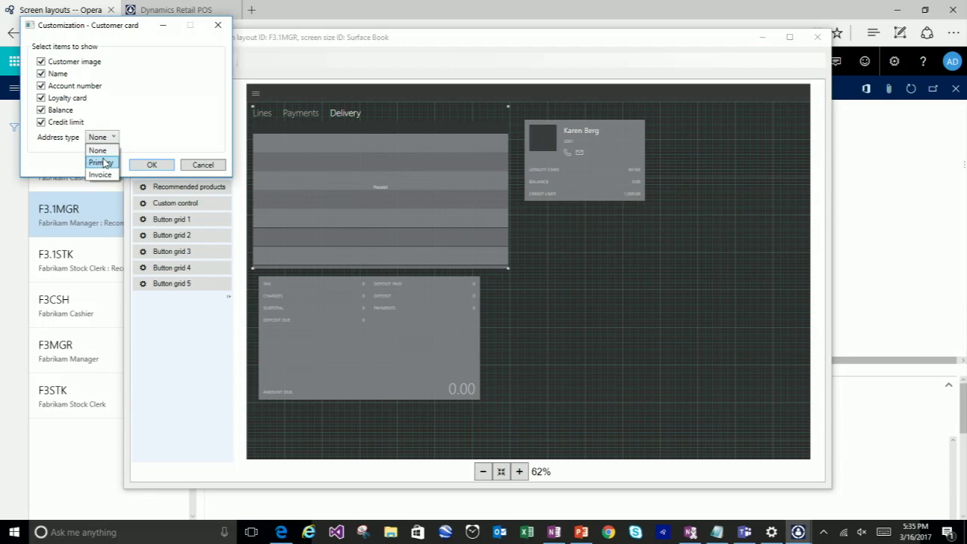
{"action": "left_click", "coordinate": [101, 158]}
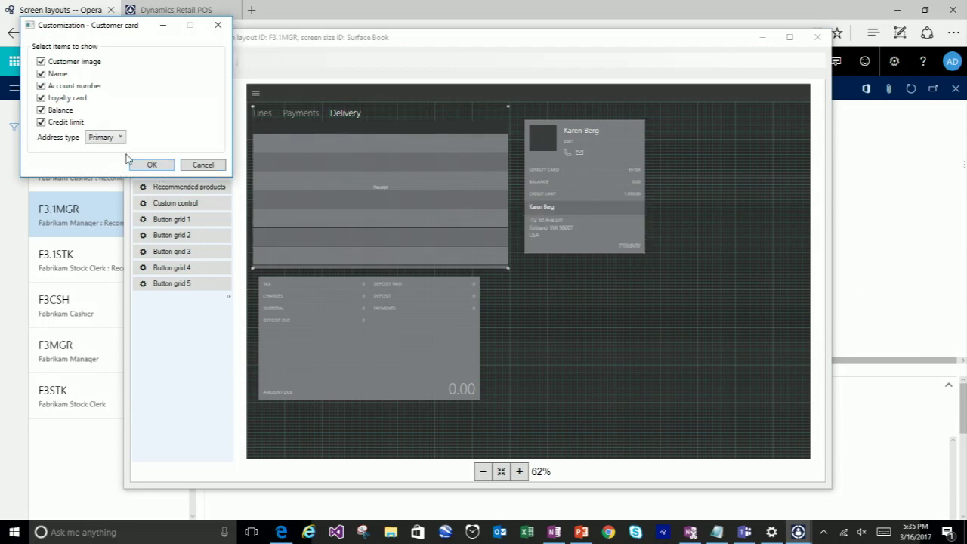
{"action": "left_click", "coordinate": [152, 165]}
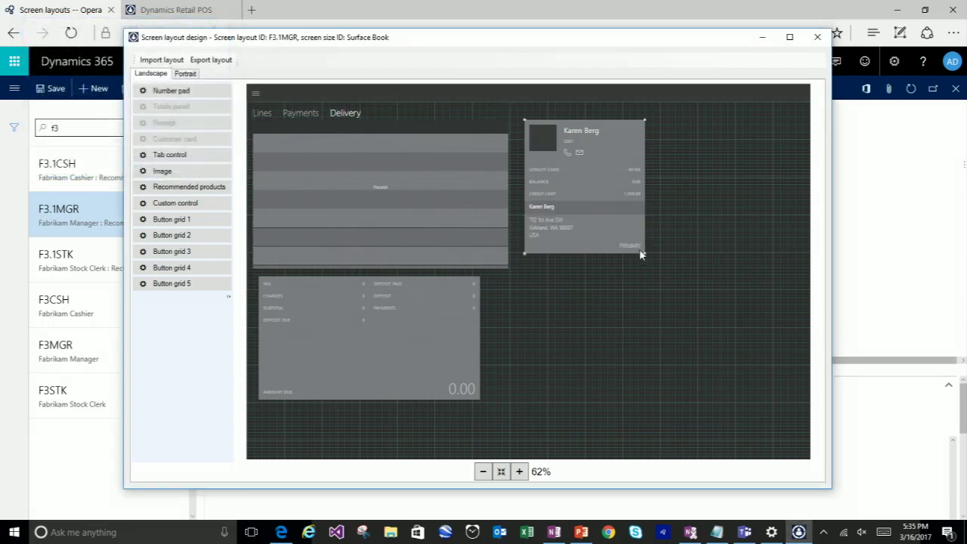
Make the Customer card slightly narrower, then select the card and the Receipt.
{"action": "mouse_move", "coordinate": [645, 255]}
{"action": "left_mouse_down"}
{"action": "mouse_move", "coordinate": [683, 257]}
{"action": "mouse_move", "coordinate": [625, 257]}
{"action": "left_mouse_up"}
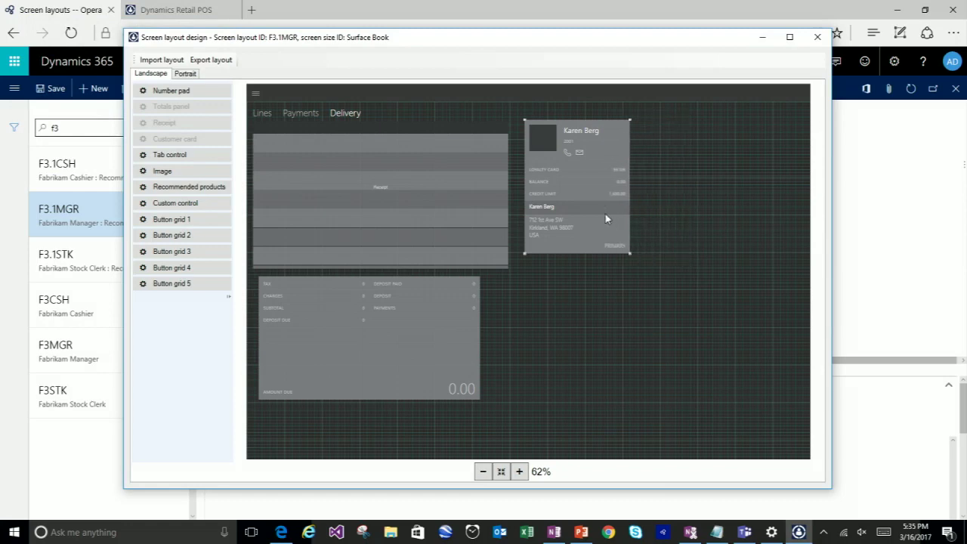
{"action": "left_click", "coordinate": [576, 189]}
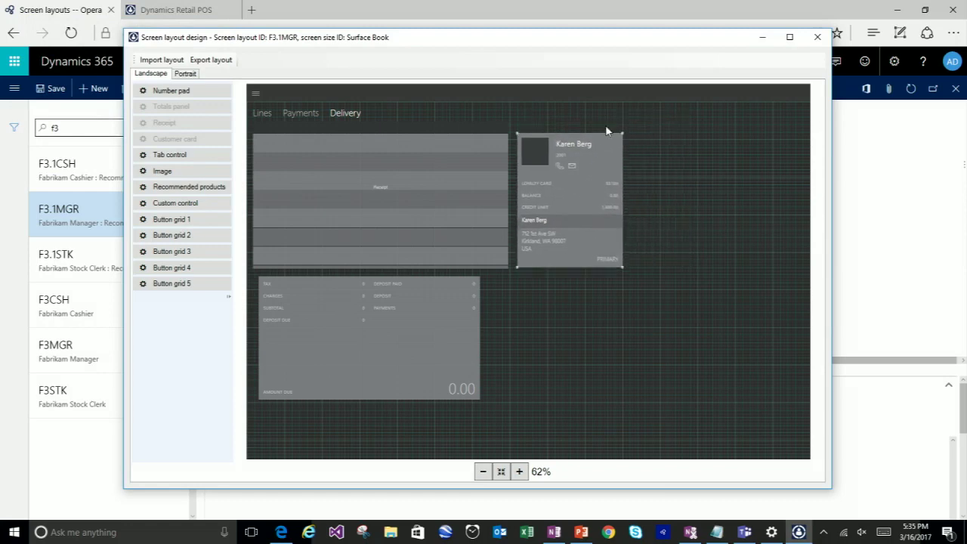
{"action": "left_click", "coordinate": [354, 182]}
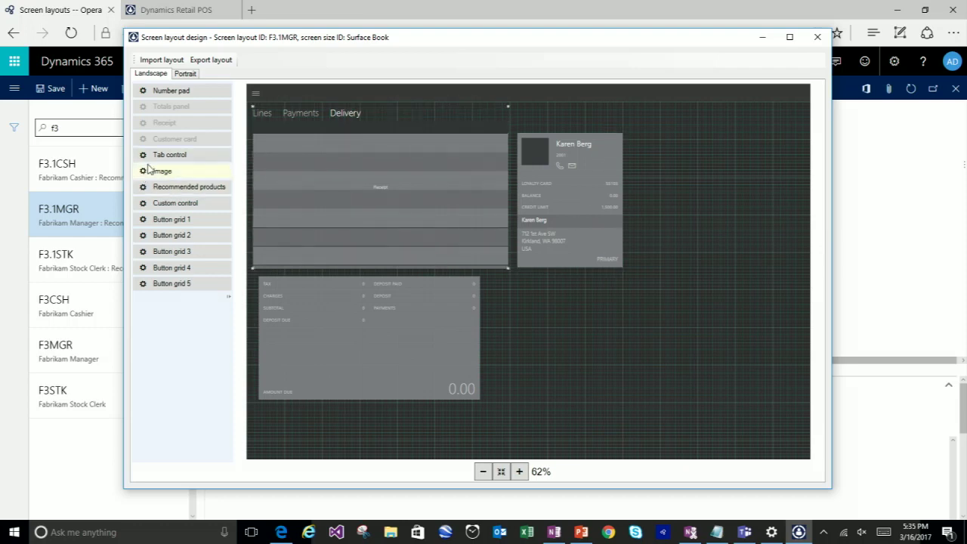
Widen the Customer card by its corner, then lower the Totals panel to leave a gap under the Receipt.
{"action": "left_click", "coordinate": [583, 188]}
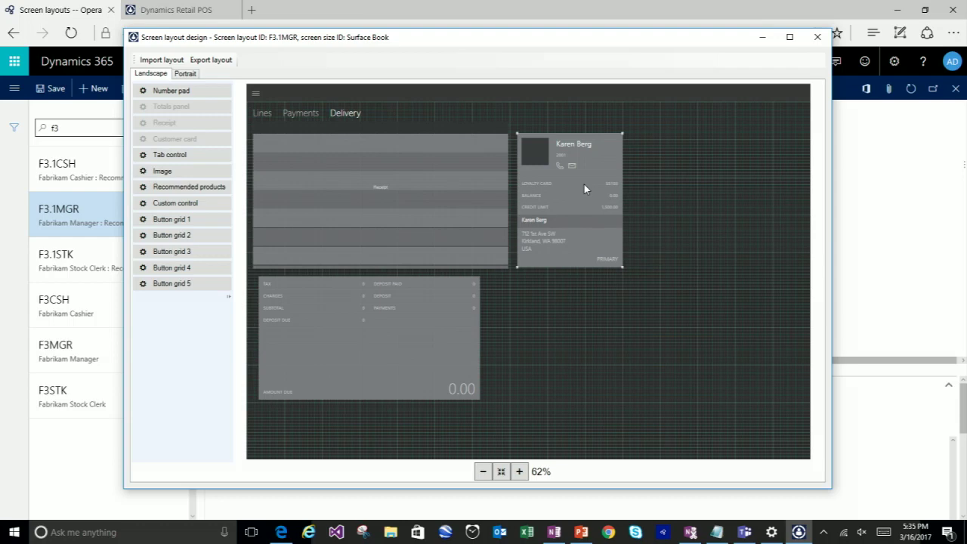
{"action": "left_click_drag", "start_coordinate": [622, 267], "coordinate": [635, 244]}
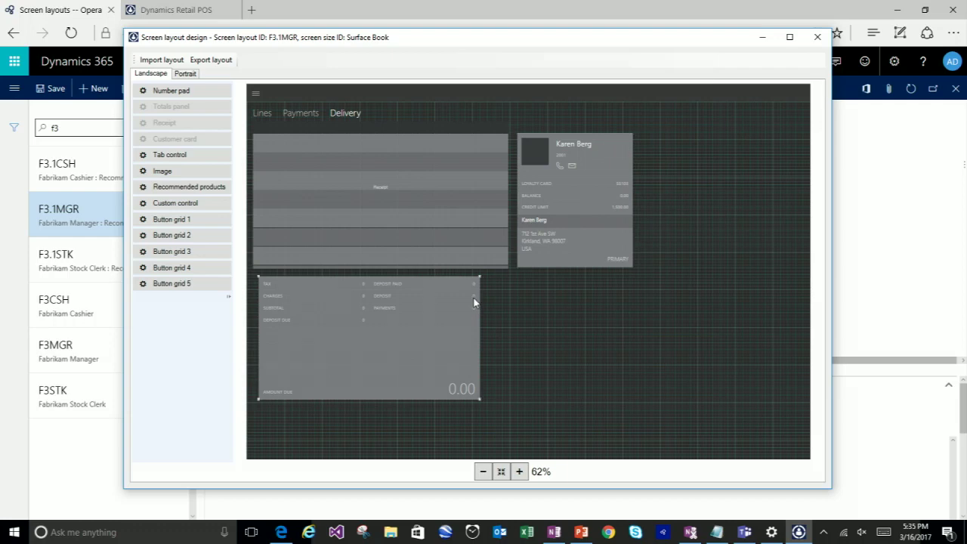
{"action": "left_click", "coordinate": [376, 262]}
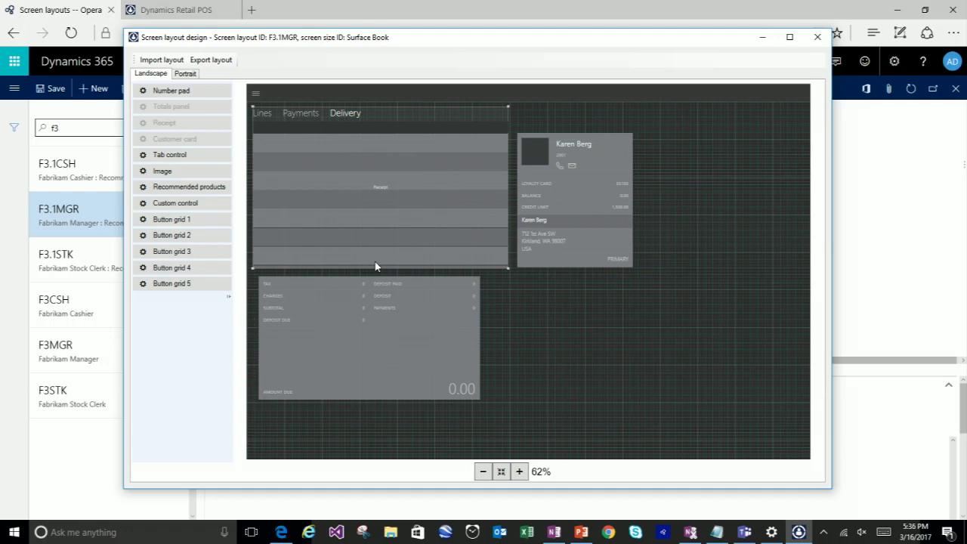
{"action": "left_click_drag", "start_coordinate": [363, 345], "coordinate": [361, 370]}
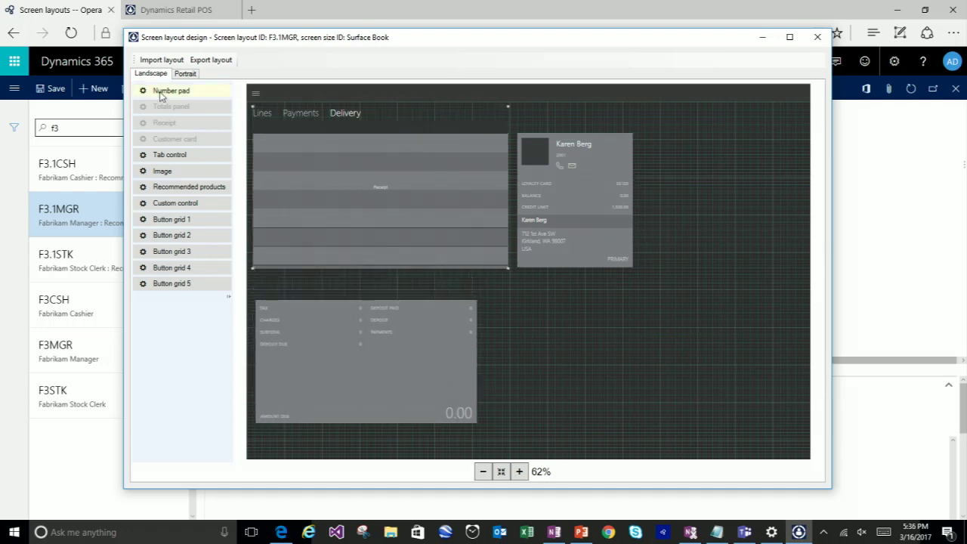
Drag an Image control onto the canvas beside the Totals panel, below the Customer card, leaving its customization settings unchanged.
{"action": "left_click", "coordinate": [164, 172]}
{"action": "left_click_drag", "start_coordinate": [165, 172], "coordinate": [573, 321]}
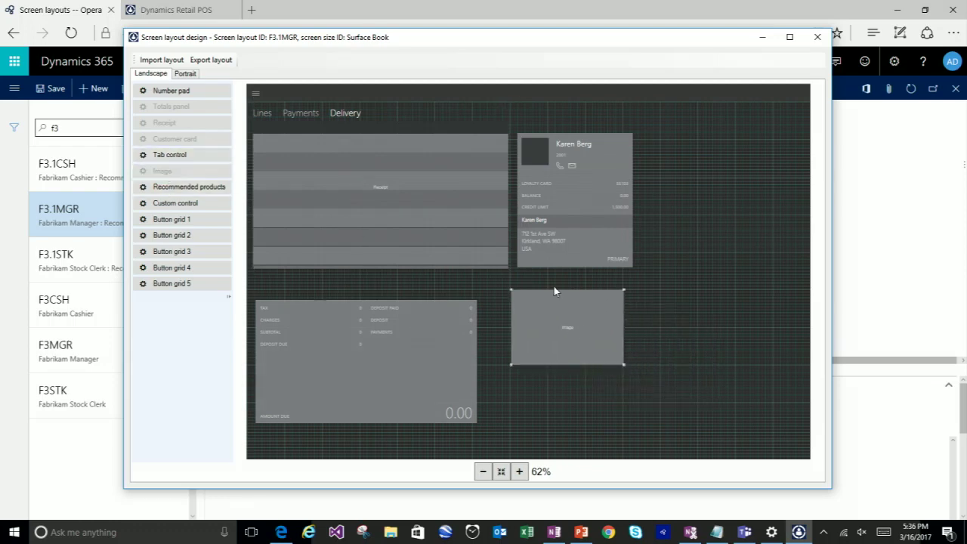
{"action": "right_click", "coordinate": [578, 312]}
{"action": "left_click", "coordinate": [547, 321]}
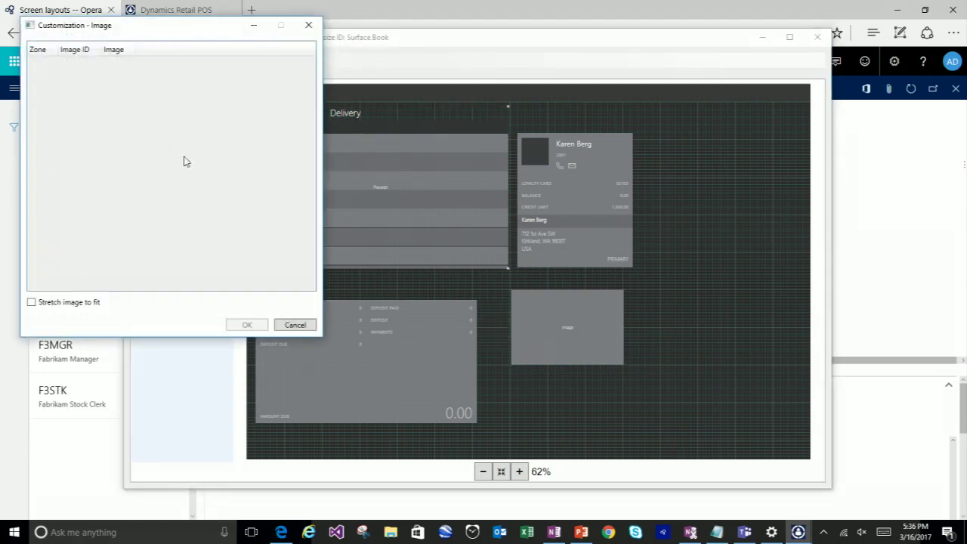
{"action": "left_click", "coordinate": [311, 327]}
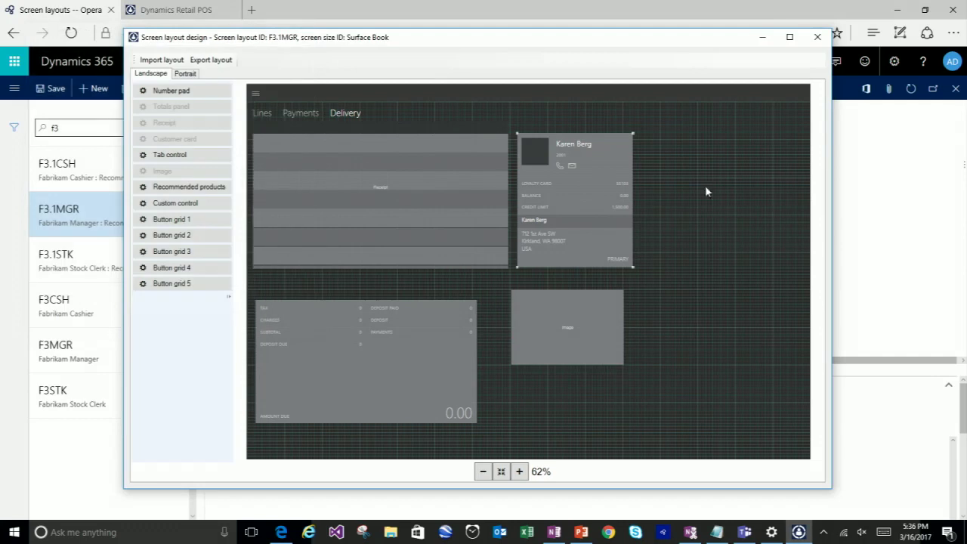
{"action": "left_click_drag", "start_coordinate": [711, 44], "coordinate": [763, 180]}
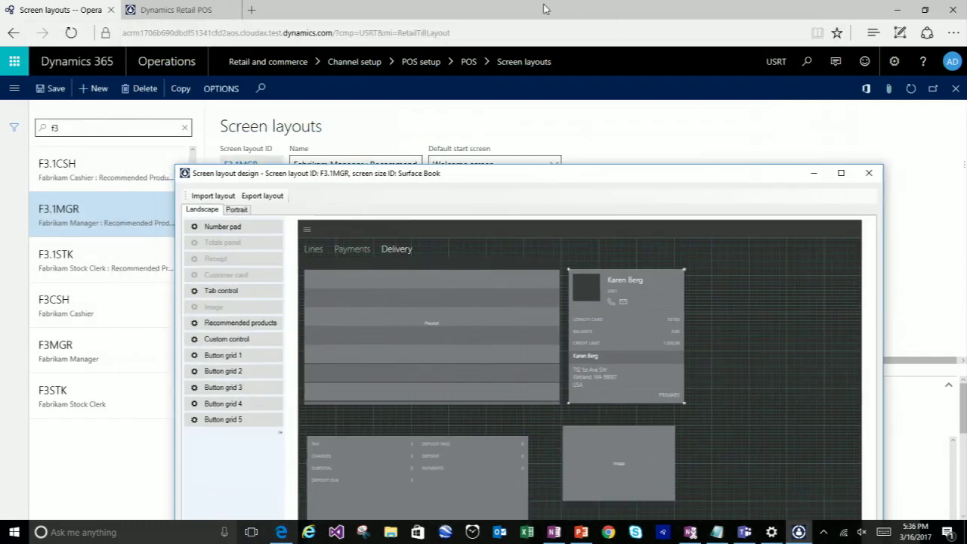
Add an Images row to F3.1MGR assigning image 4 to layout zone Image 1.
{"action": "left_click", "coordinate": [55, 9]}
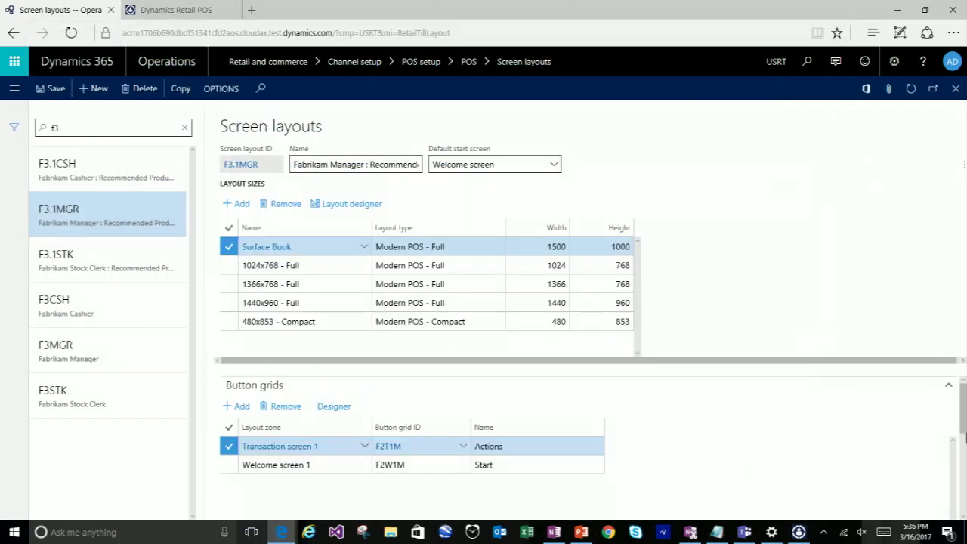
{"action": "scroll", "coordinate": [962, 441], "scroll_direction": "down", "scroll_amount": 3}
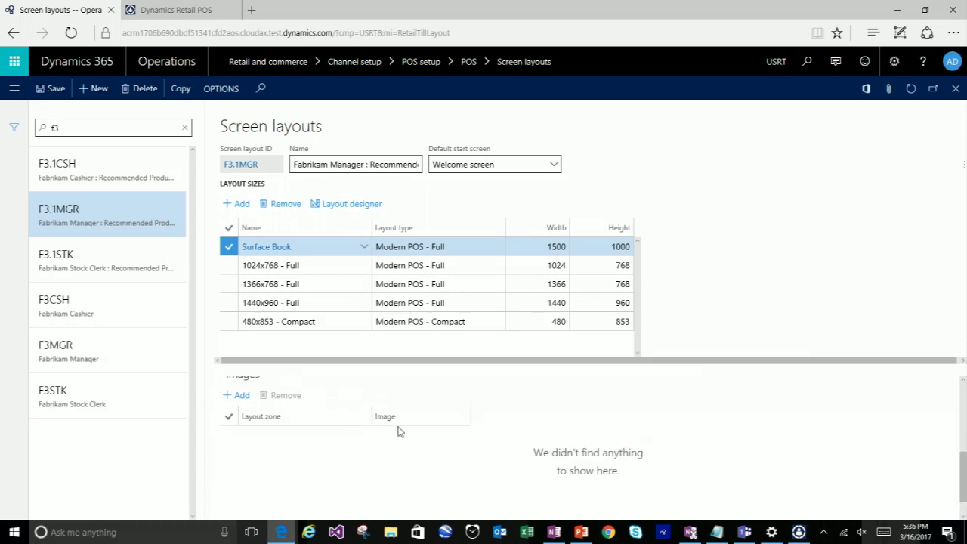
{"action": "left_click", "coordinate": [238, 395]}
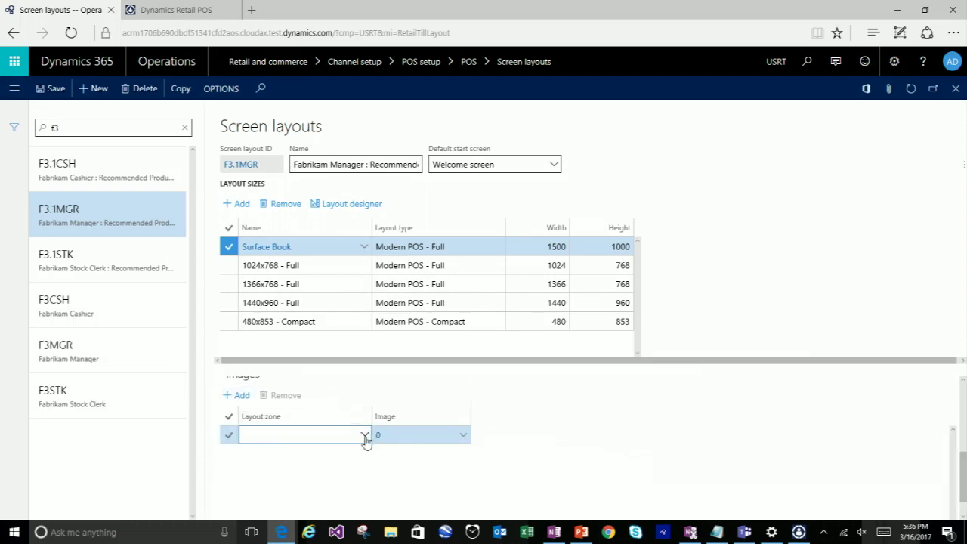
{"action": "left_click", "coordinate": [364, 436]}
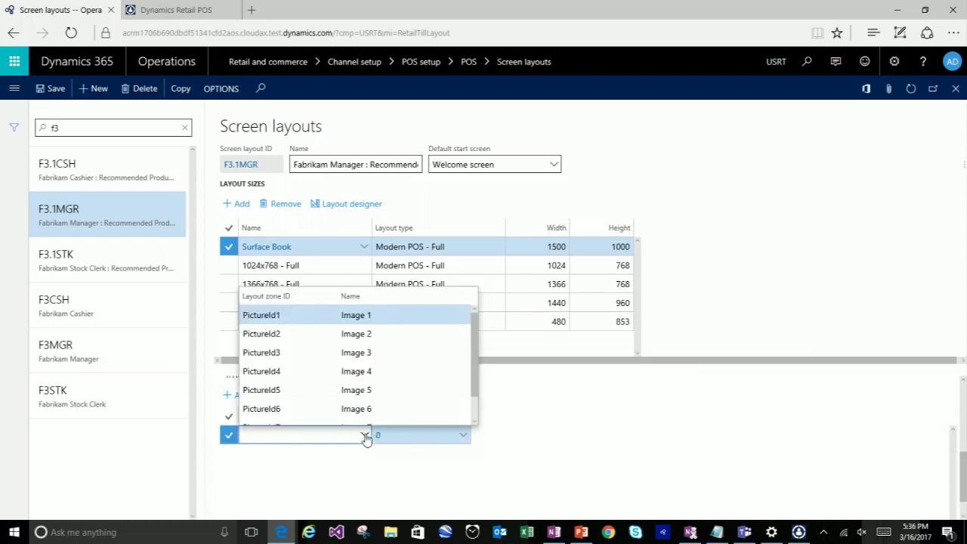
{"action": "left_click", "coordinate": [276, 318]}
{"action": "left_click", "coordinate": [463, 444]}
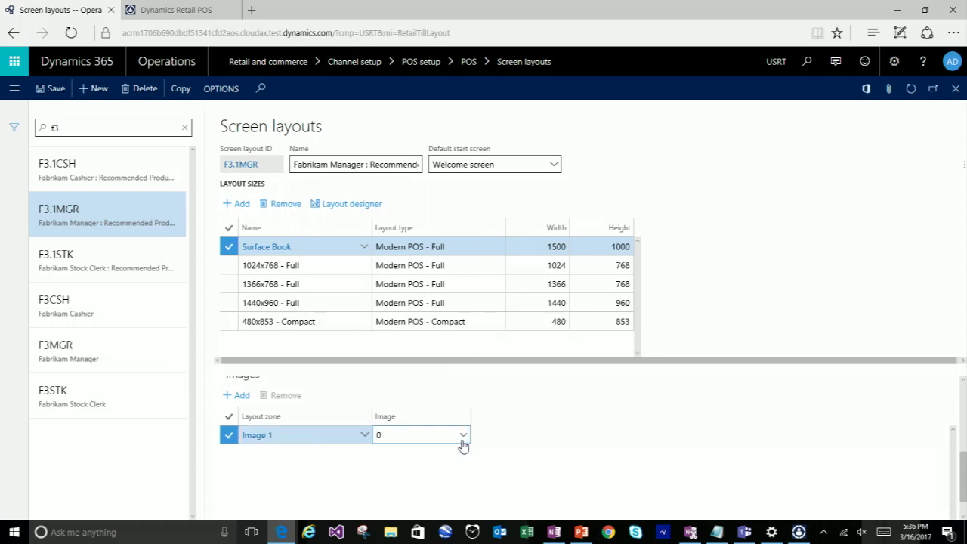
{"action": "left_click", "coordinate": [463, 444]}
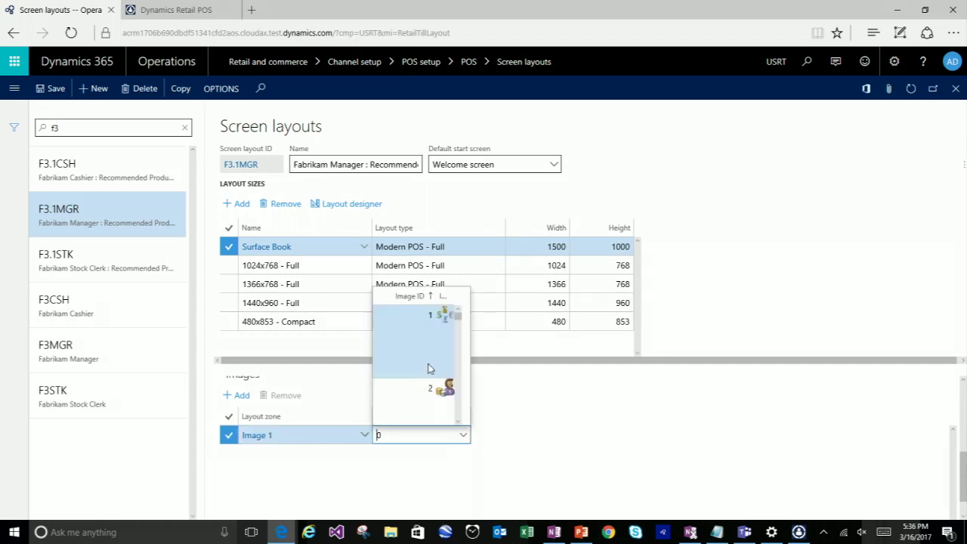
{"action": "left_click", "coordinate": [423, 331]}
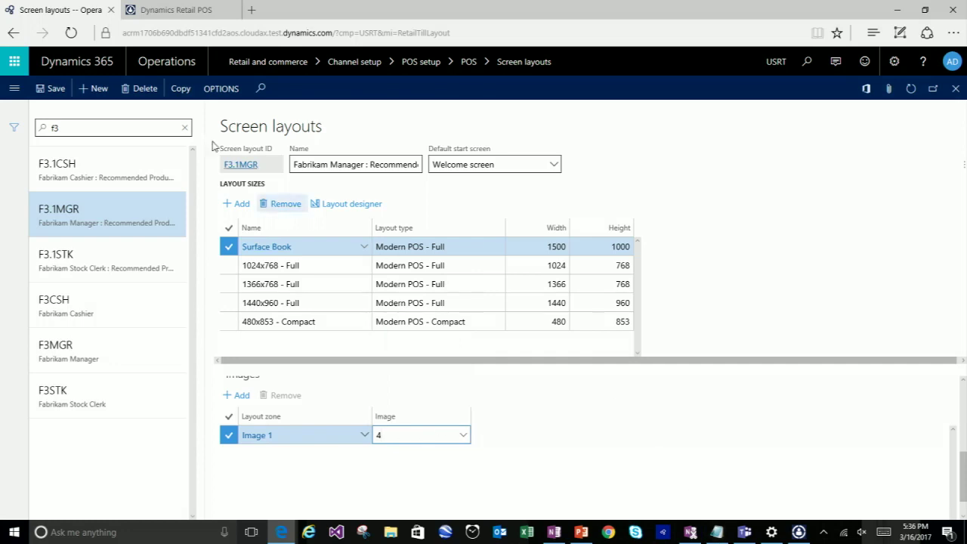
{"action": "left_click", "coordinate": [798, 534]}
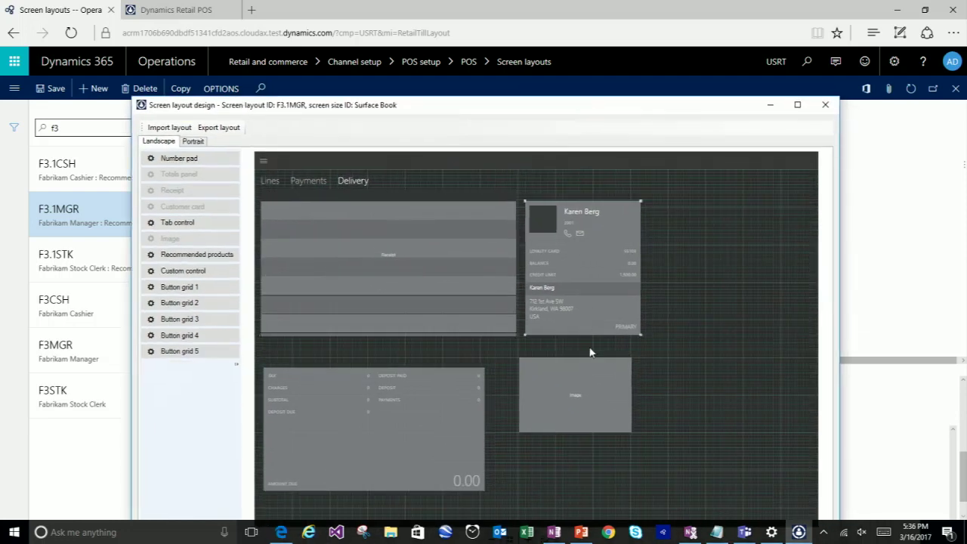
Nudge the Image control slightly up and left, next to the Totals panel.
{"action": "right_click", "coordinate": [554, 367]}
{"action": "left_click", "coordinate": [530, 377]}
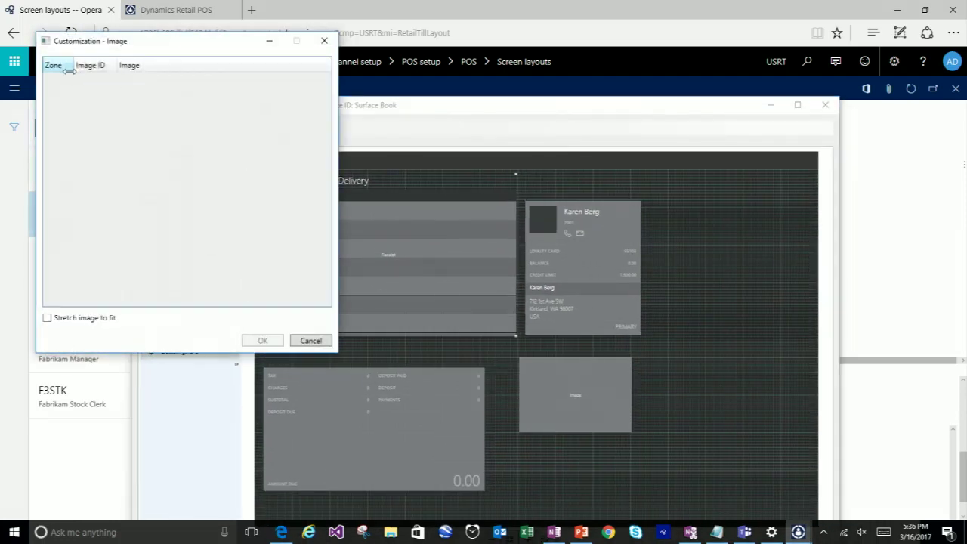
{"action": "left_click", "coordinate": [310, 341]}
{"action": "left_click_drag", "start_coordinate": [568, 406], "coordinate": [552, 393]}
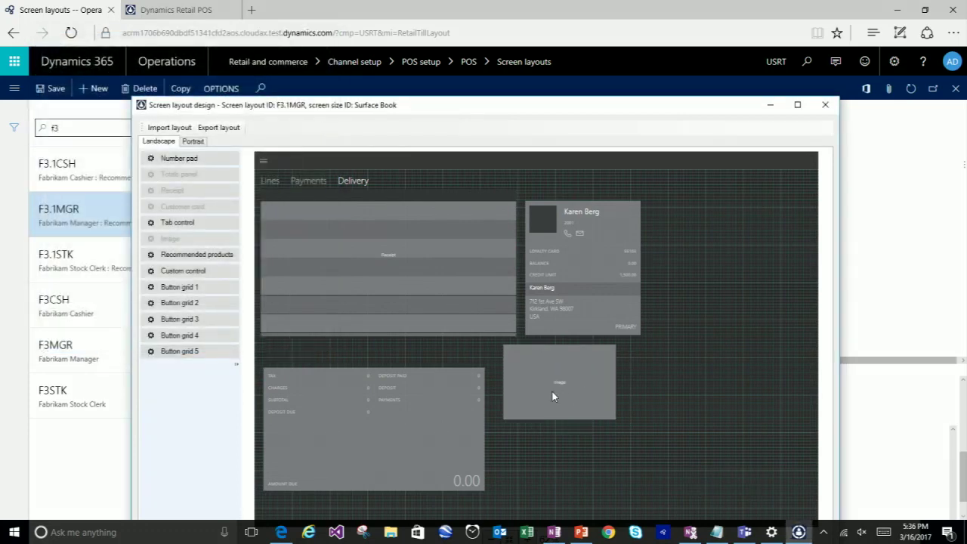
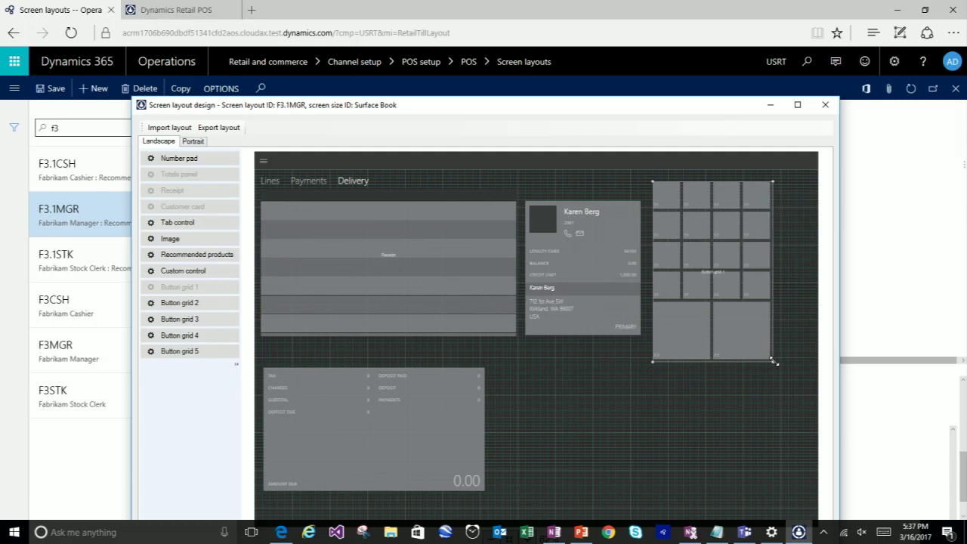
Turn off the title above Button grid 1 and move the grid to the top right of the layout.
{"action": "left_click_drag", "start_coordinate": [730, 268], "coordinate": [680, 234]}
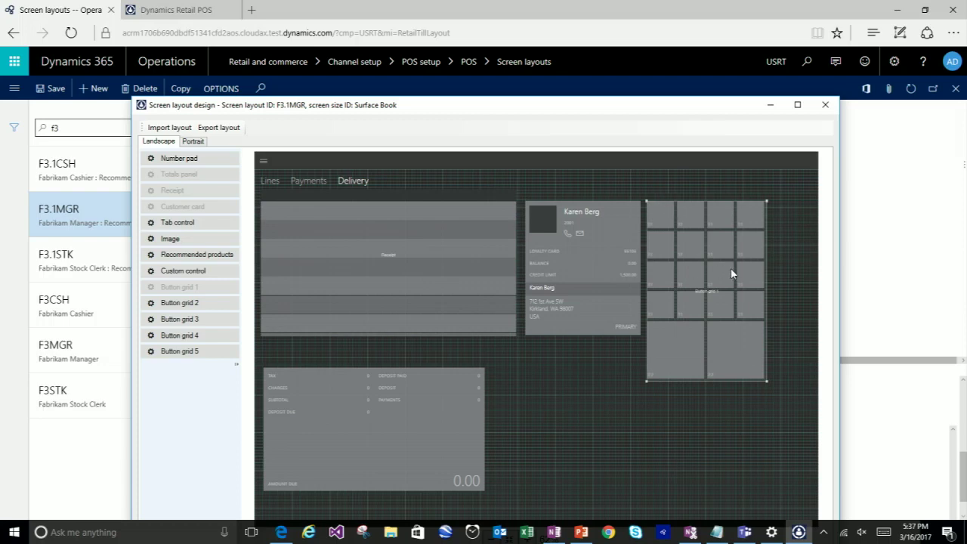
{"action": "left_click_drag", "start_coordinate": [727, 283], "coordinate": [721, 277]}
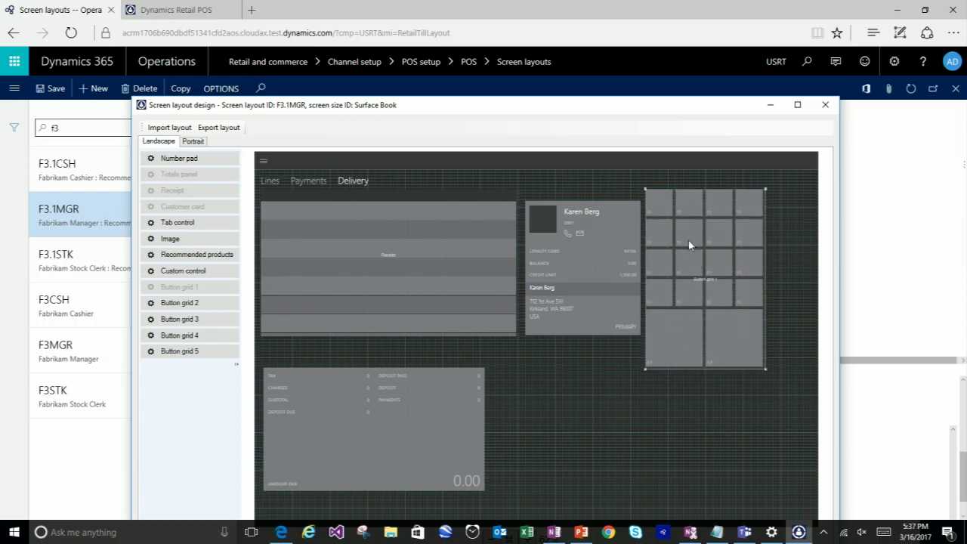
{"action": "right_click", "coordinate": [682, 215]}
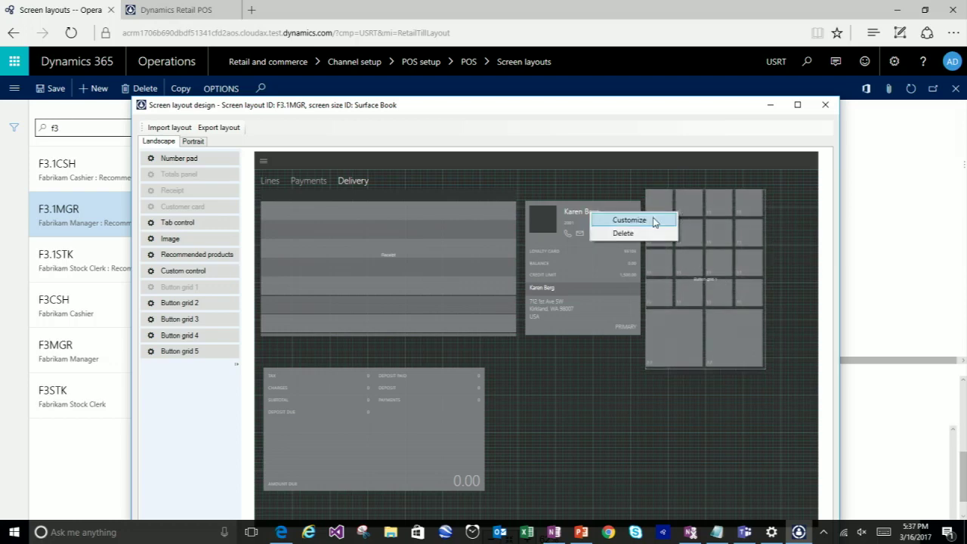
{"action": "left_click", "coordinate": [629, 220]}
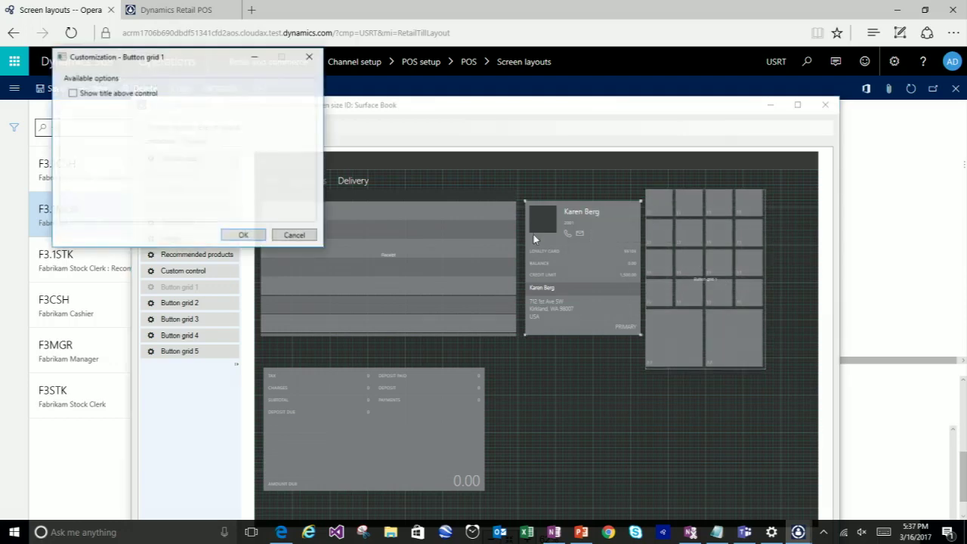
{"action": "left_click", "coordinate": [86, 94]}
{"action": "left_click", "coordinate": [89, 98]}
{"action": "left_click", "coordinate": [88, 98]}
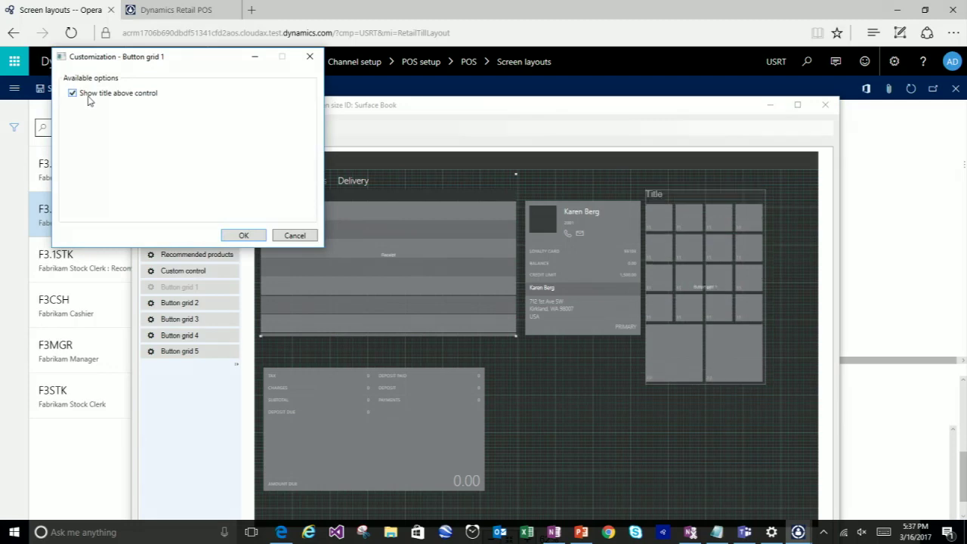
{"action": "left_click", "coordinate": [87, 98]}
{"action": "left_click", "coordinate": [87, 98]}
{"action": "left_click", "coordinate": [88, 99]}
{"action": "left_click", "coordinate": [244, 235]}
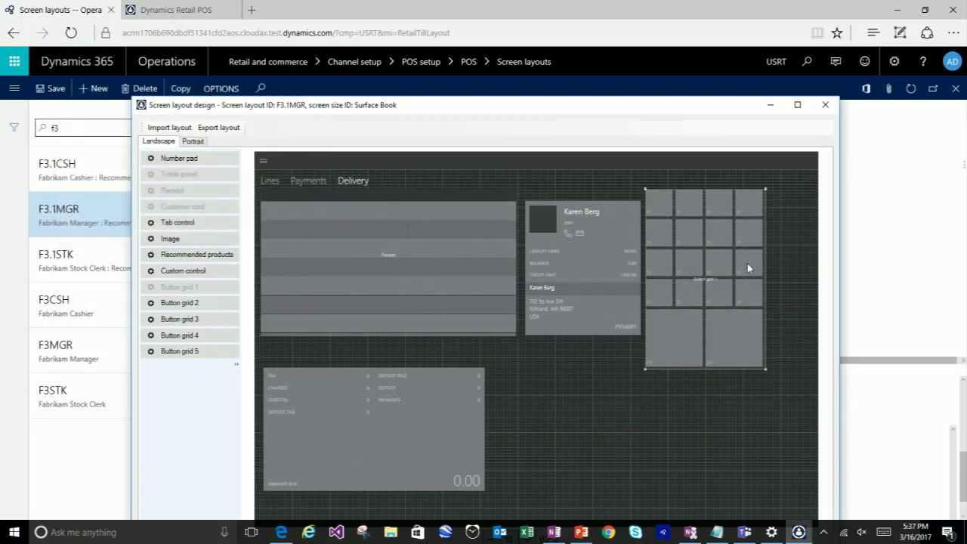
{"action": "mouse_move", "coordinate": [751, 261]}
{"action": "left_mouse_down"}
{"action": "mouse_move", "coordinate": [736, 256]}
{"action": "mouse_move", "coordinate": [742, 247]}
{"action": "left_mouse_up"}
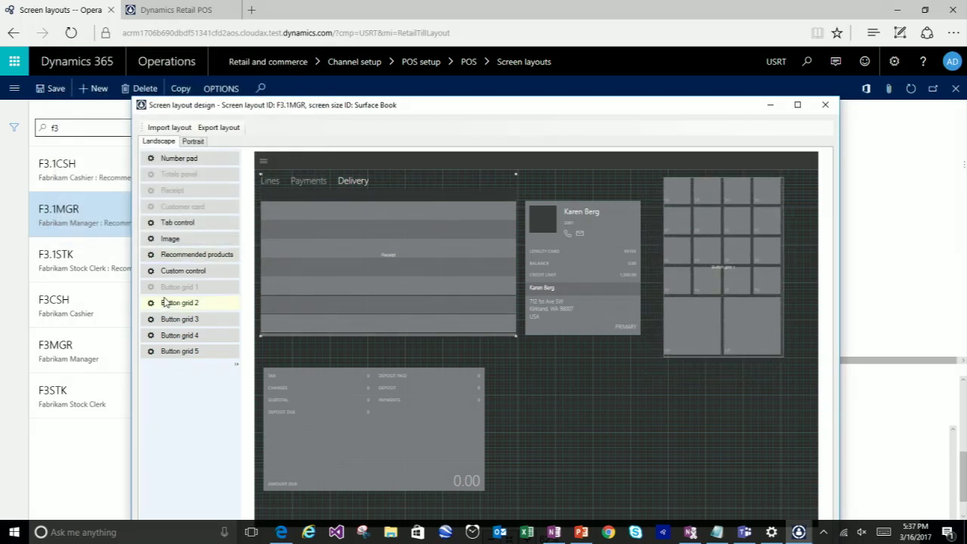
Add Button grid 2 below the customer card, then delete it again.
{"action": "left_click_drag", "start_coordinate": [507, 361], "coordinate": [591, 430]}
{"action": "left_click", "coordinate": [444, 305]}
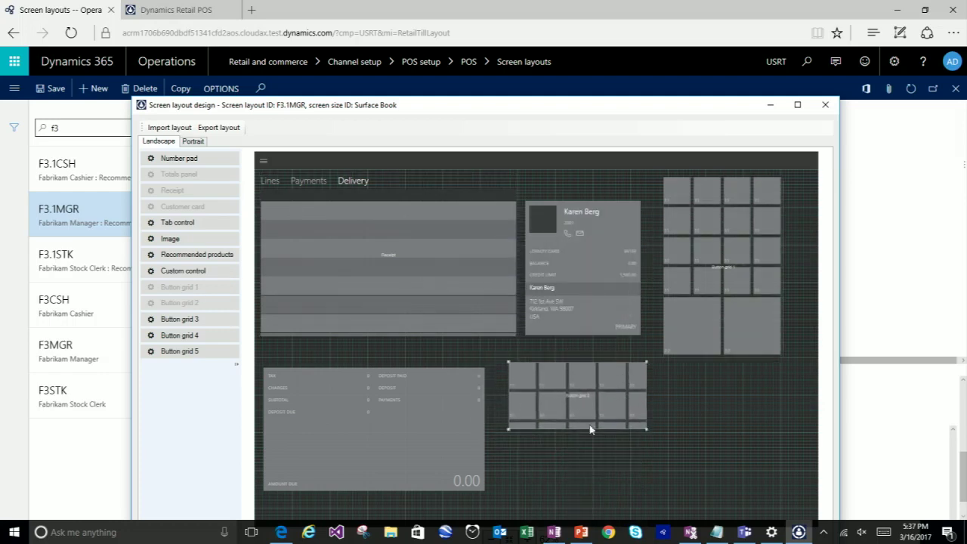
{"action": "left_click", "coordinate": [603, 404]}
{"action": "key", "text": "Delete"}
Adjust Button grid 1's position and height, then delete it from the layout.
{"action": "left_click_drag", "start_coordinate": [709, 276], "coordinate": [707, 278]}
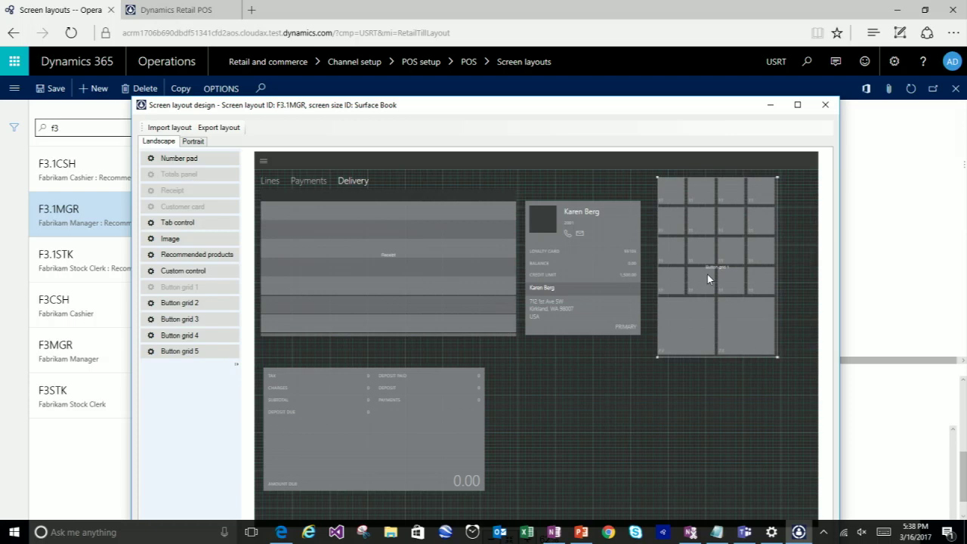
{"action": "left_click_drag", "start_coordinate": [779, 358], "coordinate": [780, 459]}
{"action": "left_click", "coordinate": [679, 320]}
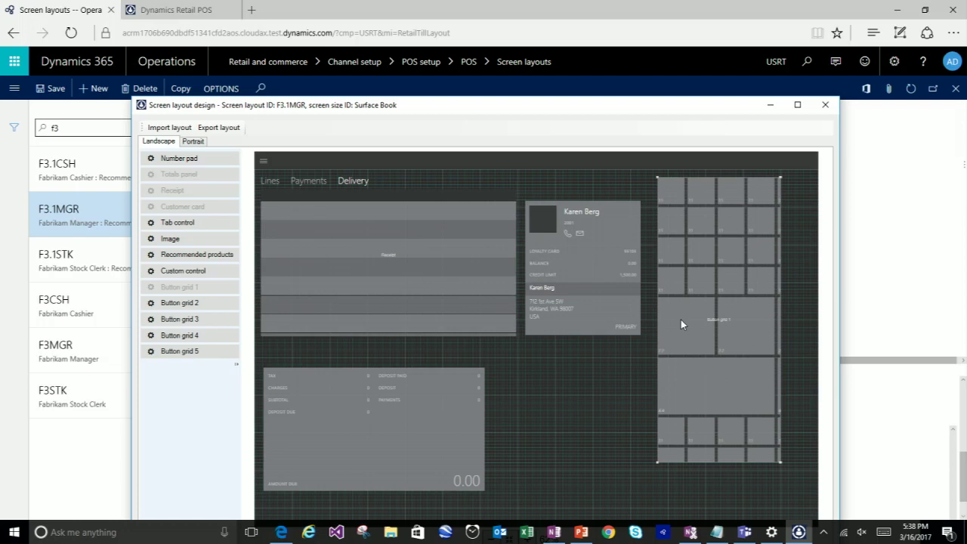
{"action": "key", "text": "Delete"}
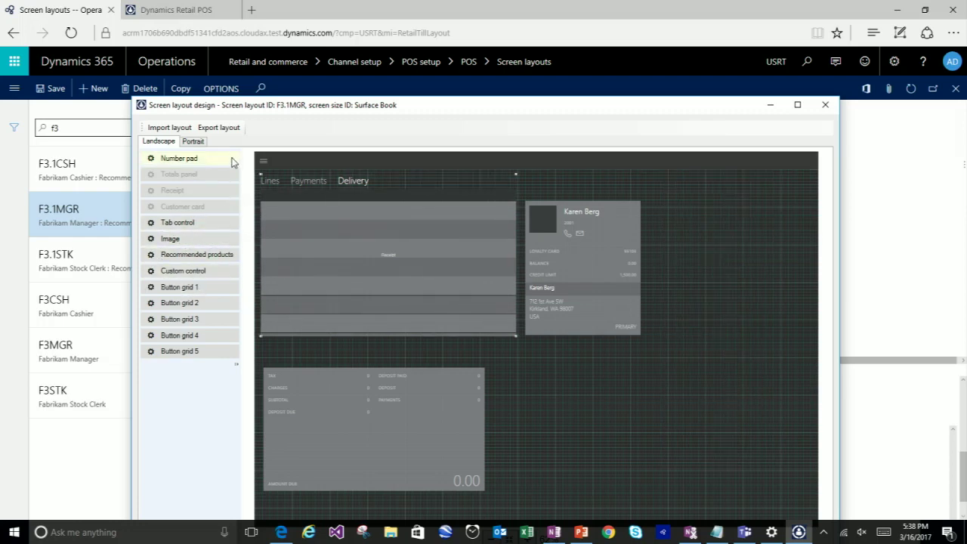
{"action": "left_click_drag", "start_coordinate": [648, 366], "coordinate": [648, 365]}
{"action": "left_click_drag", "start_coordinate": [682, 398], "coordinate": [711, 243]}
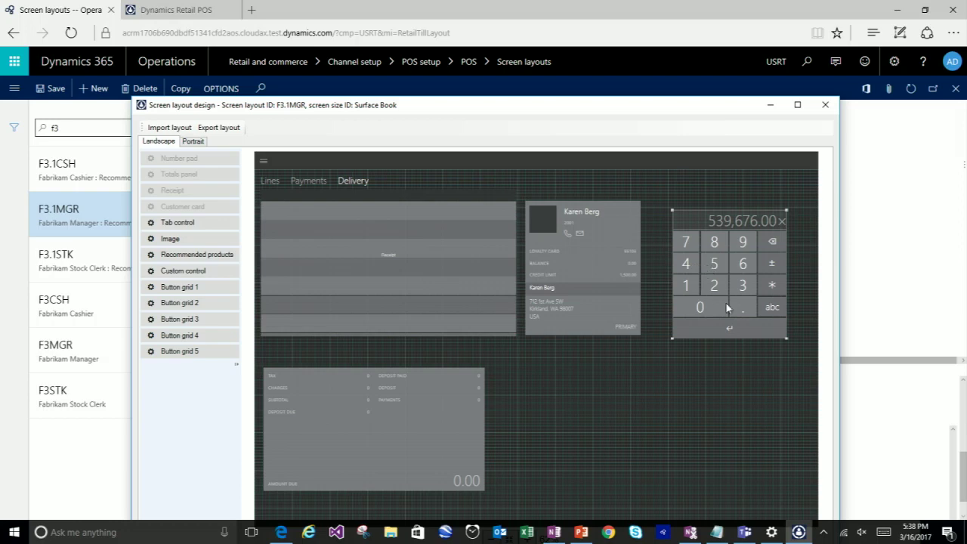
{"action": "mouse_move", "coordinate": [786, 340]}
{"action": "left_mouse_down"}
{"action": "mouse_move", "coordinate": [807, 340]}
{"action": "mouse_move", "coordinate": [763, 340]}
{"action": "mouse_move", "coordinate": [813, 339]}
{"action": "mouse_move", "coordinate": [803, 340]}
{"action": "left_mouse_up"}
{"action": "left_click_drag", "start_coordinate": [760, 283], "coordinate": [710, 333]}
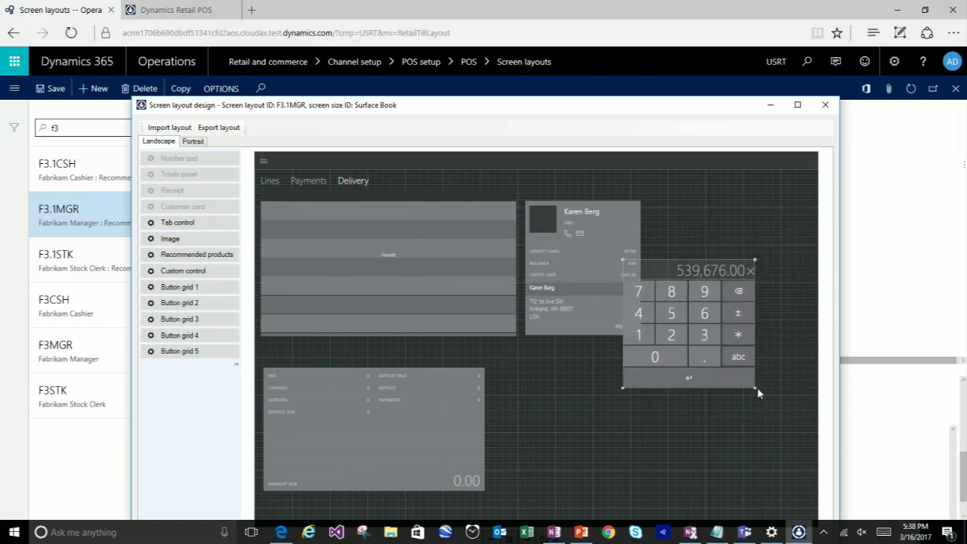
{"action": "mouse_move", "coordinate": [755, 389]}
{"action": "left_mouse_down"}
{"action": "mouse_move", "coordinate": [804, 388]}
{"action": "mouse_move", "coordinate": [755, 378]}
{"action": "left_mouse_up"}
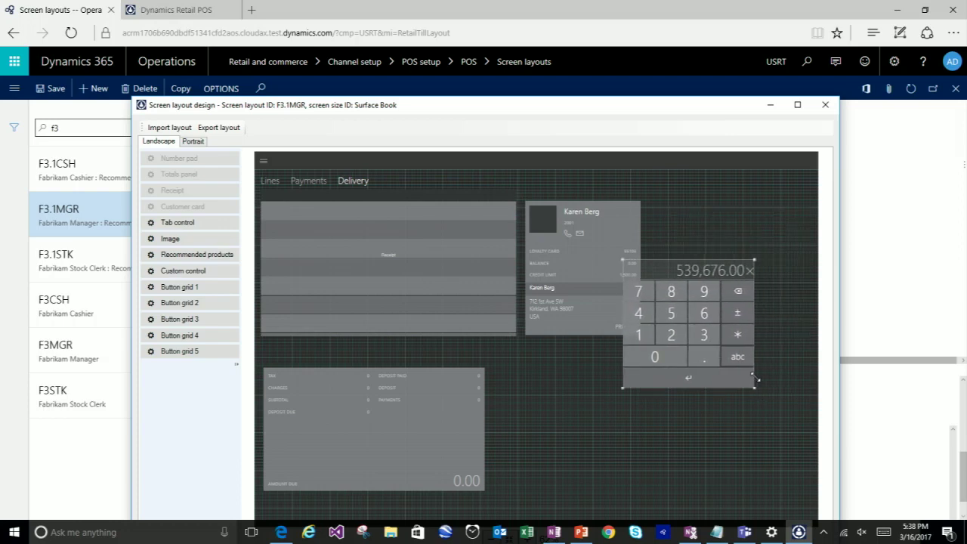
{"action": "left_click_drag", "start_coordinate": [717, 347], "coordinate": [741, 279]}
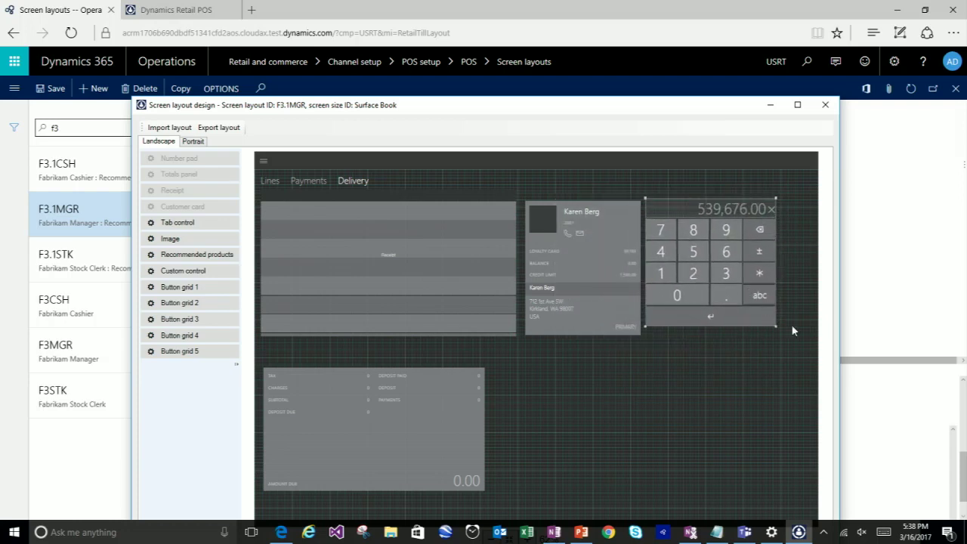
{"action": "mouse_move", "coordinate": [777, 328]}
{"action": "left_mouse_down"}
{"action": "mouse_move", "coordinate": [771, 346]}
{"action": "mouse_move", "coordinate": [823, 348]}
{"action": "mouse_move", "coordinate": [781, 335]}
{"action": "left_mouse_up"}
{"action": "left_click_drag", "start_coordinate": [727, 258], "coordinate": [714, 300]}
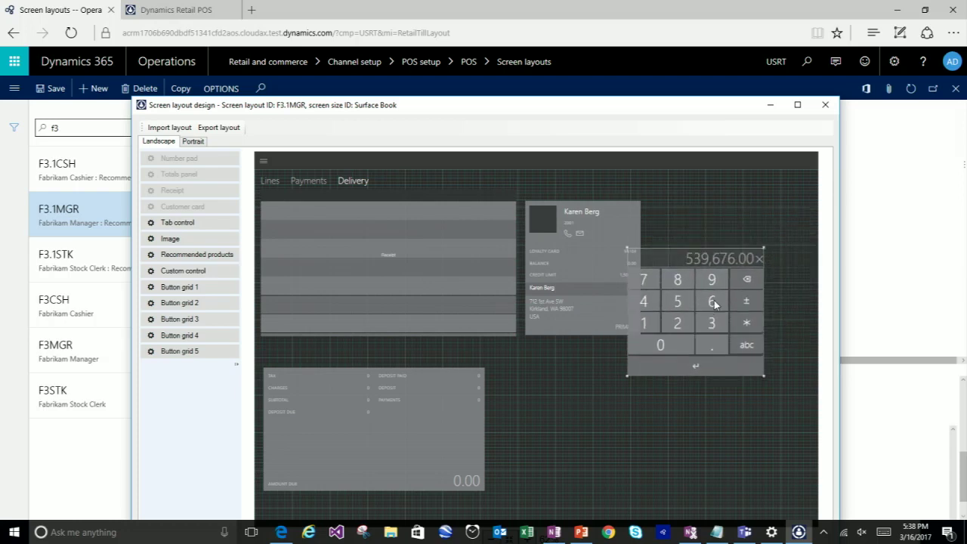
{"action": "right_click", "coordinate": [710, 306]}
{"action": "left_click", "coordinate": [661, 308]}
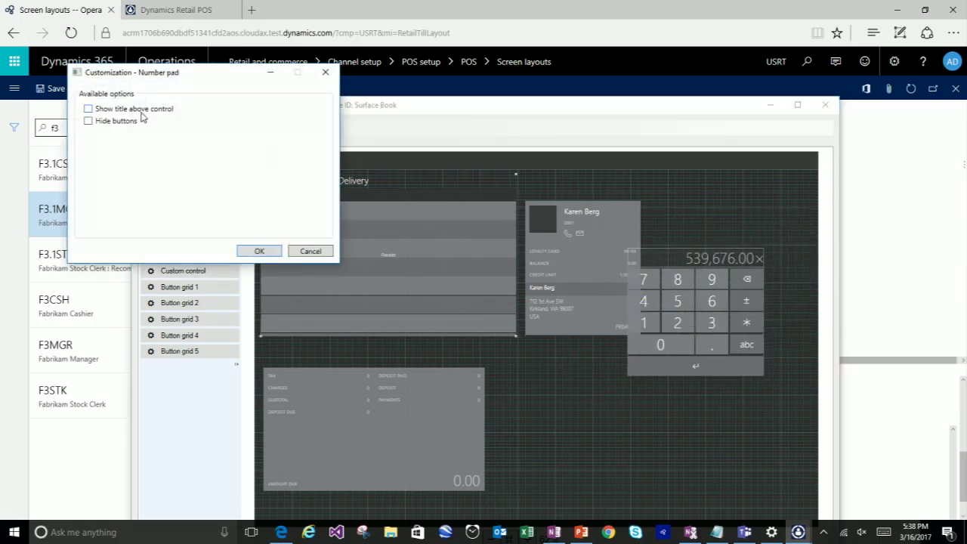
{"action": "left_click", "coordinate": [143, 112]}
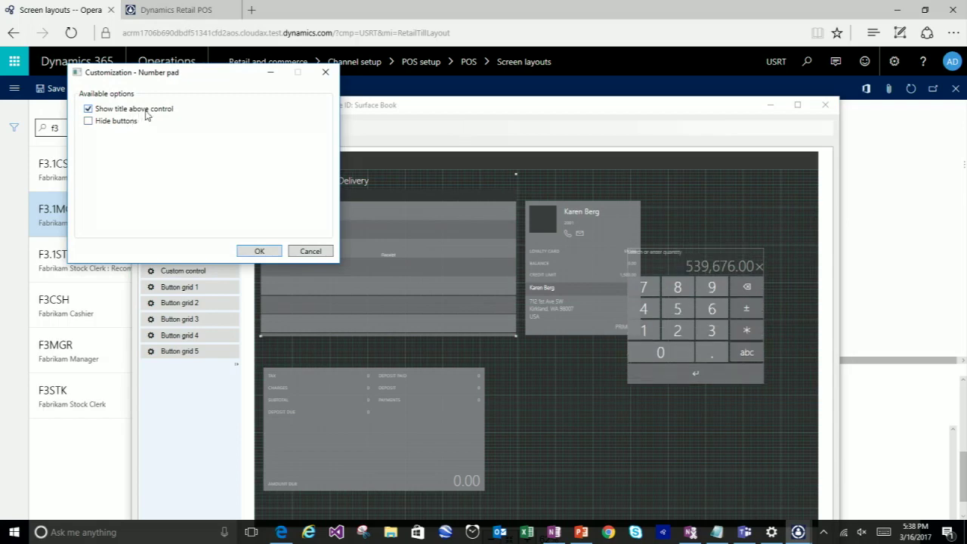
{"action": "left_click", "coordinate": [146, 112]}
{"action": "left_click", "coordinate": [127, 123]}
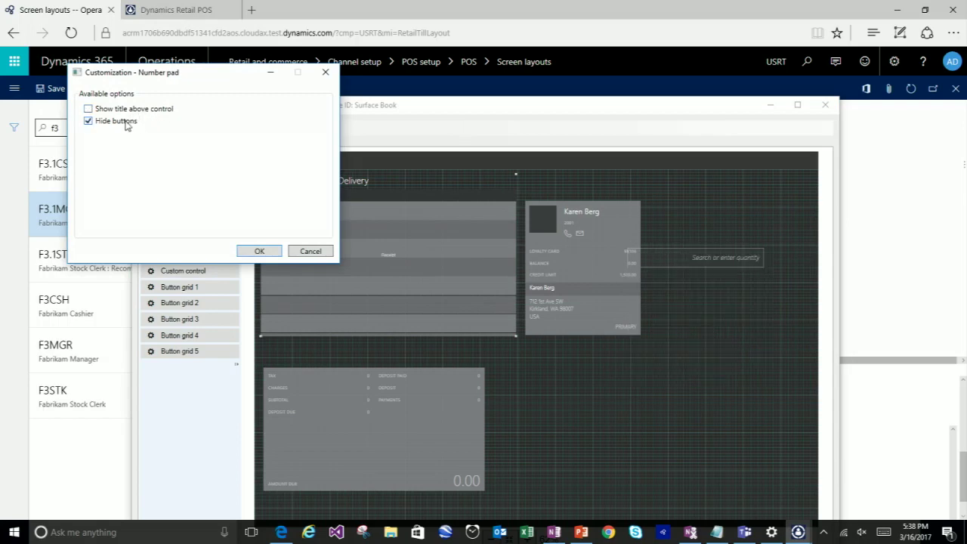
{"action": "left_click", "coordinate": [706, 257]}
{"action": "left_click_drag", "start_coordinate": [706, 257], "coordinate": [603, 361]}
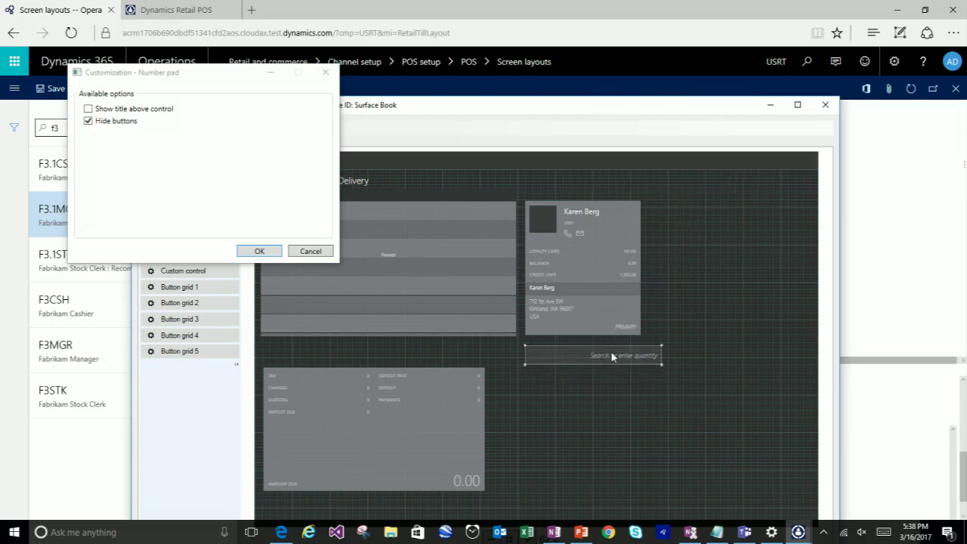
{"action": "mouse_move", "coordinate": [595, 354]}
{"action": "left_mouse_down"}
{"action": "mouse_move", "coordinate": [608, 356]}
{"action": "mouse_move", "coordinate": [702, 204]}
{"action": "mouse_move", "coordinate": [738, 198]}
{"action": "mouse_move", "coordinate": [718, 250]}
{"action": "mouse_move", "coordinate": [604, 369]}
{"action": "left_mouse_up"}
{"action": "right_click", "coordinate": [605, 369]}
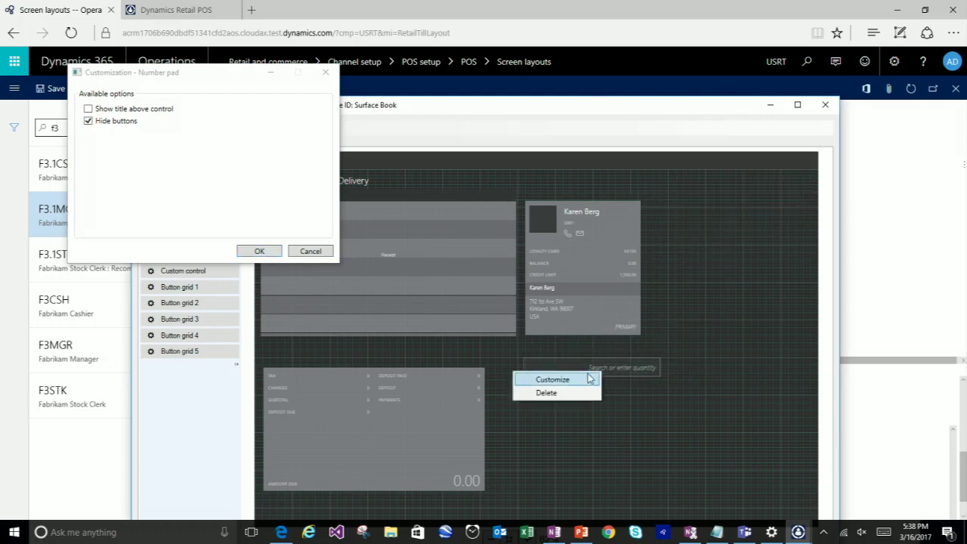
{"action": "left_click", "coordinate": [552, 379]}
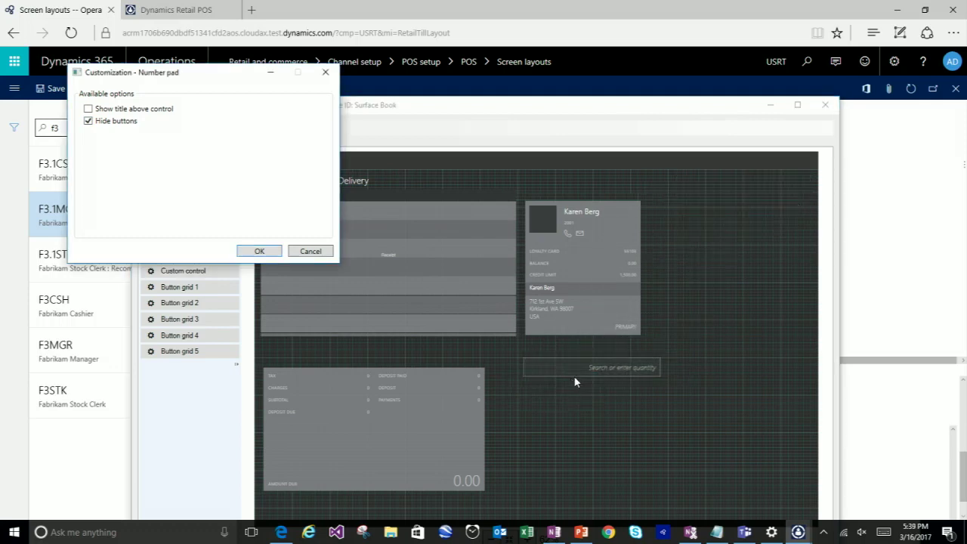
{"action": "left_click", "coordinate": [151, 110]}
{"action": "left_click", "coordinate": [150, 110]}
{"action": "left_click", "coordinate": [155, 114]}
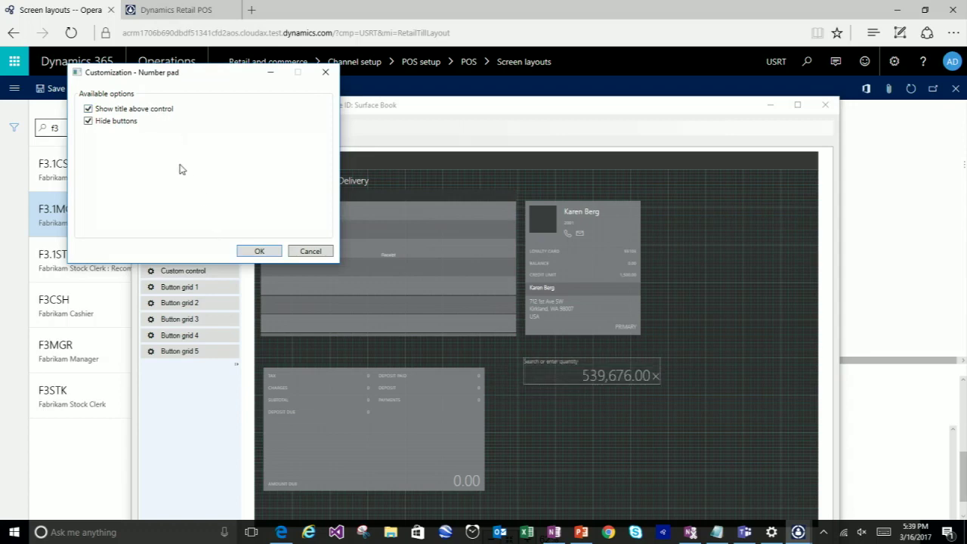
{"action": "left_click", "coordinate": [121, 123]}
{"action": "left_click", "coordinate": [259, 251]}
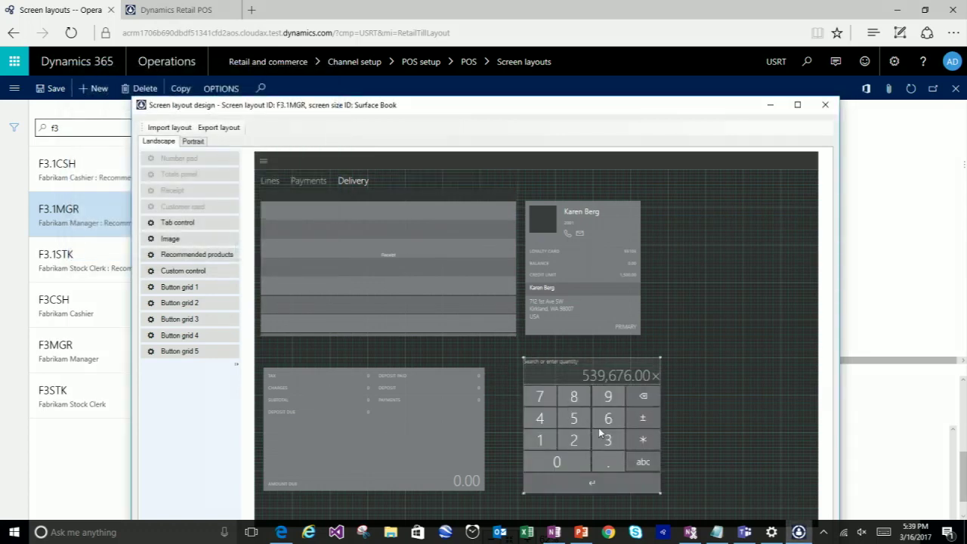
{"action": "left_click_drag", "start_coordinate": [598, 428], "coordinate": [618, 418]}
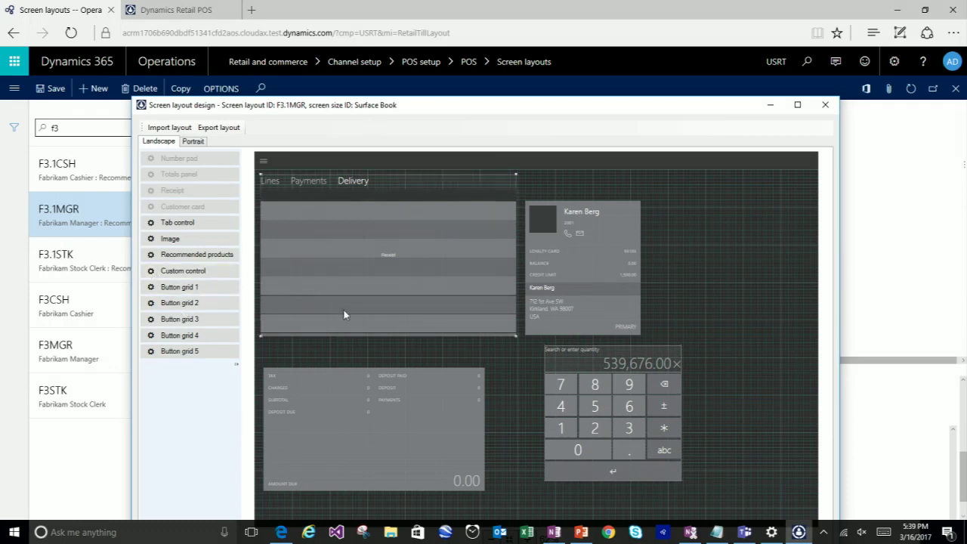
{"action": "key", "text": "Delete"}
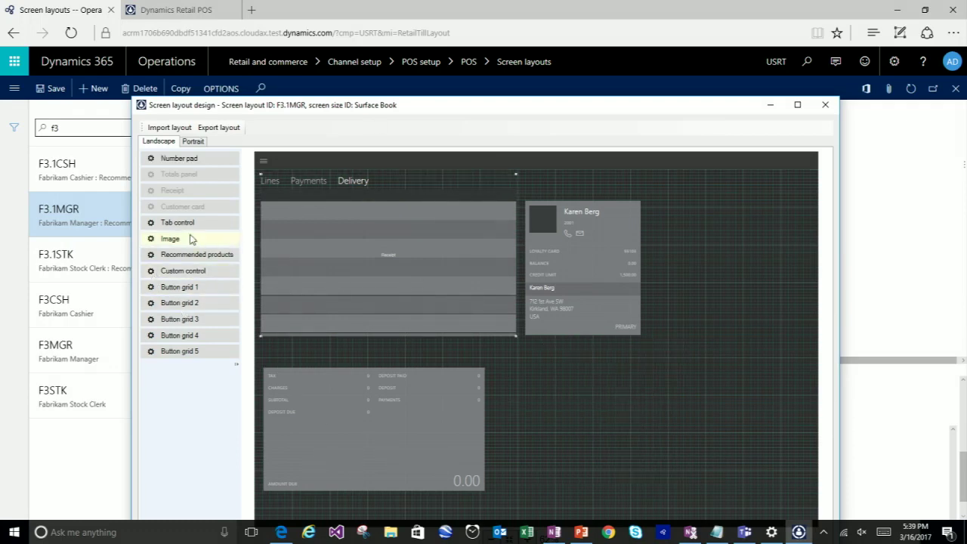
Place a Recommended products grid below the customer card, sized three tiles wide.
{"action": "left_click_drag", "start_coordinate": [181, 254], "coordinate": [678, 235]}
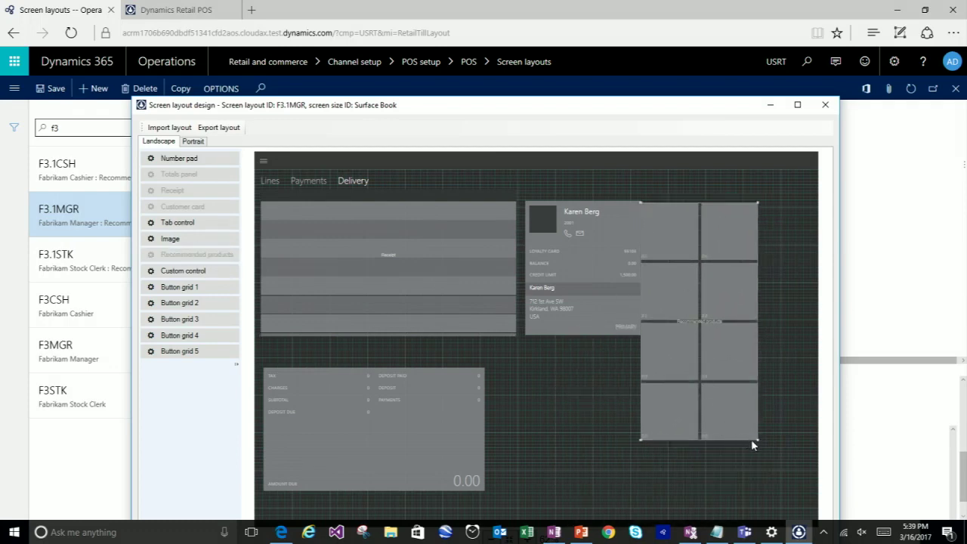
{"action": "left_click_drag", "start_coordinate": [758, 440], "coordinate": [834, 265]}
{"action": "left_click_drag", "start_coordinate": [763, 228], "coordinate": [634, 385]}
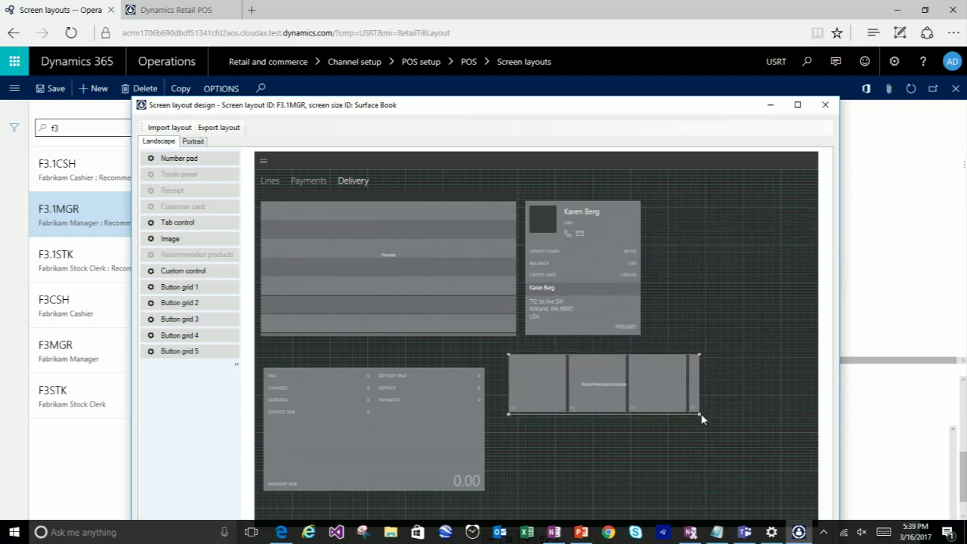
{"action": "left_click_drag", "start_coordinate": [700, 414], "coordinate": [688, 478]}
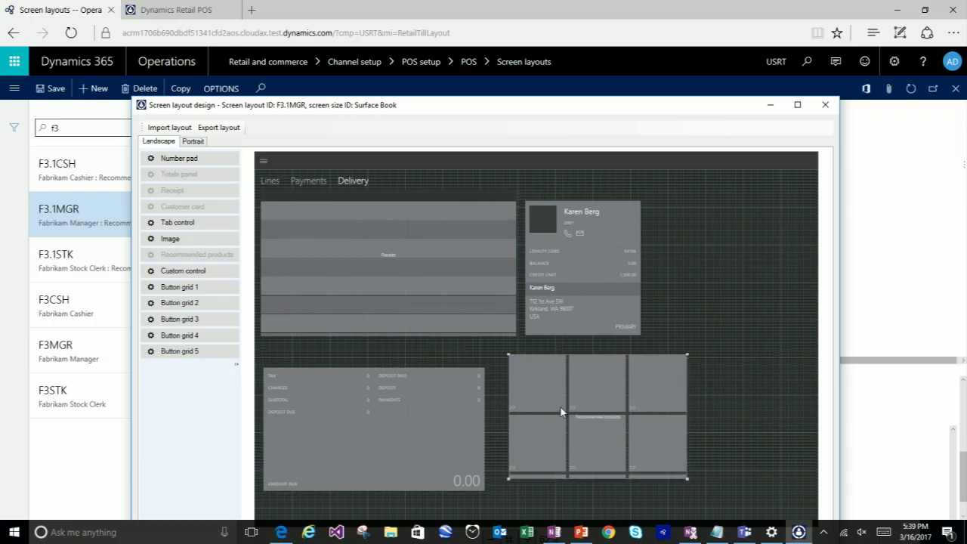
Keep the Recommended products title hidden in its customization, then delete the grid.
{"action": "right_click", "coordinate": [599, 384]}
{"action": "left_click", "coordinate": [550, 393]}
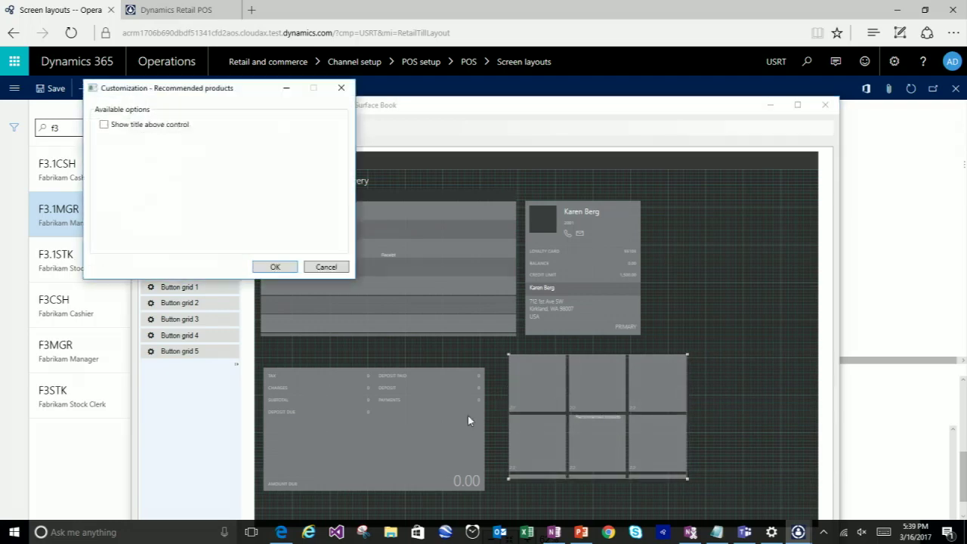
{"action": "left_click", "coordinate": [170, 124]}
{"action": "left_click", "coordinate": [167, 126]}
{"action": "left_click", "coordinate": [275, 267]}
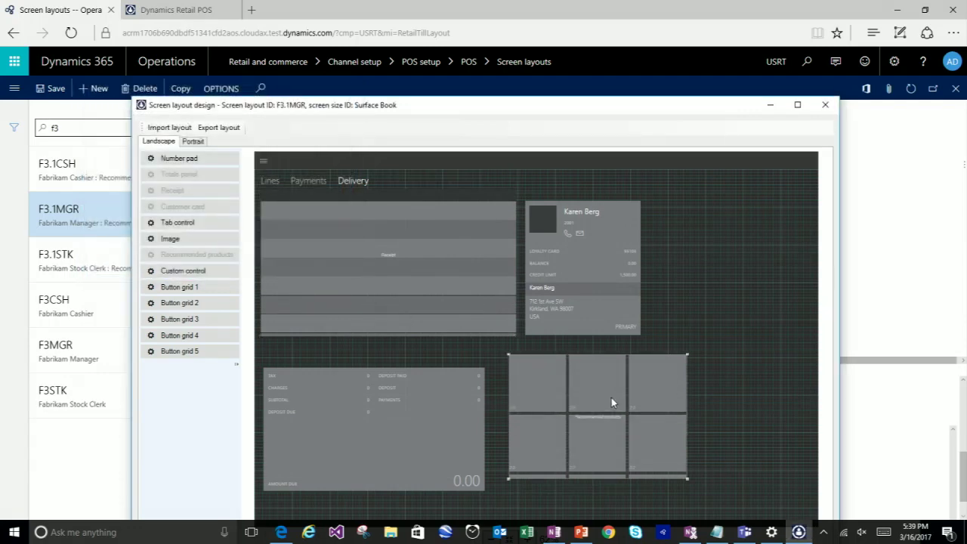
{"action": "key", "text": "Delete"}
Add three custom controls across the top and nudge Custom control 1 toward the top-right corner.
{"action": "left_click_drag", "start_coordinate": [181, 274], "coordinate": [744, 216]}
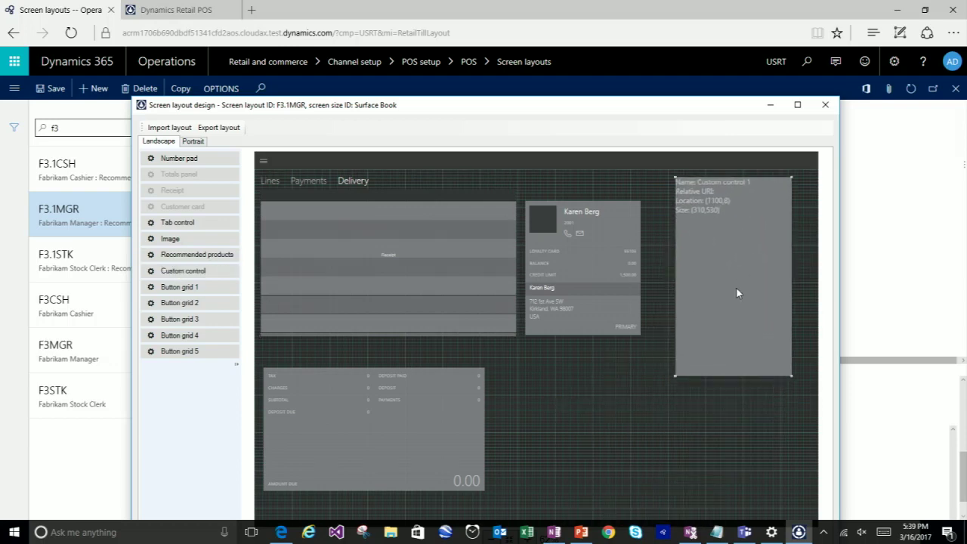
{"action": "left_click_drag", "start_coordinate": [200, 272], "coordinate": [639, 217]}
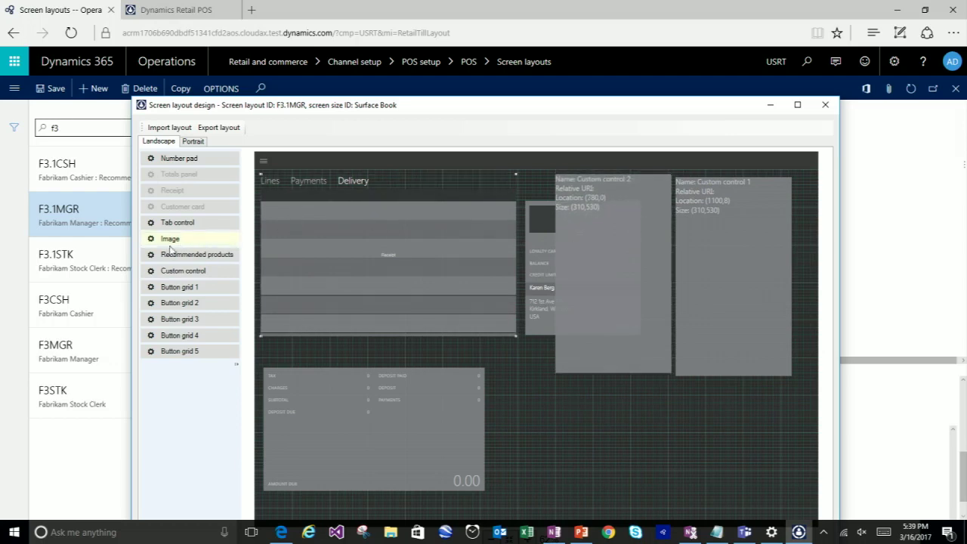
{"action": "left_click_drag", "start_coordinate": [165, 270], "coordinate": [453, 238]}
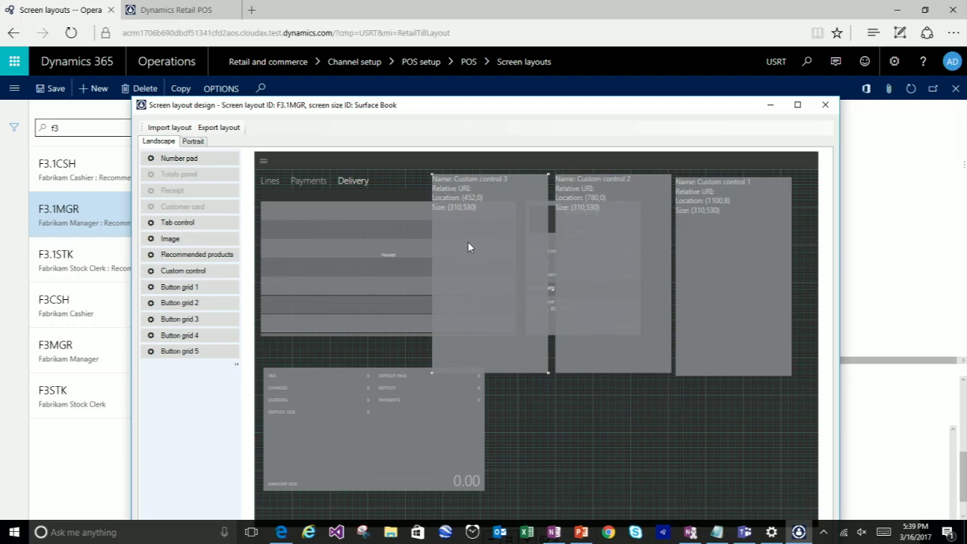
{"action": "left_click_drag", "start_coordinate": [739, 296], "coordinate": [782, 256]}
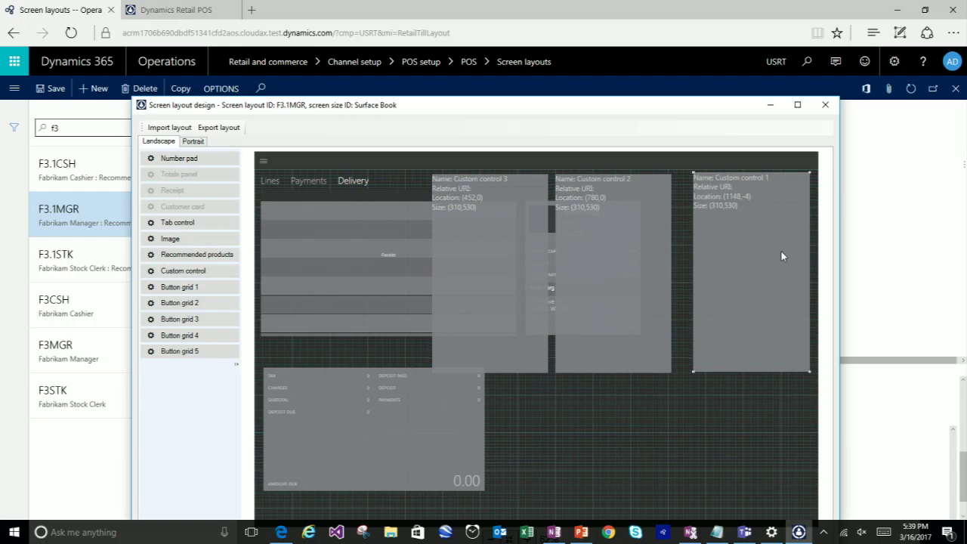
Delete the three custom controls and the customer card from the layout.
{"action": "key", "text": "Delete"}
{"action": "left_click", "coordinate": [648, 228]}
{"action": "key", "text": "Delete"}
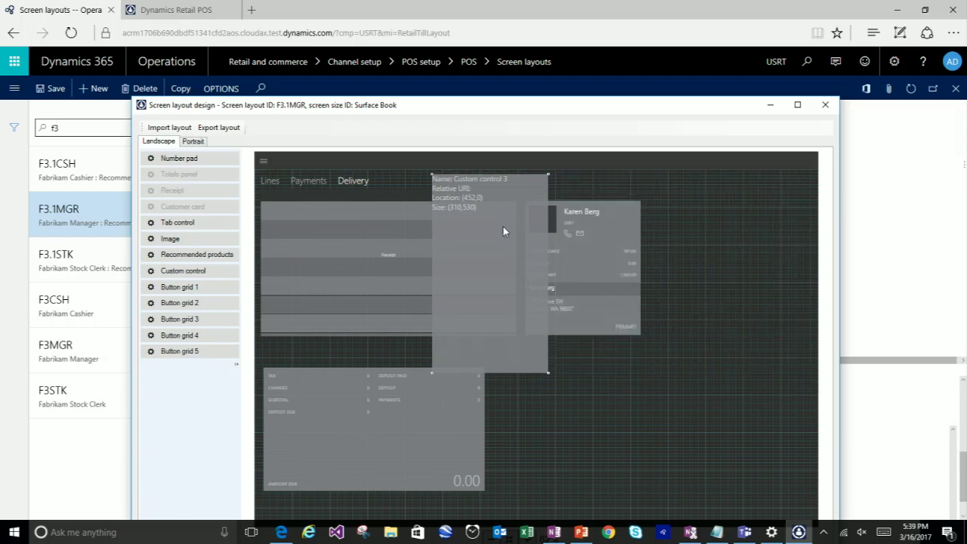
{"action": "left_click", "coordinate": [503, 225]}
{"action": "key", "text": "Delete"}
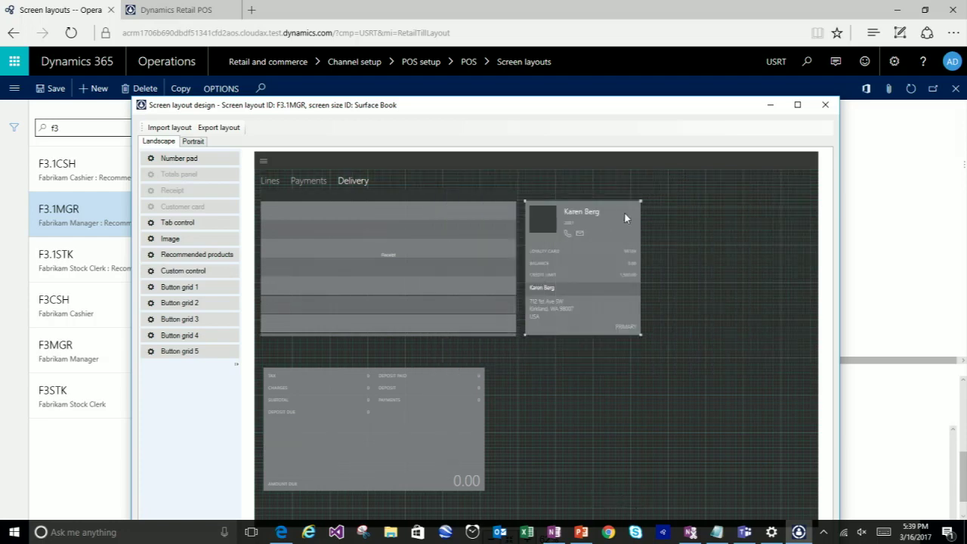
{"action": "left_click_drag", "start_coordinate": [624, 212], "coordinate": [507, 278]}
{"action": "key", "text": "Delete"}
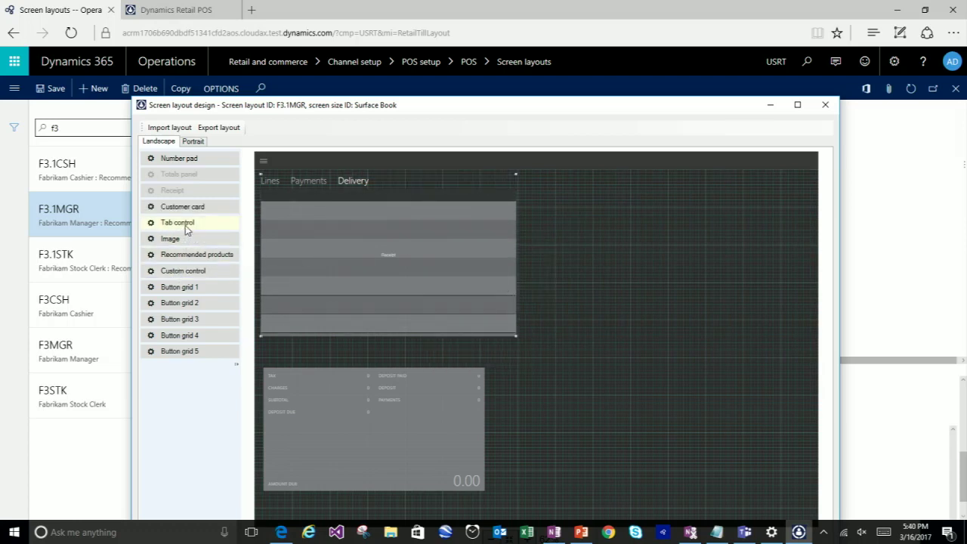
Place a tab control on the right side of the layout.
{"action": "left_click_drag", "start_coordinate": [185, 225], "coordinate": [621, 215]}
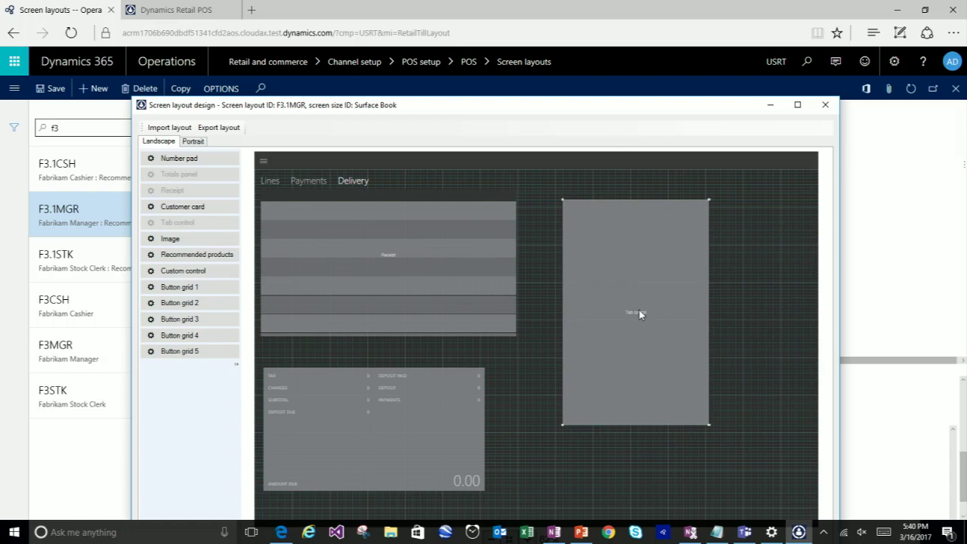
{"action": "left_click_drag", "start_coordinate": [643, 302], "coordinate": [656, 293]}
{"action": "right_click", "coordinate": [662, 262]}
Add new tabs to the tab control and set Tab placement to Left.
{"action": "left_click", "coordinate": [642, 266]}
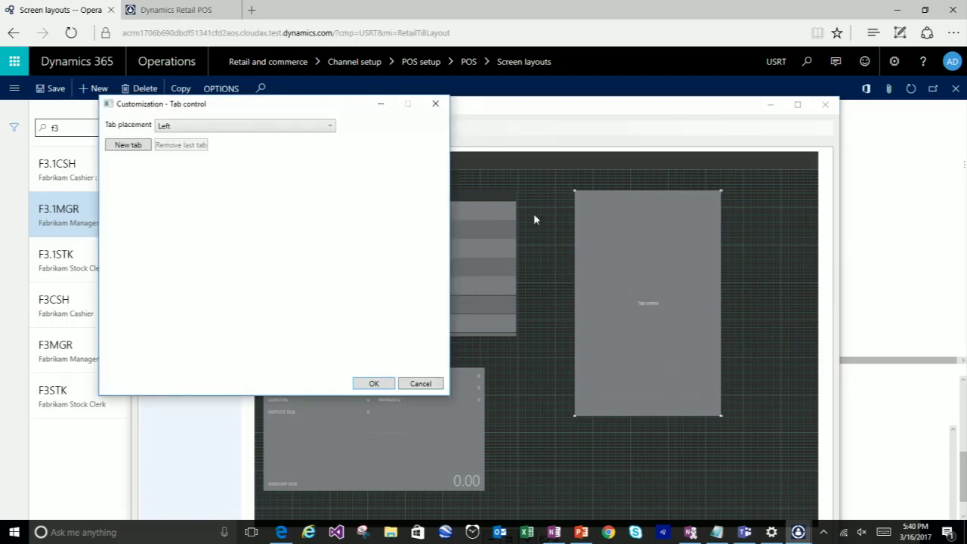
{"action": "left_click", "coordinate": [128, 148]}
{"action": "left_click", "coordinate": [127, 146]}
{"action": "left_click", "coordinate": [128, 145]}
{"action": "left_click", "coordinate": [128, 145]}
{"action": "left_click", "coordinate": [128, 146]}
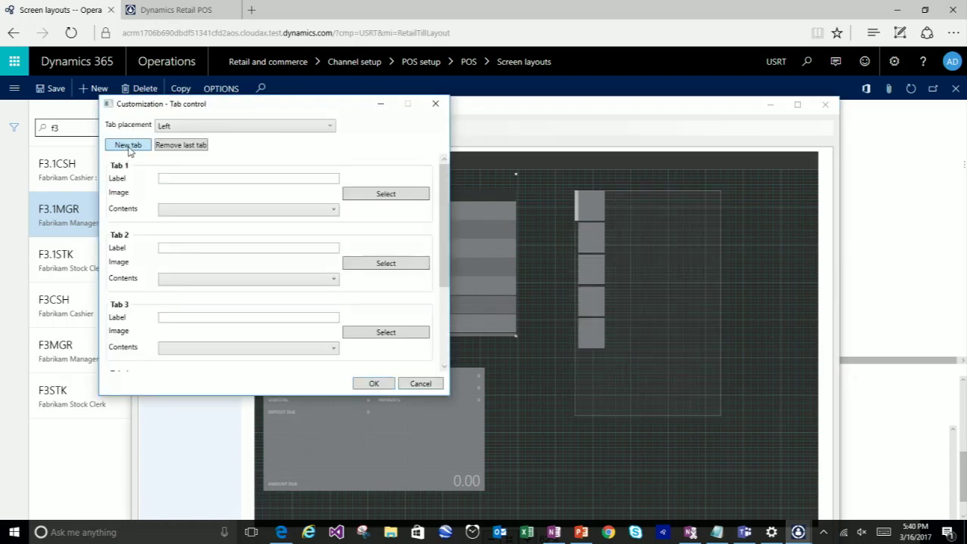
{"action": "left_click", "coordinate": [128, 145]}
{"action": "left_click", "coordinate": [166, 127]}
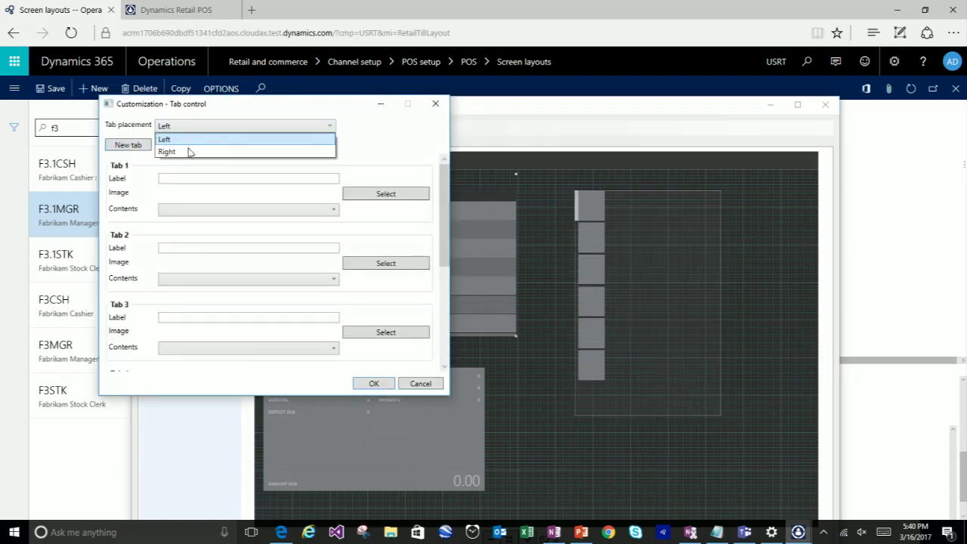
{"action": "left_click", "coordinate": [190, 151]}
{"action": "left_click_drag", "start_coordinate": [639, 282], "coordinate": [734, 284]}
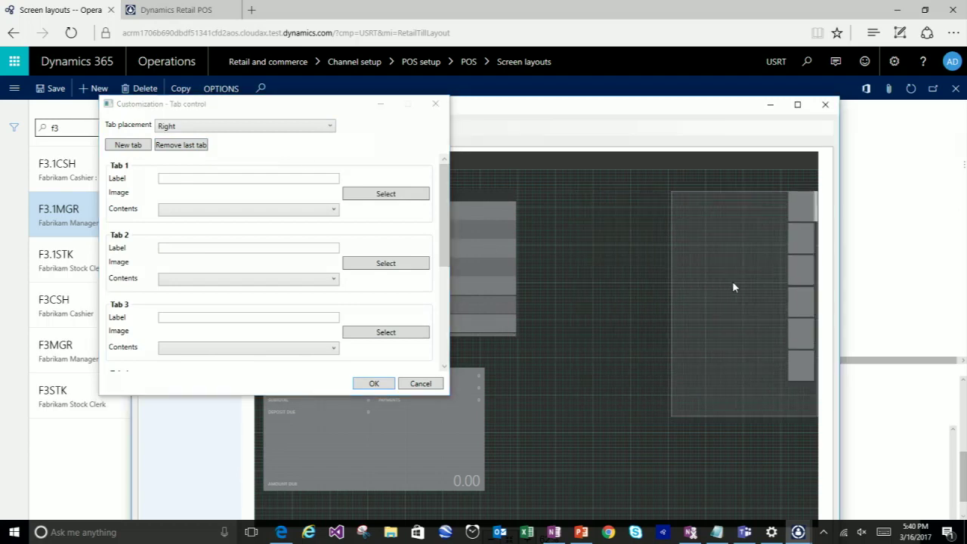
{"action": "left_click", "coordinate": [797, 262]}
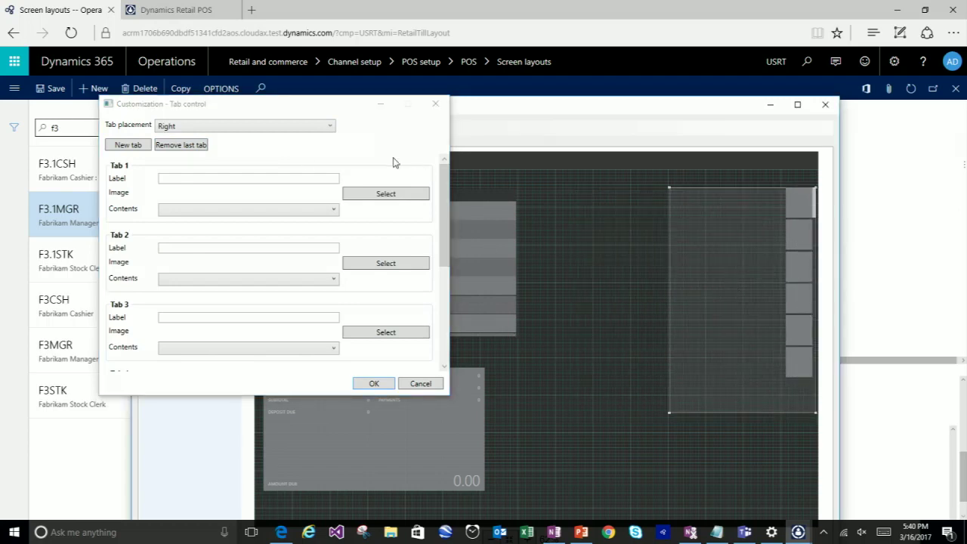
{"action": "left_click", "coordinate": [255, 127]}
{"action": "left_click", "coordinate": [194, 138]}
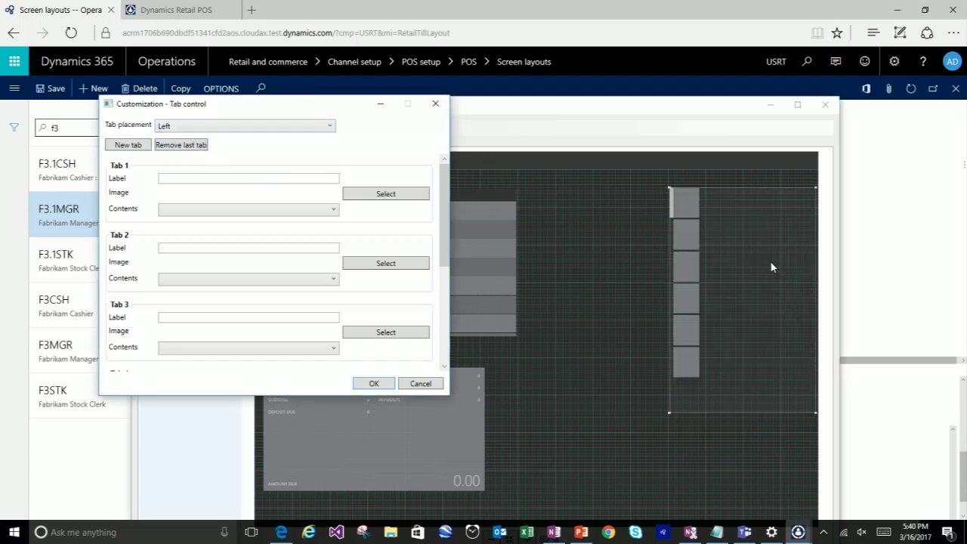
Reposition the tab control right of center, then bring up the image picker for Tab 1.
{"action": "left_click_drag", "start_coordinate": [770, 261], "coordinate": [367, 473]}
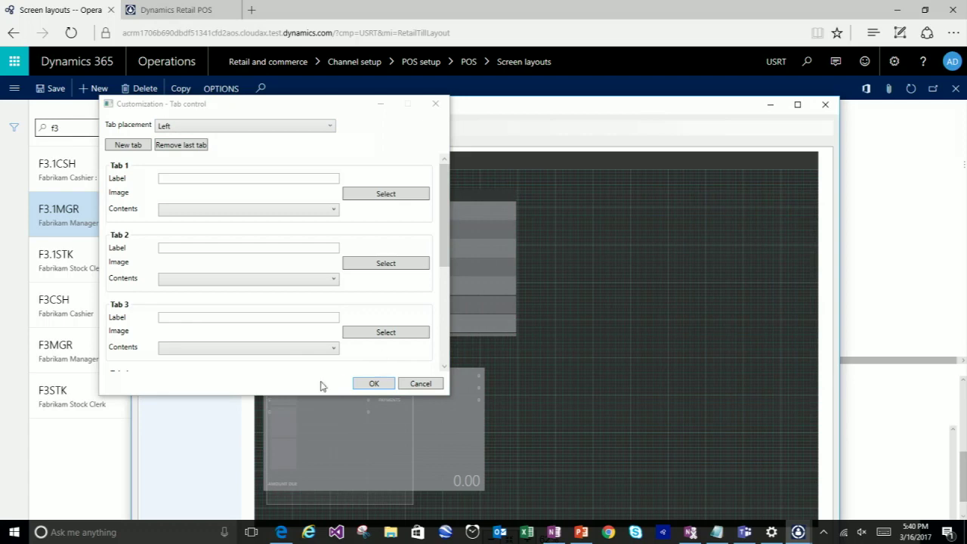
{"action": "left_click_drag", "start_coordinate": [414, 460], "coordinate": [604, 365]}
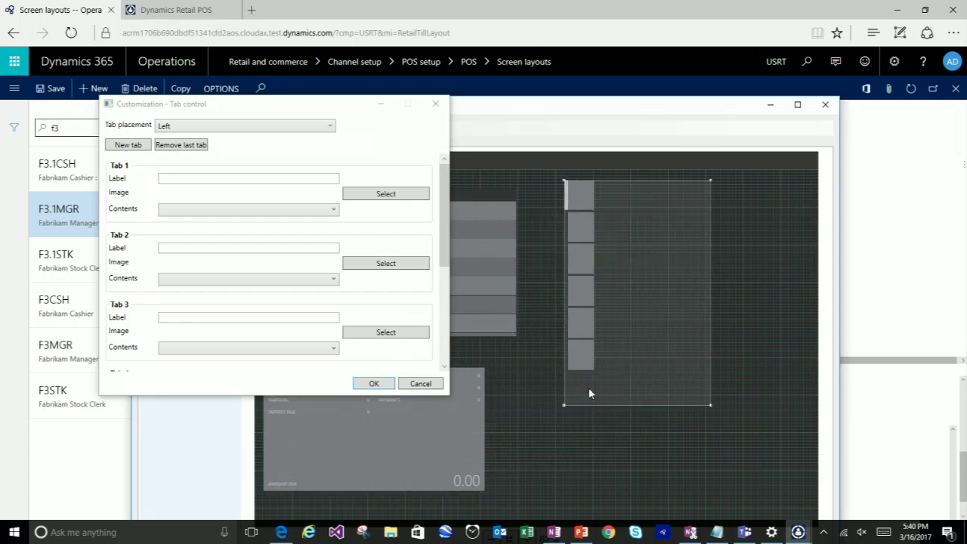
{"action": "left_click", "coordinate": [513, 316]}
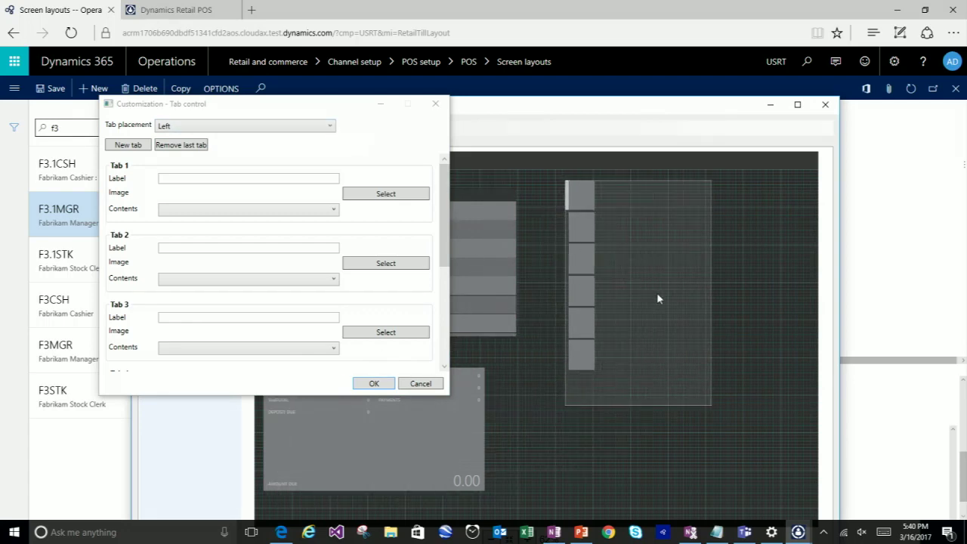
{"action": "left_click_drag", "start_coordinate": [656, 294], "coordinate": [672, 287]}
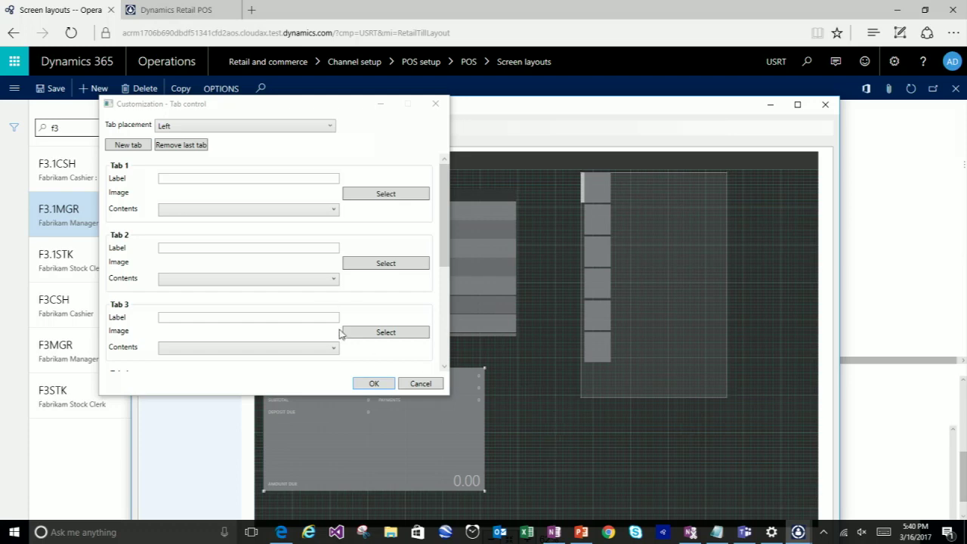
{"action": "left_click_drag", "start_coordinate": [674, 245], "coordinate": [694, 279]}
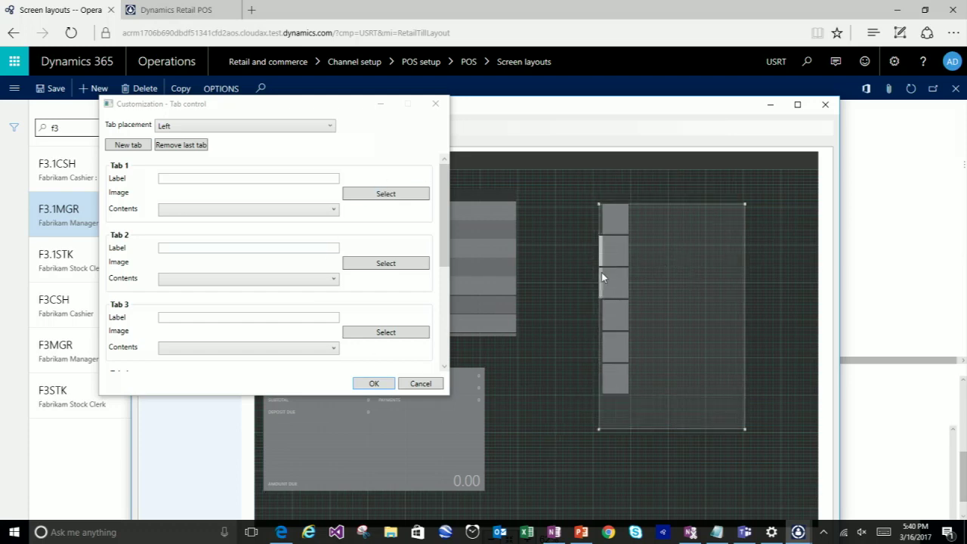
{"action": "left_click", "coordinate": [386, 193]}
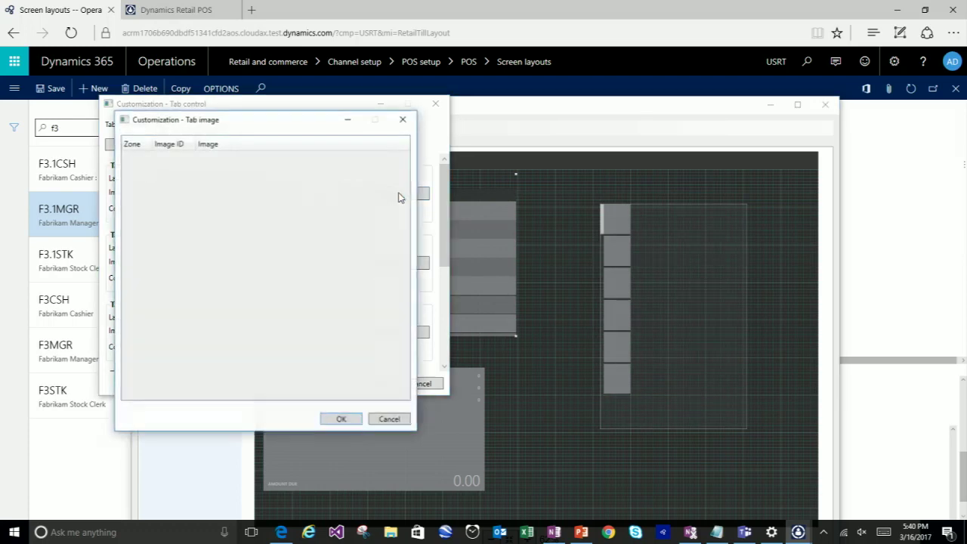
Leave Tab 1 without an image and label it 'test'.
{"action": "left_click", "coordinate": [383, 419]}
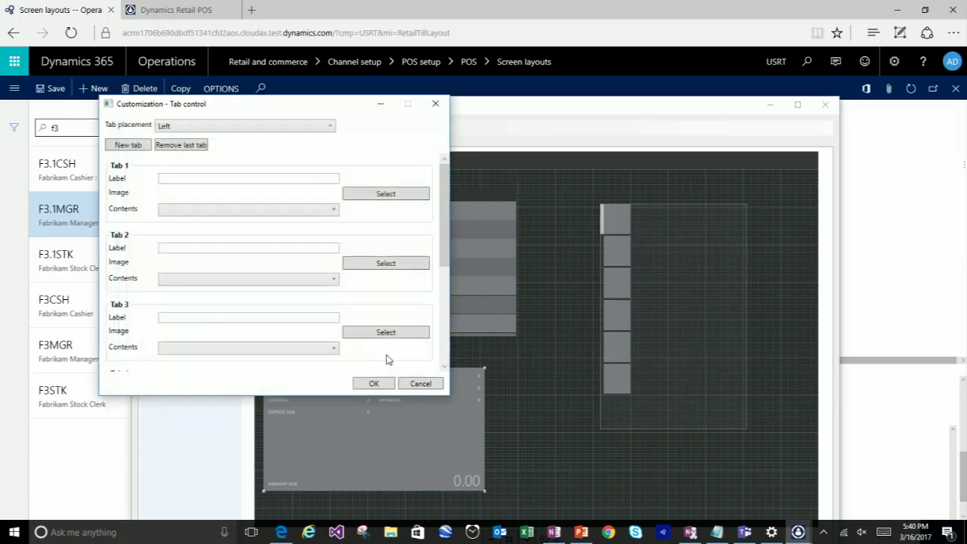
{"action": "left_click", "coordinate": [280, 179]}
{"action": "type", "text": "test"}
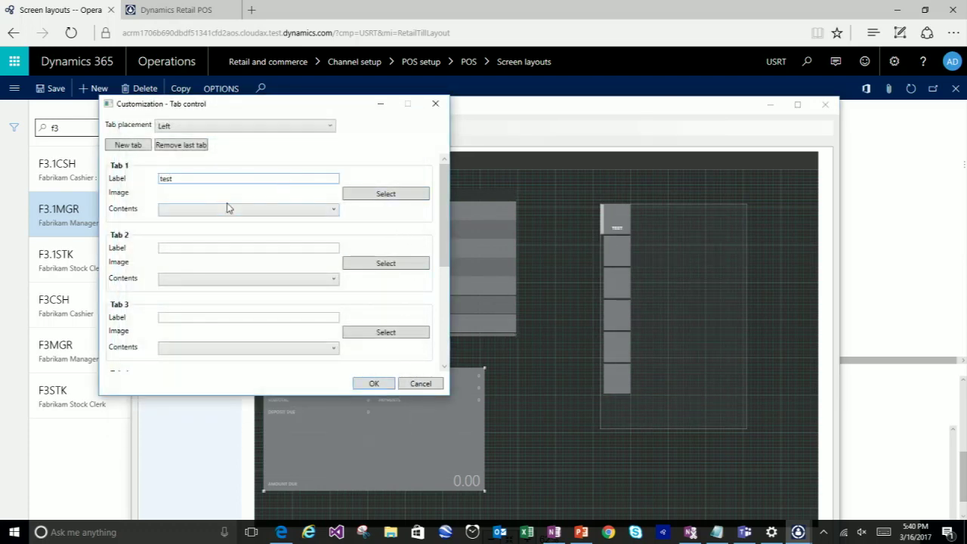
Fill Tab 1 with a Customer card showing image, name, account number, loyalty card, balance and credit limit.
{"action": "left_click", "coordinate": [216, 209]}
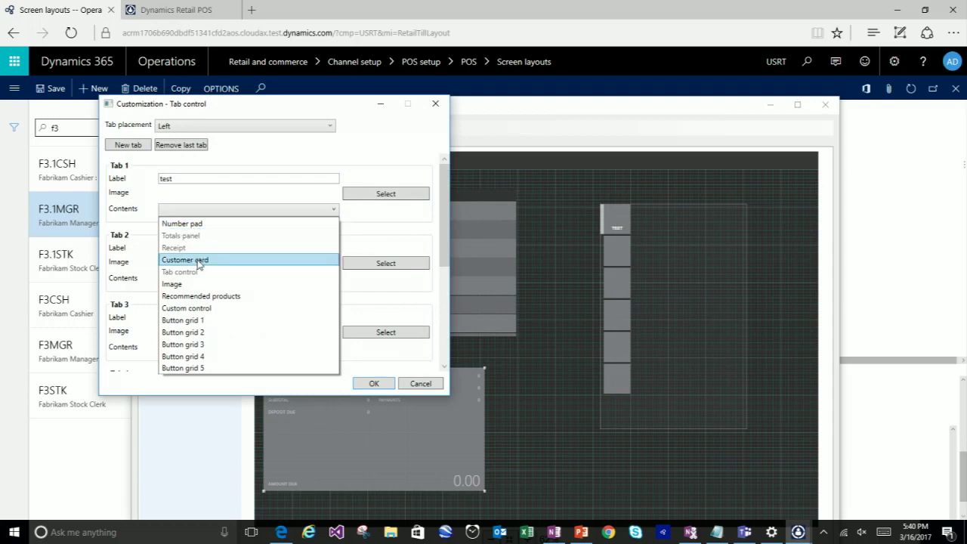
{"action": "left_click", "coordinate": [201, 260]}
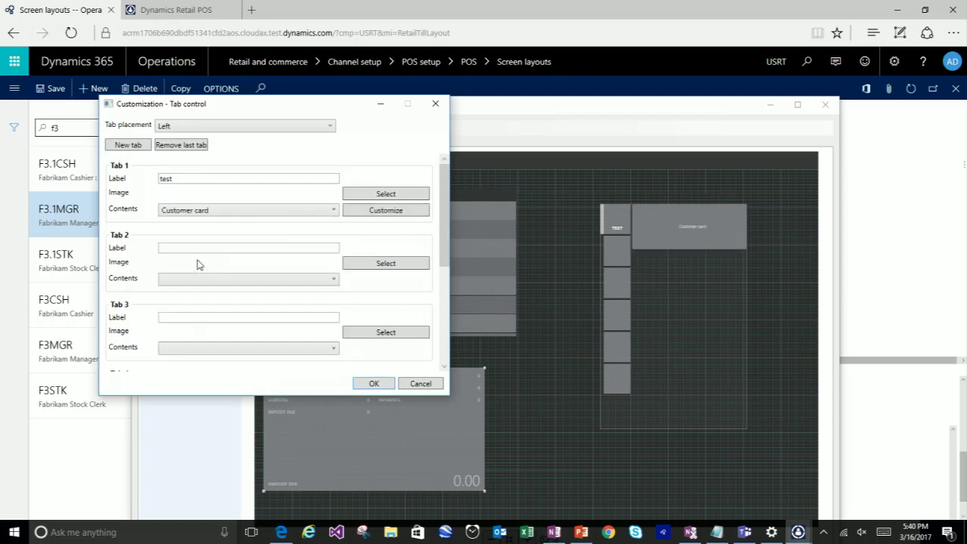
{"action": "left_click", "coordinate": [367, 211]}
{"action": "left_click", "coordinate": [200, 173]}
{"action": "left_click", "coordinate": [167, 184]}
{"action": "left_click", "coordinate": [174, 196]}
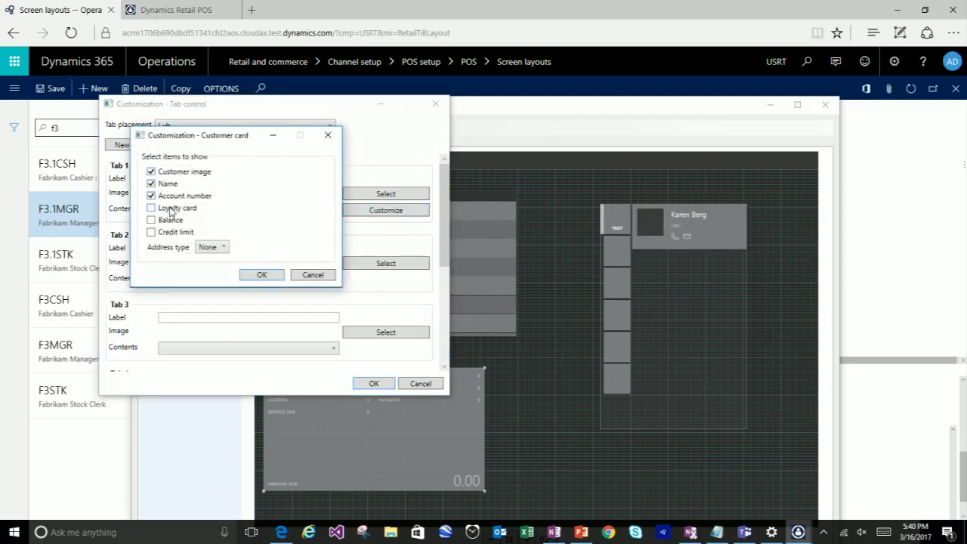
{"action": "left_click", "coordinate": [172, 208]}
{"action": "left_click", "coordinate": [170, 220]}
{"action": "left_click", "coordinate": [171, 234]}
{"action": "left_click", "coordinate": [259, 275]}
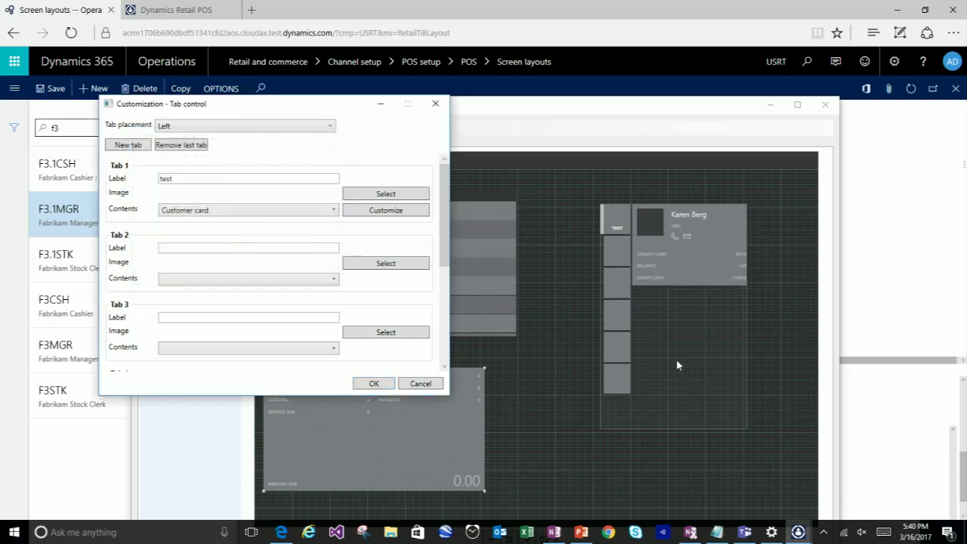
Review the customer card preview, then cancel the tab control changes.
{"action": "left_click", "coordinate": [610, 248]}
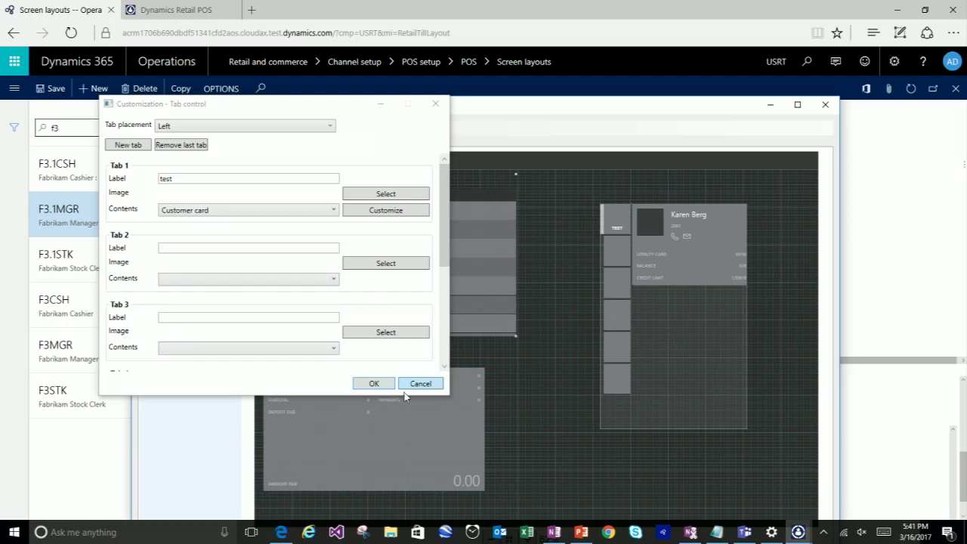
{"action": "left_click_drag", "start_coordinate": [443, 245], "coordinate": [441, 328]}
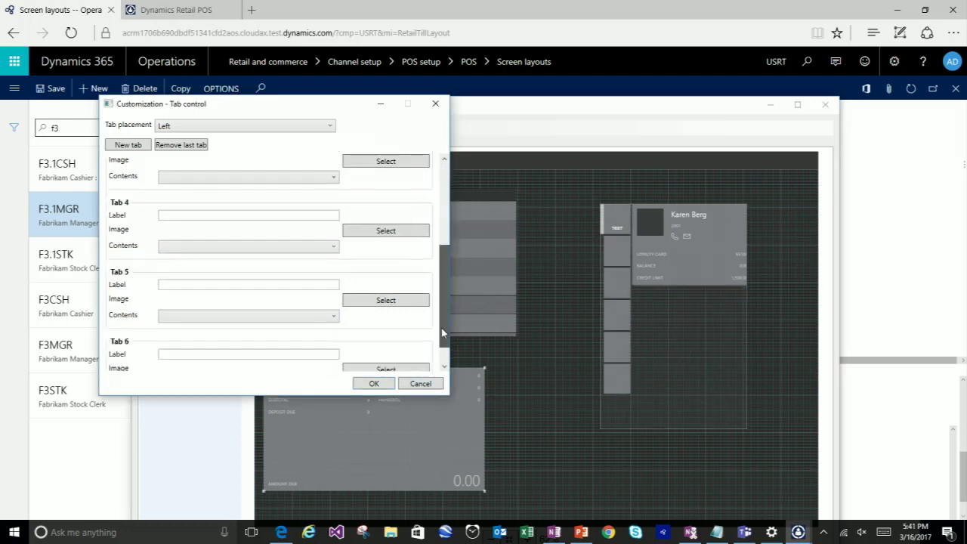
{"action": "scroll", "coordinate": [423, 348], "scroll_direction": "up", "scroll_amount": 5}
{"action": "left_click", "coordinate": [420, 383]}
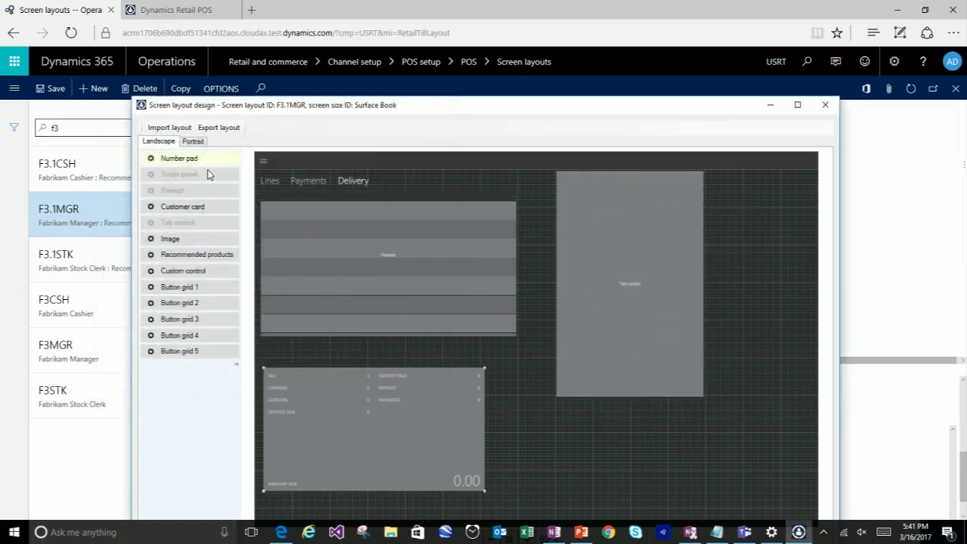
Compare the Portrait and Landscape layouts, ending on Landscape.
{"action": "left_click", "coordinate": [195, 143]}
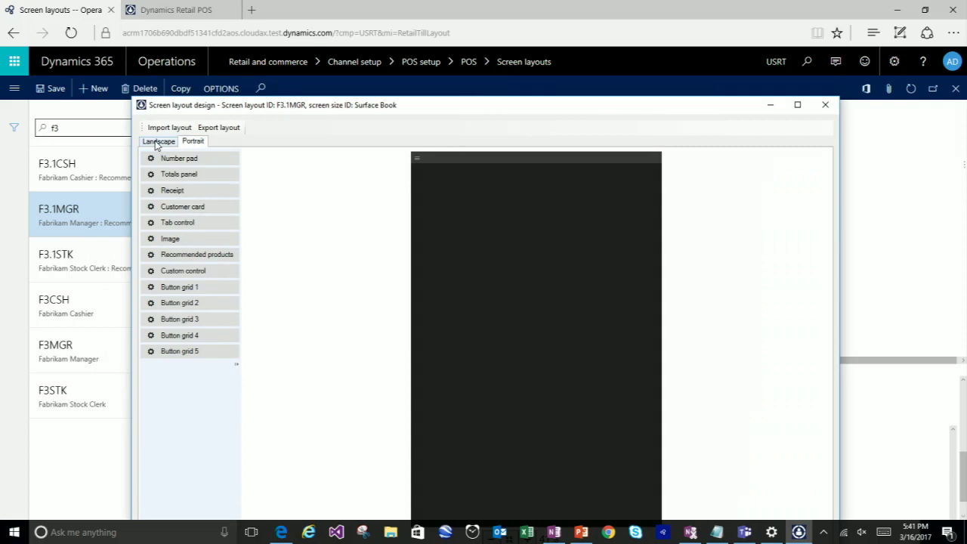
{"action": "left_click", "coordinate": [157, 142]}
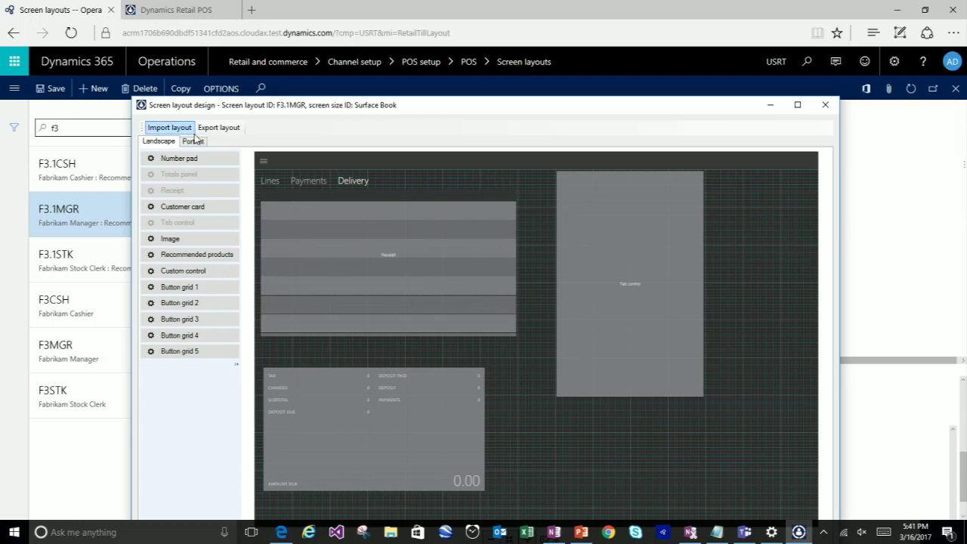
{"action": "left_click", "coordinate": [193, 142]}
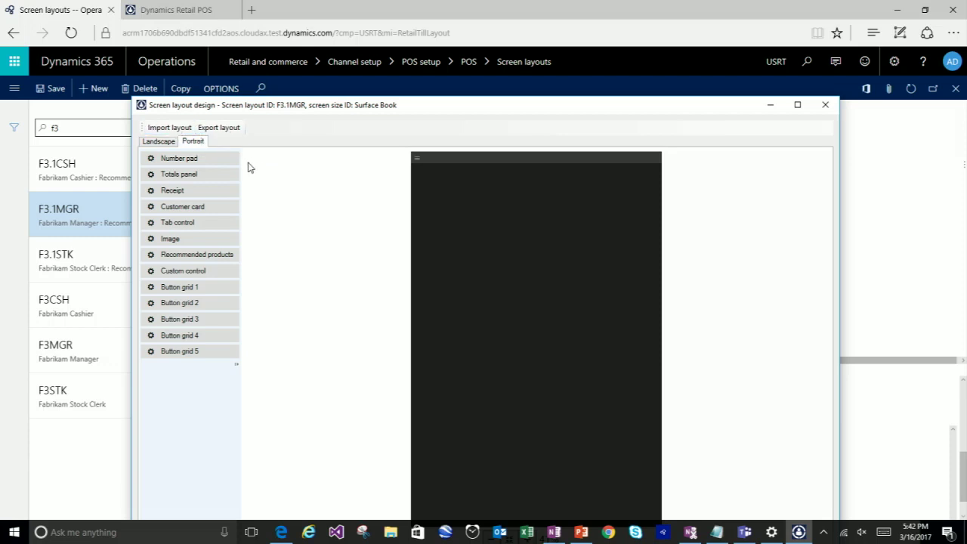
{"action": "left_click", "coordinate": [164, 143]}
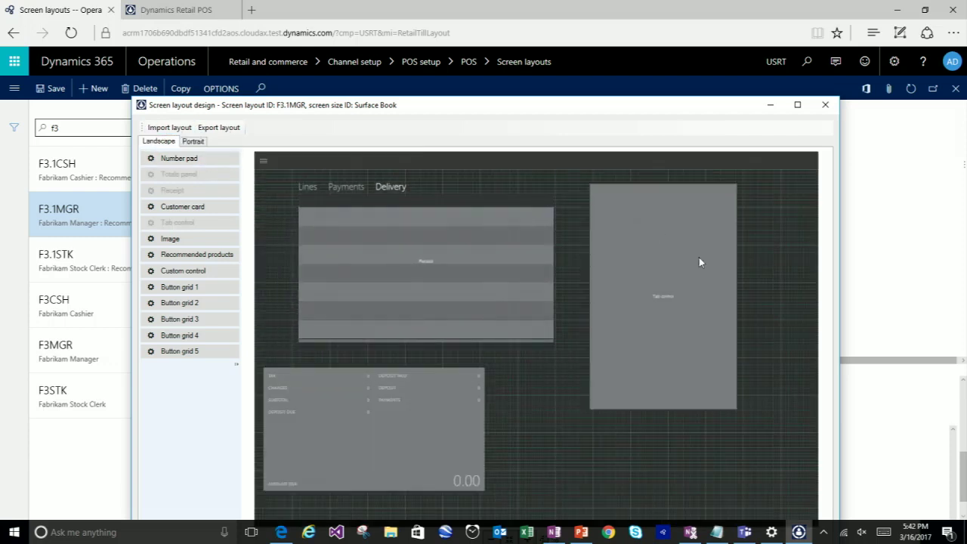
Move the tab control to the right edge, nudge the receipt up-left, and close the designer.
{"action": "left_click_drag", "start_coordinate": [698, 262], "coordinate": [755, 242]}
{"action": "left_click_drag", "start_coordinate": [467, 231], "coordinate": [438, 230]}
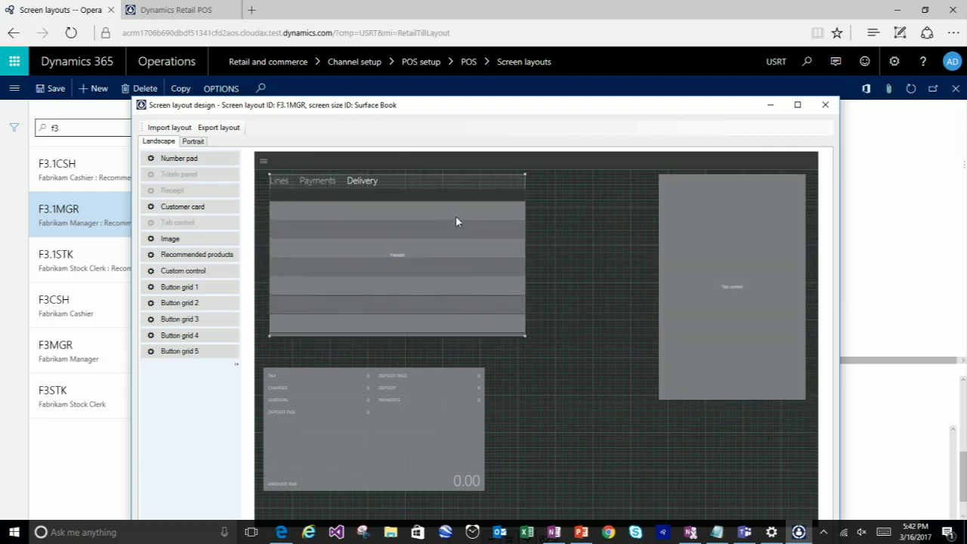
{"action": "left_click", "coordinate": [825, 104]}
Discard the layout changes and launch the designer for the 480x853 - Compact size.
{"action": "left_click", "coordinate": [492, 306]}
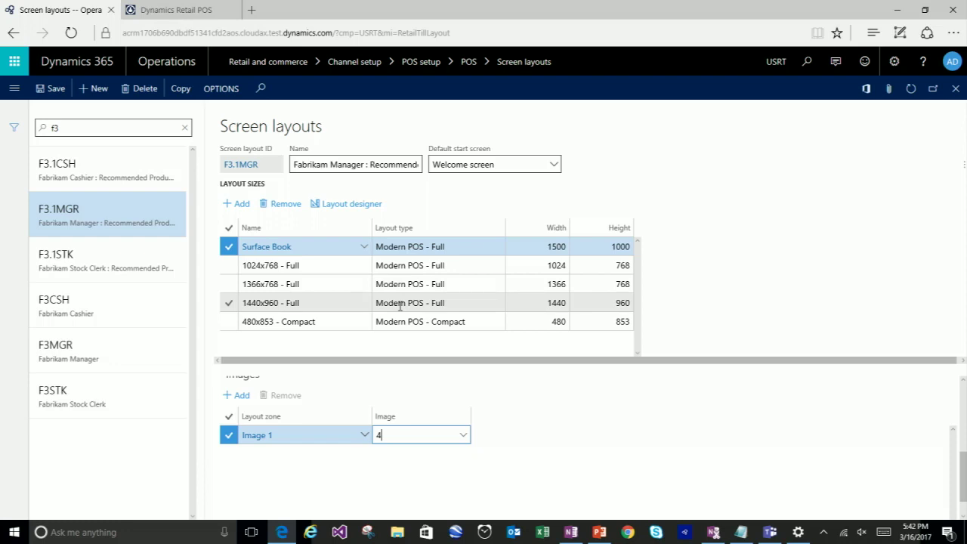
{"action": "left_click", "coordinate": [556, 166]}
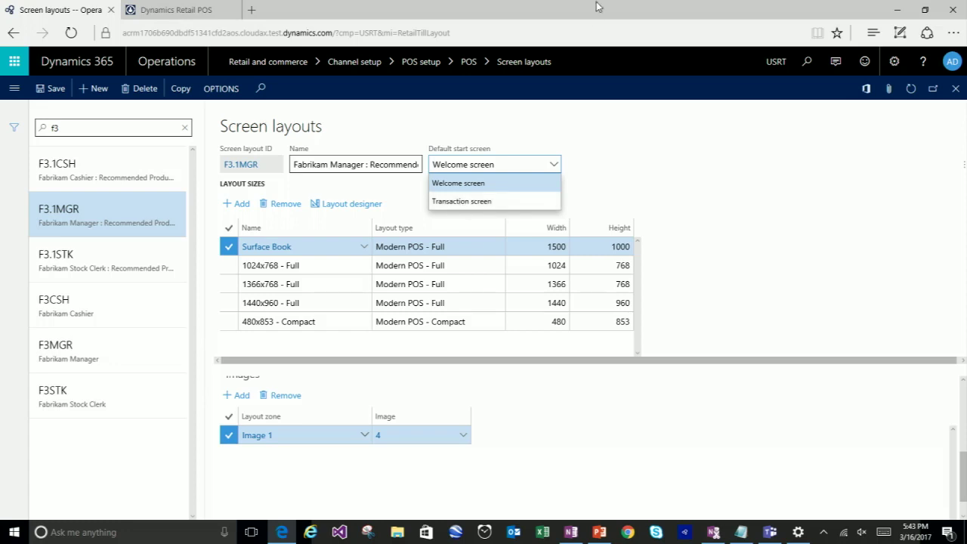
{"action": "left_click", "coordinate": [409, 323]}
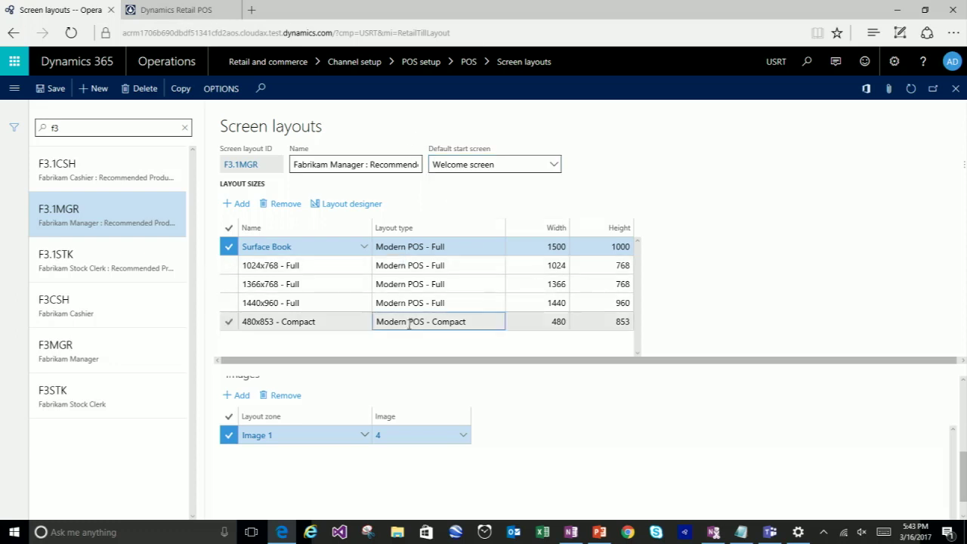
{"action": "left_click", "coordinate": [342, 203]}
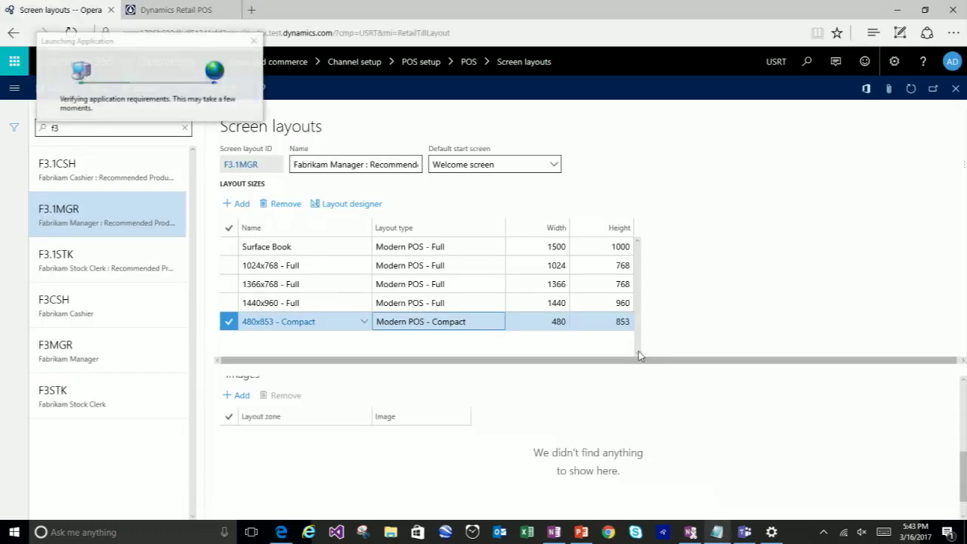
{"action": "left_click", "coordinate": [769, 532]}
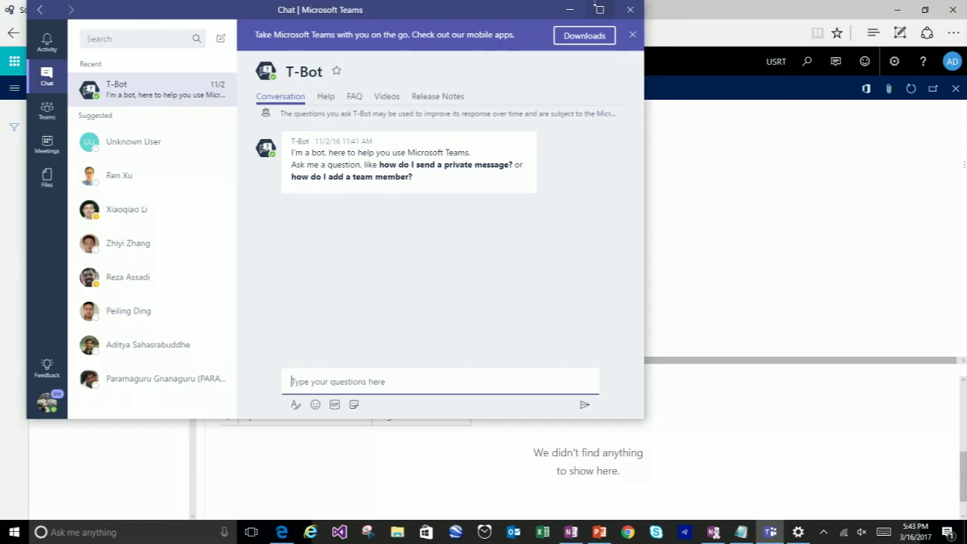
Minimize Teams and display Settings, leaving the 'user info' Notepad file open.
{"action": "left_click", "coordinate": [569, 10]}
{"action": "left_click", "coordinate": [768, 532]}
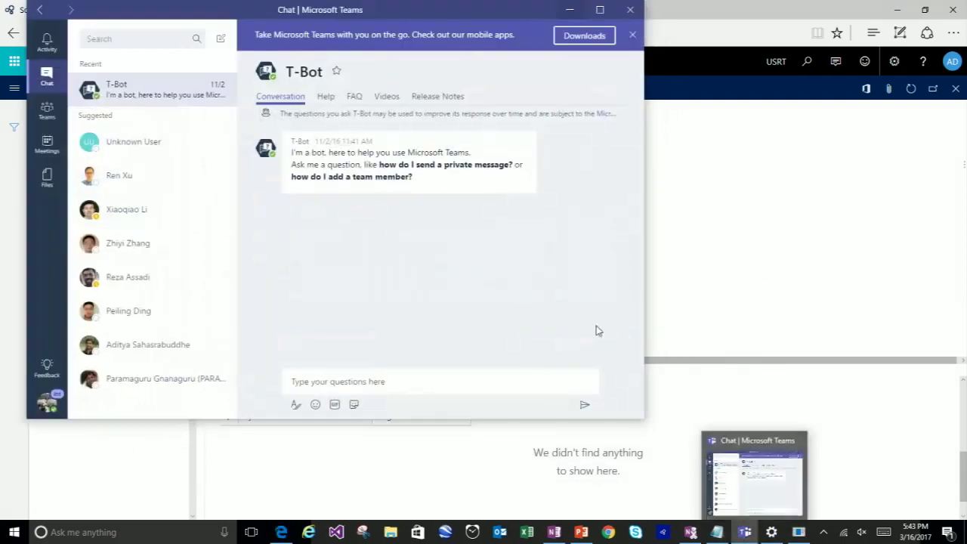
{"action": "left_click", "coordinate": [569, 11]}
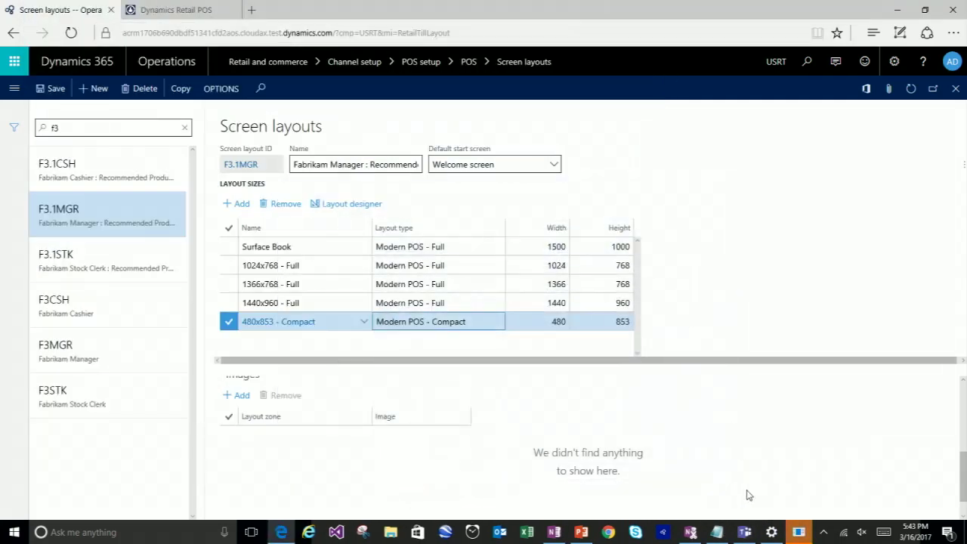
{"action": "left_click", "coordinate": [716, 532]}
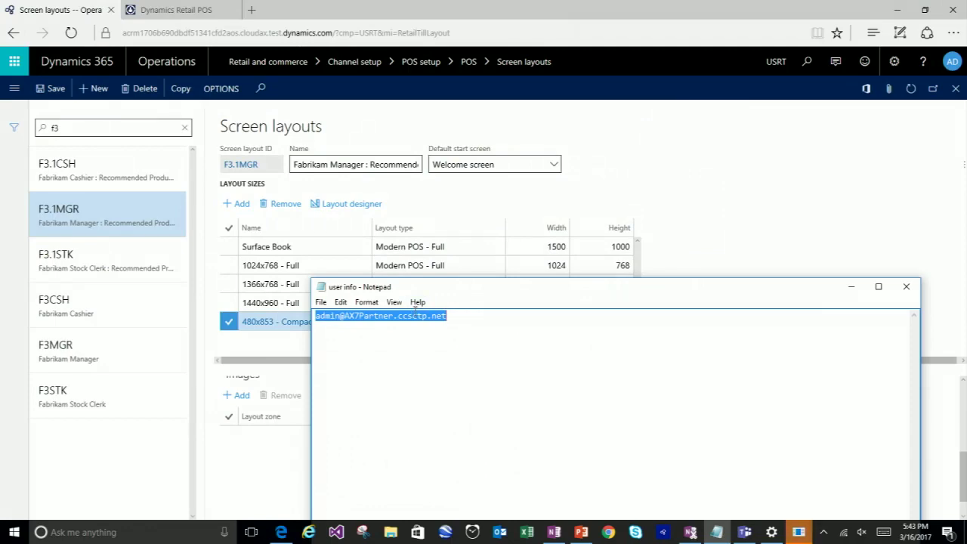
{"action": "left_click", "coordinate": [771, 532]}
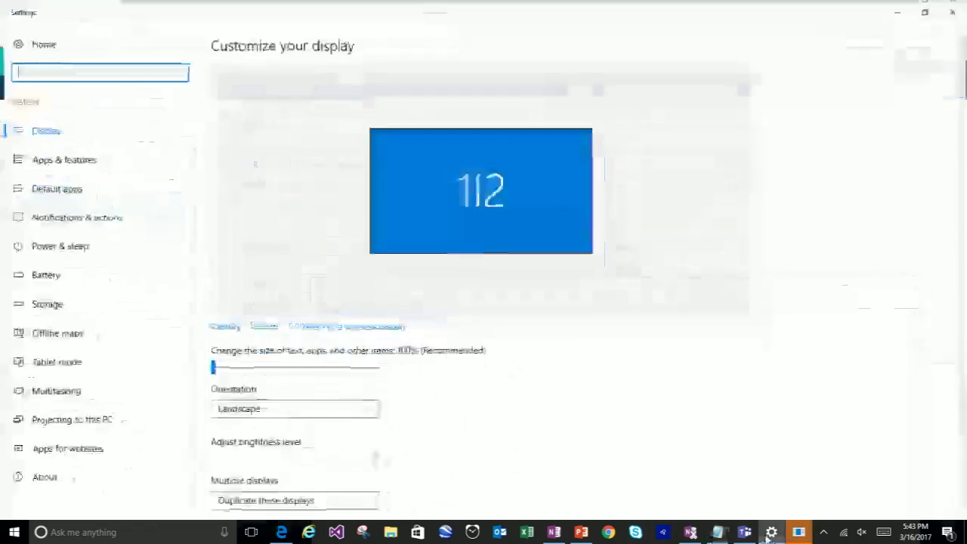
{"action": "left_click", "coordinate": [896, 9]}
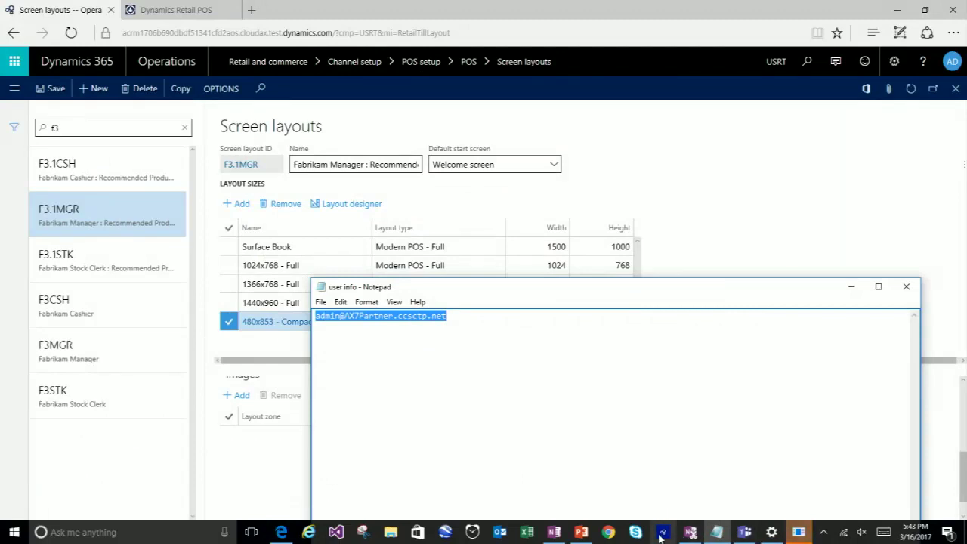
Sign in to the Workflow Editor with the account e-mail and password to load the Compact designer.
{"action": "left_click", "coordinate": [796, 532]}
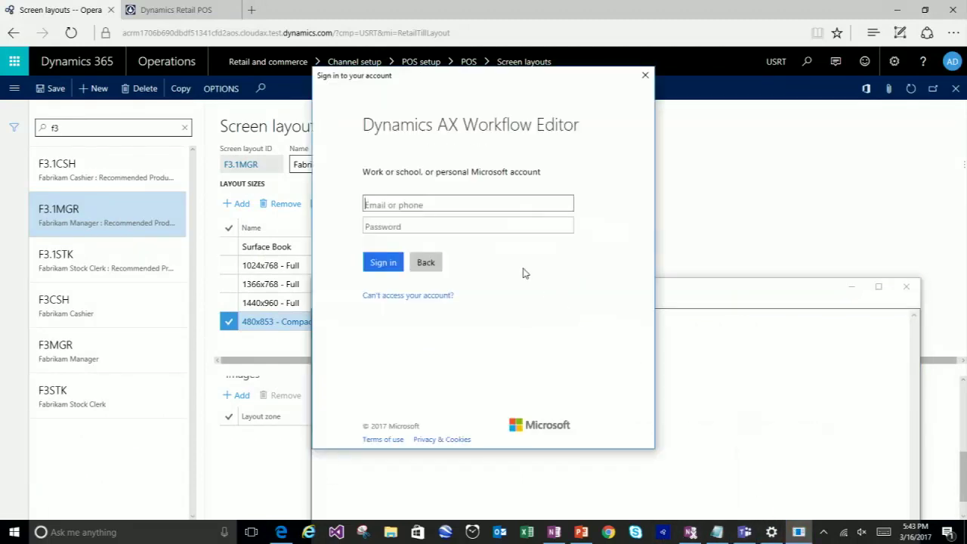
{"action": "key", "text": "ctrl+v"}
{"action": "left_click", "coordinate": [454, 219]}
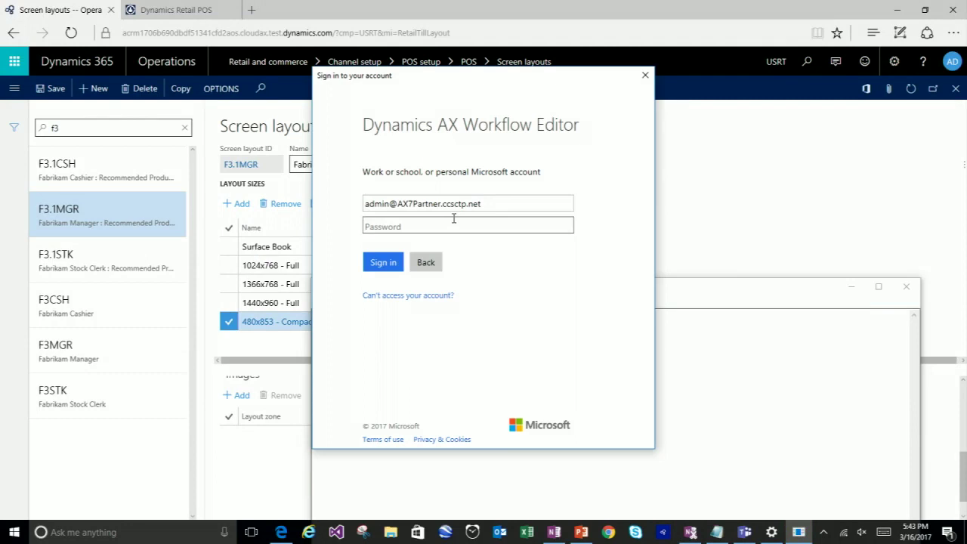
{"action": "type", "text": "**********"}
{"action": "key", "text": "Return"}
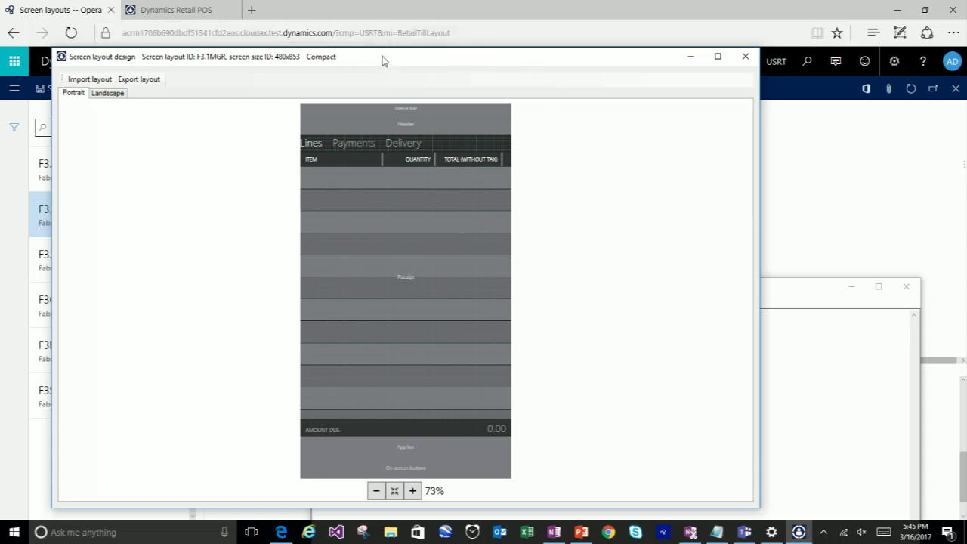
Check the live Dynamics Retail POS current transaction screen, then maximize the 480x853 Compact layout designer.
{"action": "left_click_drag", "start_coordinate": [383, 60], "coordinate": [520, 37]}
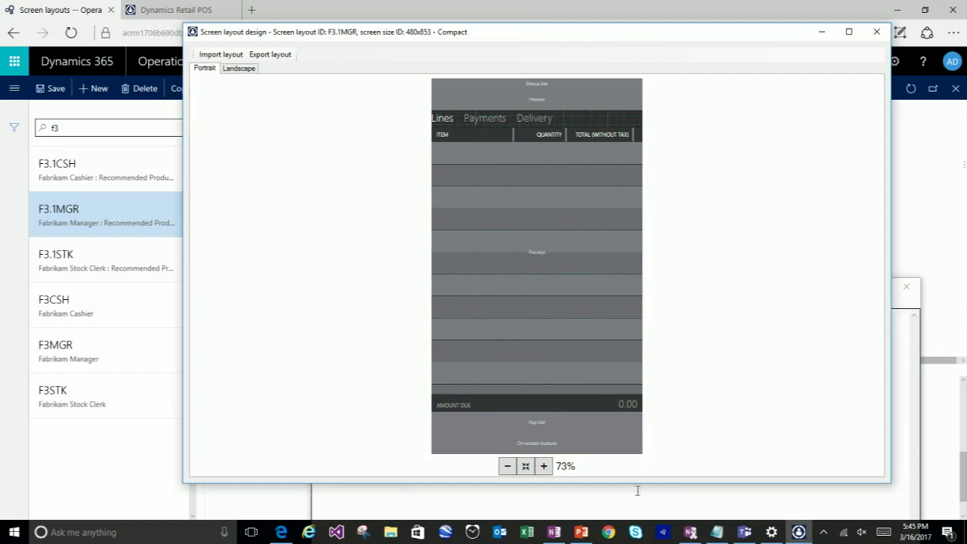
{"action": "left_click", "coordinate": [174, 12]}
{"action": "left_click", "coordinate": [541, 177]}
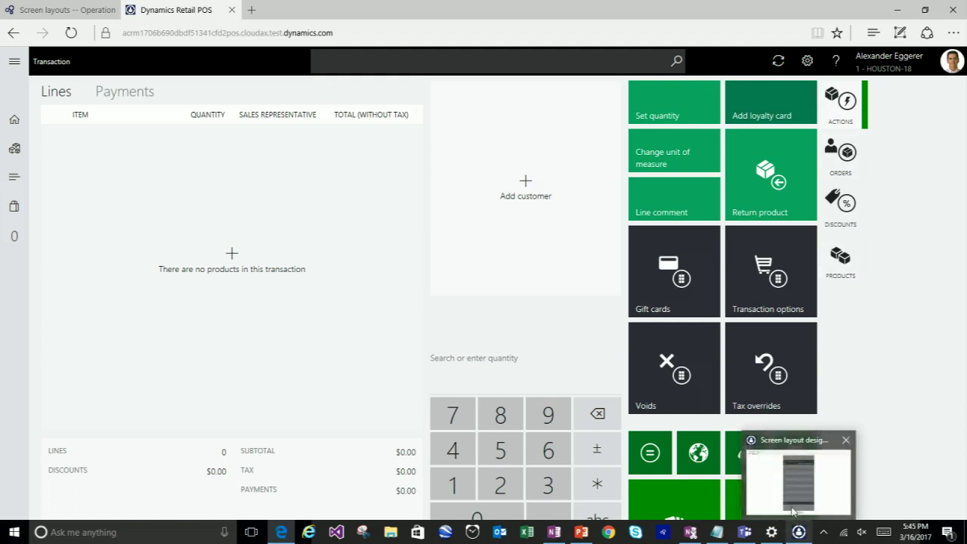
{"action": "left_click", "coordinate": [902, 10]}
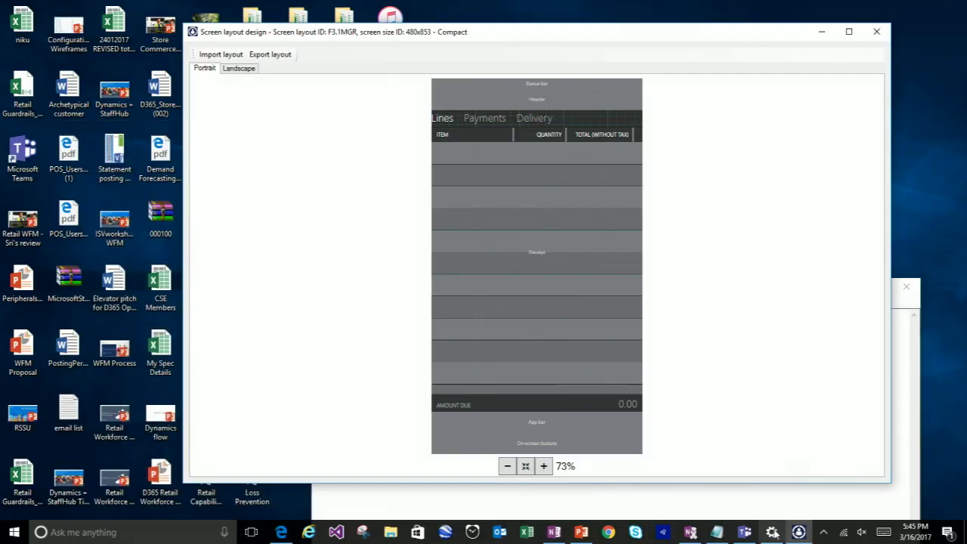
{"action": "left_click", "coordinate": [849, 31]}
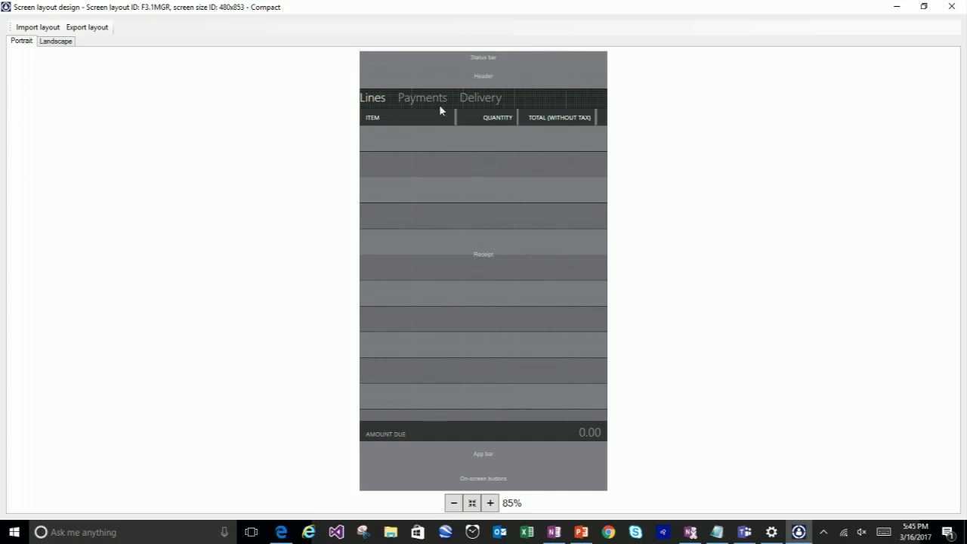
{"action": "right_click", "coordinate": [469, 129]}
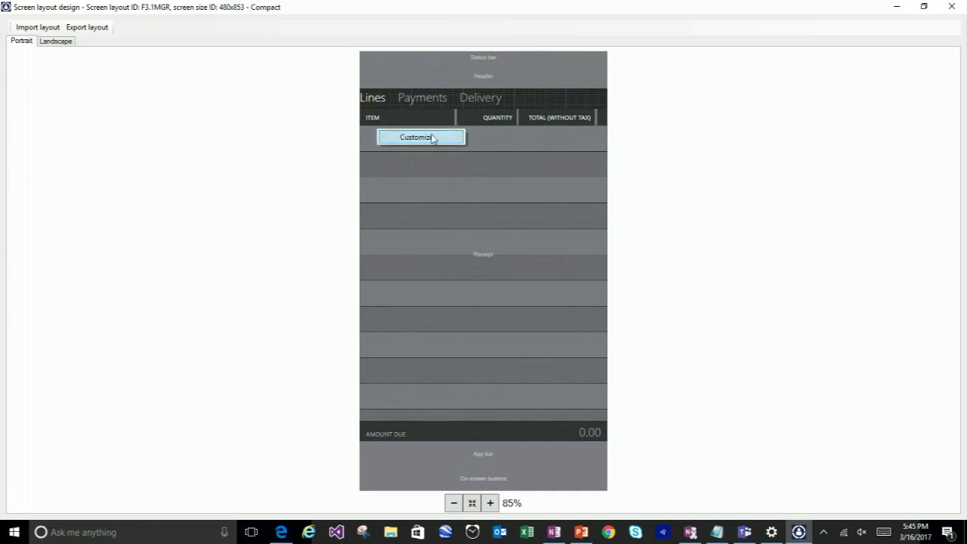
{"action": "left_click", "coordinate": [431, 138]}
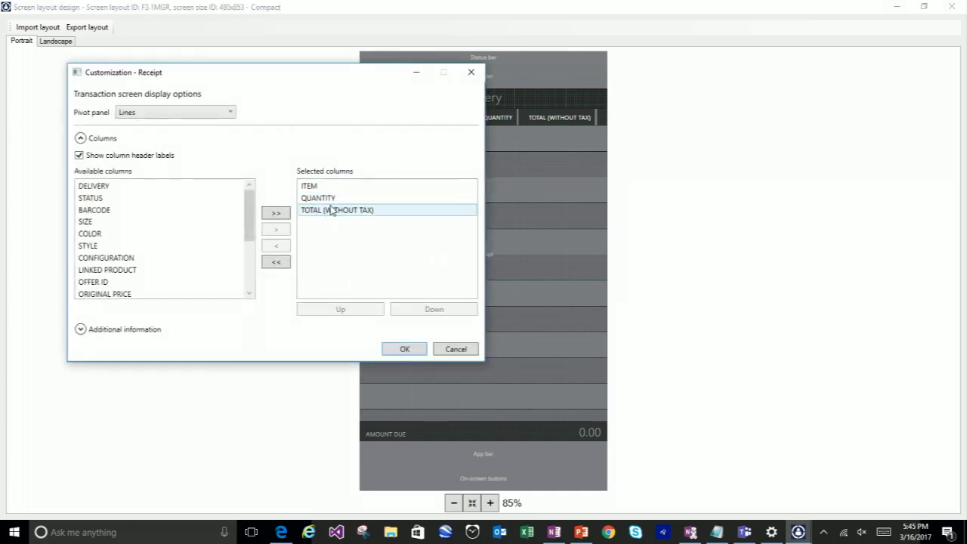
{"action": "left_click_drag", "start_coordinate": [337, 78], "coordinate": [463, 109]}
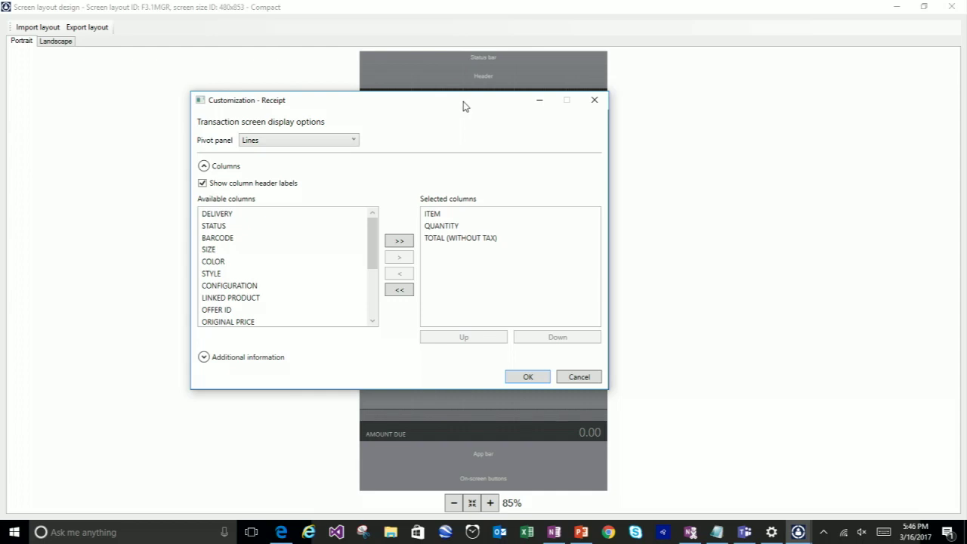
{"action": "left_click", "coordinate": [204, 357]}
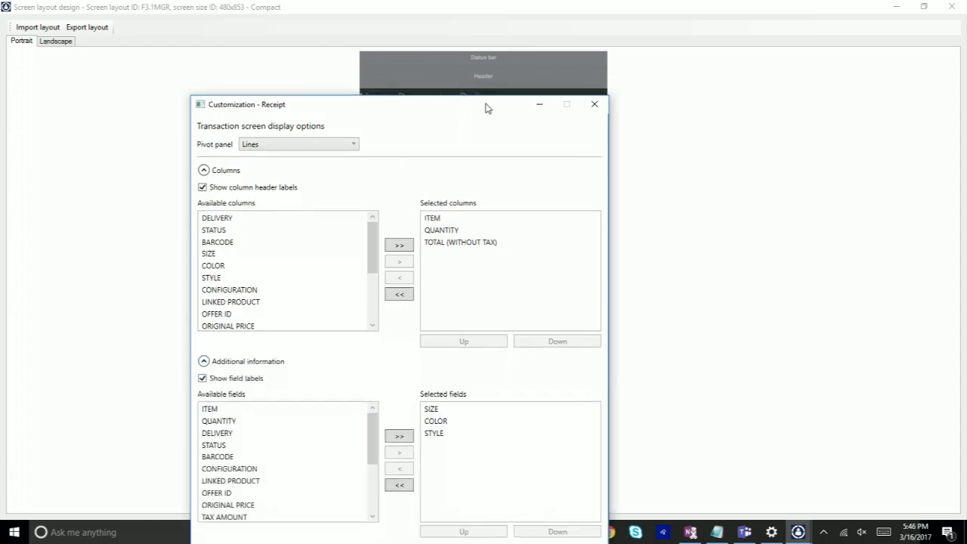
{"action": "left_click_drag", "start_coordinate": [485, 106], "coordinate": [803, 80]}
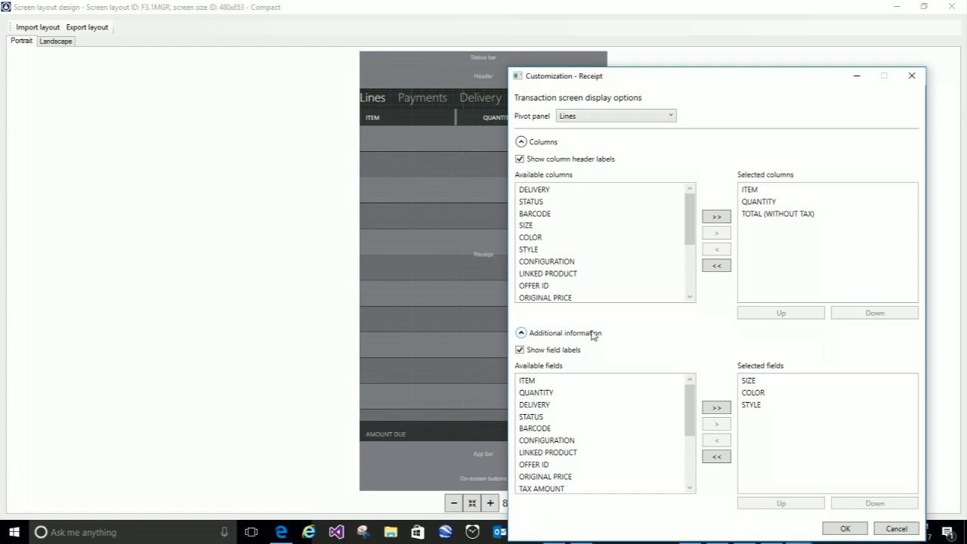
{"action": "left_click_drag", "start_coordinate": [747, 78], "coordinate": [531, 143]}
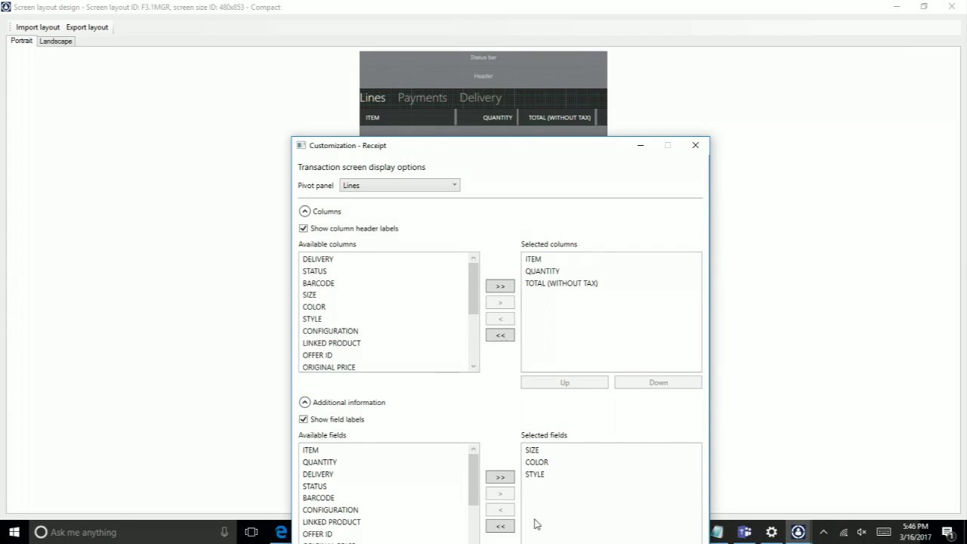
{"action": "left_click", "coordinate": [552, 474]}
{"action": "left_click_drag", "start_coordinate": [596, 151], "coordinate": [766, 71]}
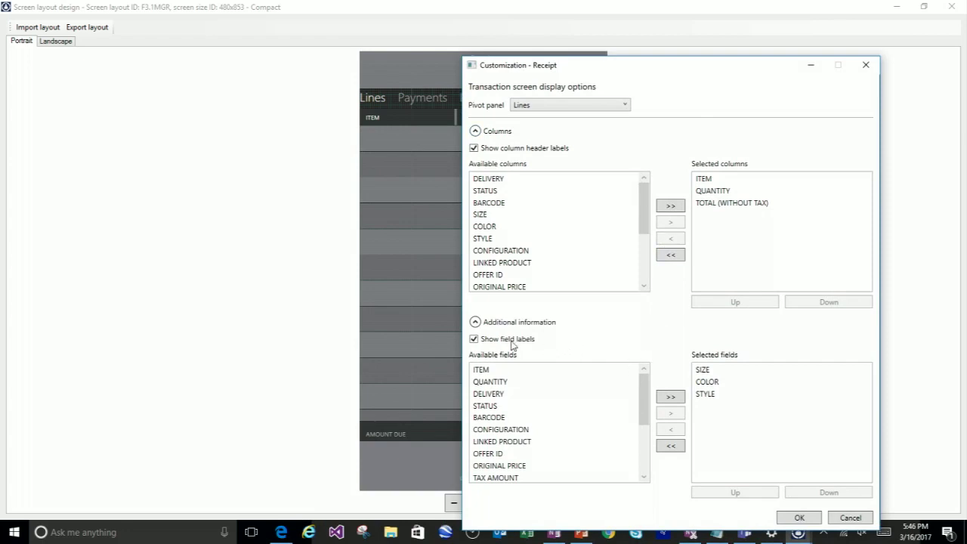
{"action": "left_click", "coordinate": [852, 519]}
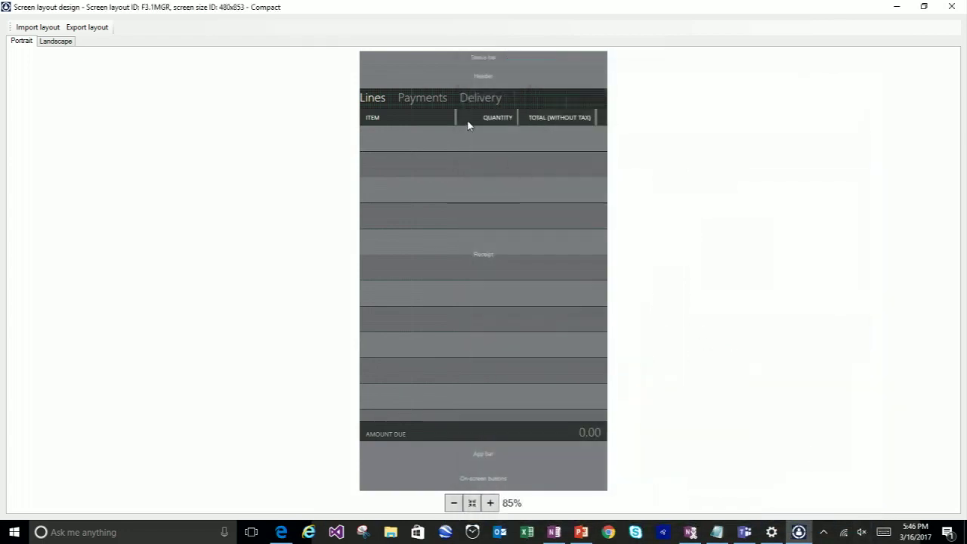
Widen the receipt's ITEM column and expand the totals panel above AMOUNT DUE.
{"action": "left_click_drag", "start_coordinate": [457, 118], "coordinate": [462, 117]}
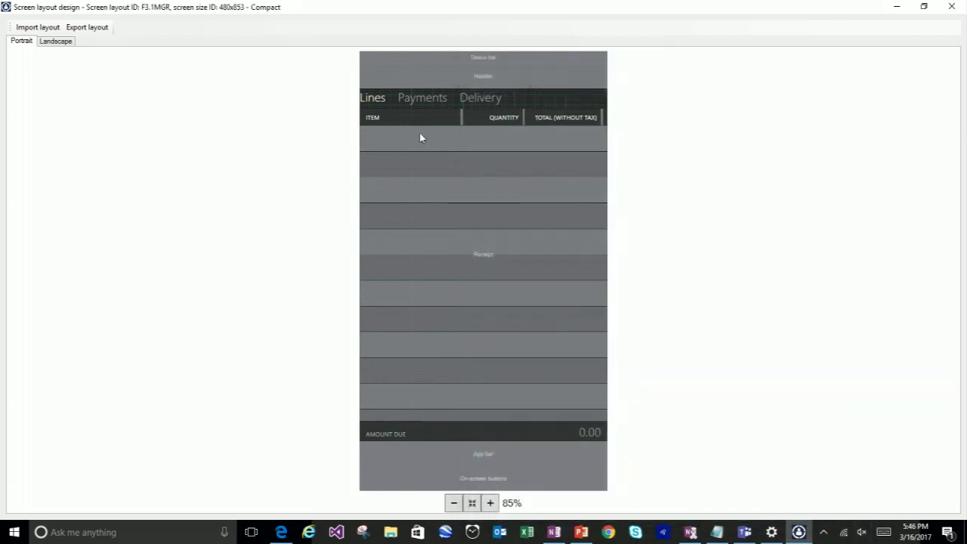
{"action": "left_click", "coordinate": [452, 431]}
{"action": "left_click", "coordinate": [449, 432]}
{"action": "left_click", "coordinate": [448, 435]}
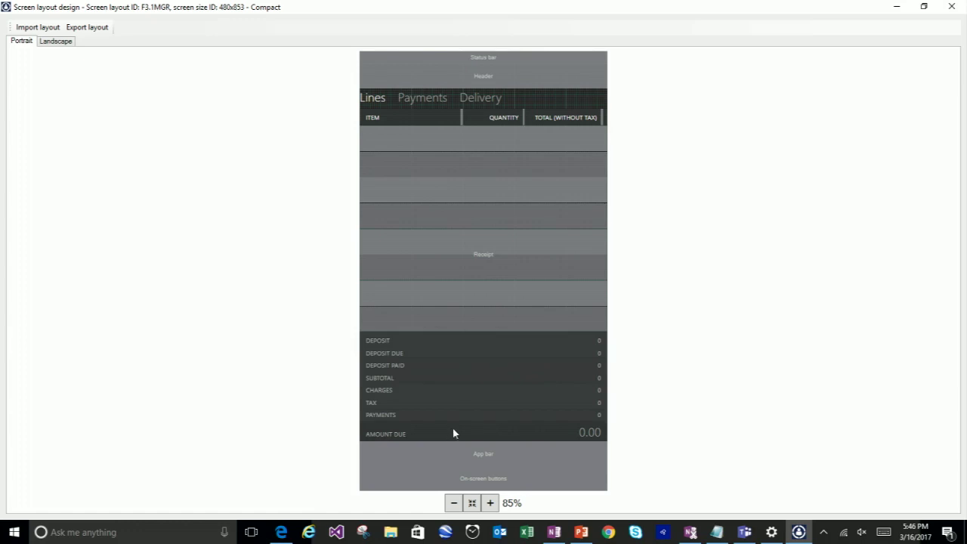
Look at the totals panel's Customize settings and cancel without changes.
{"action": "right_click", "coordinate": [482, 387]}
{"action": "left_click", "coordinate": [451, 394]}
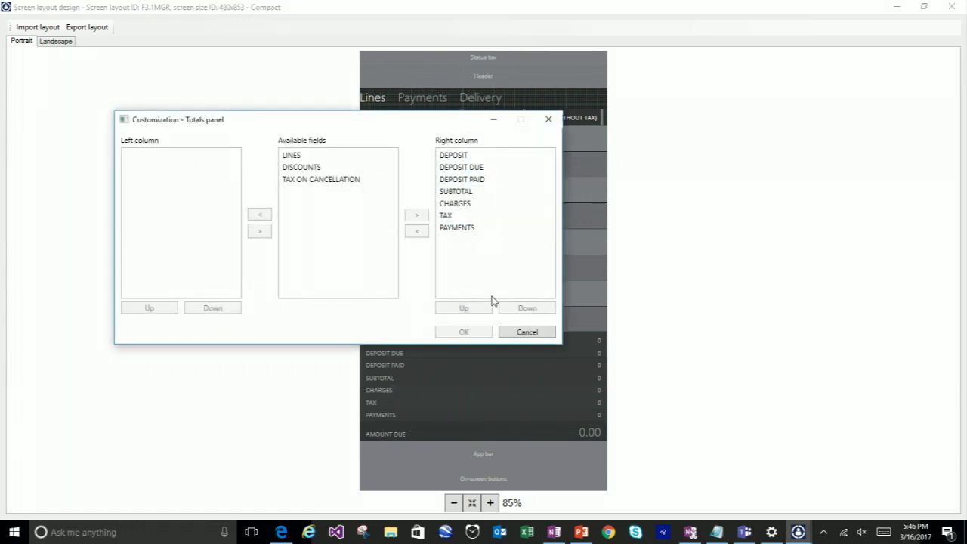
{"action": "left_click", "coordinate": [528, 332]}
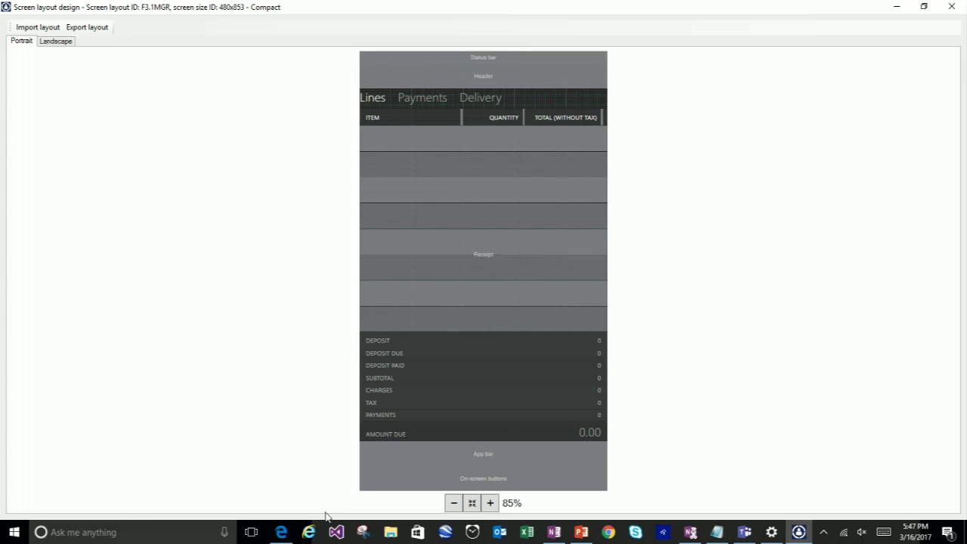
Close the layout designer saving changes, and return to the F3.1MGR Screen layouts page.
{"action": "left_click", "coordinate": [950, 16]}
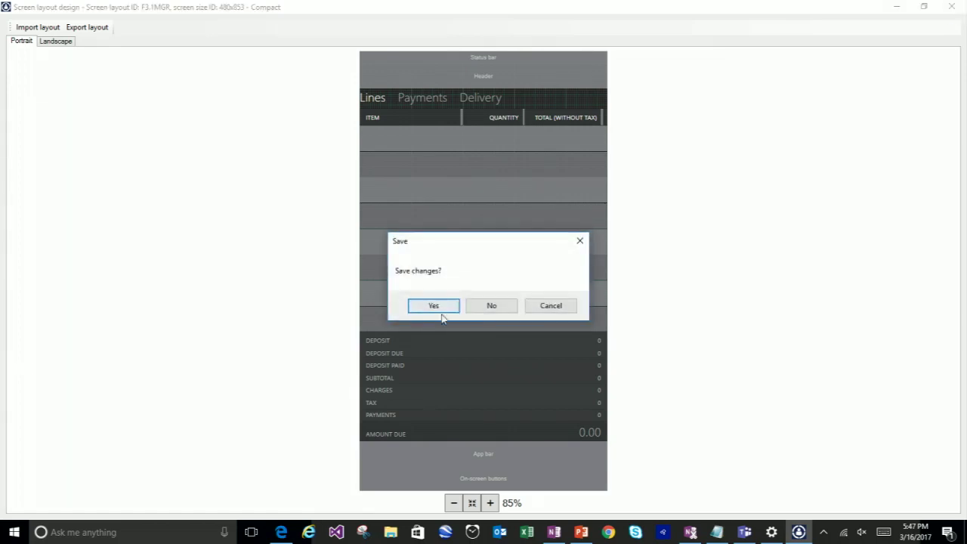
{"action": "left_click", "coordinate": [484, 306]}
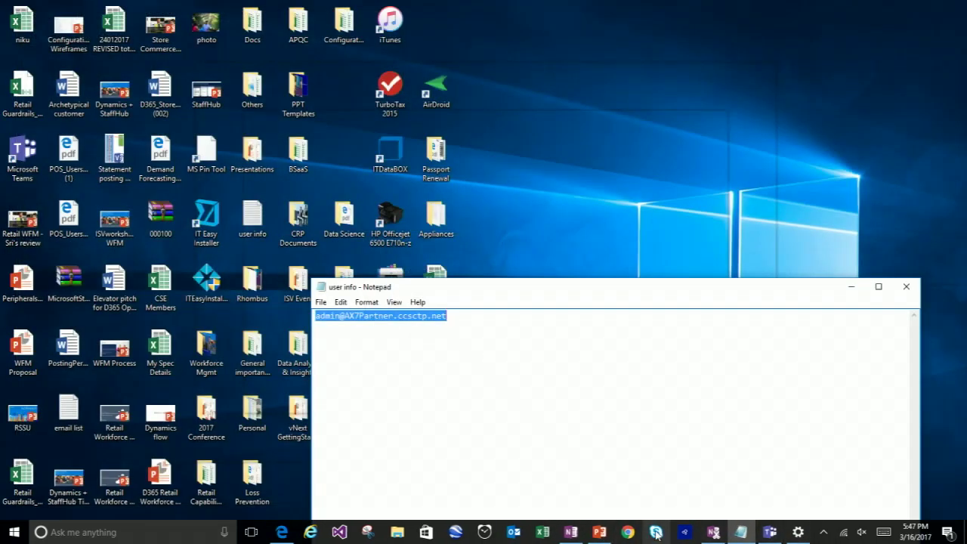
{"action": "left_click", "coordinate": [286, 530]}
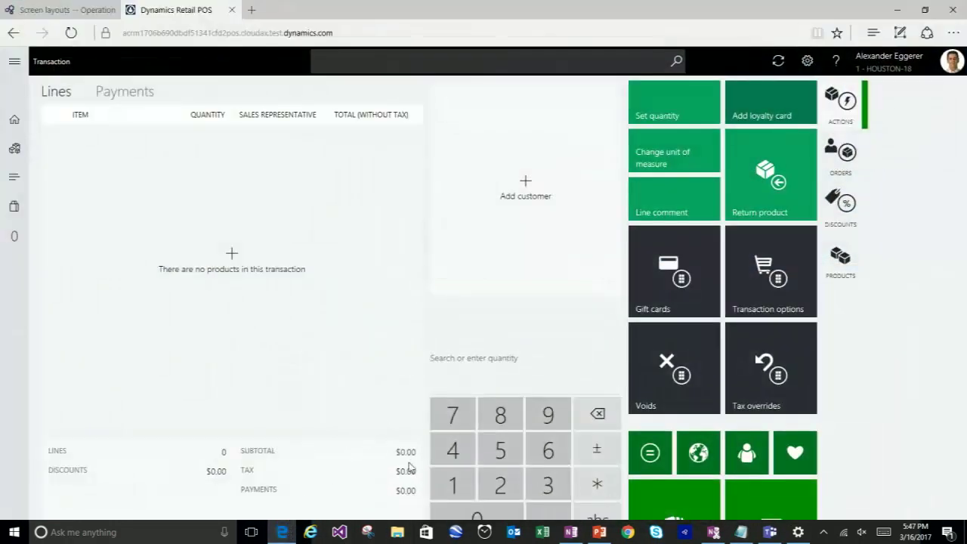
{"action": "left_click", "coordinate": [85, 10]}
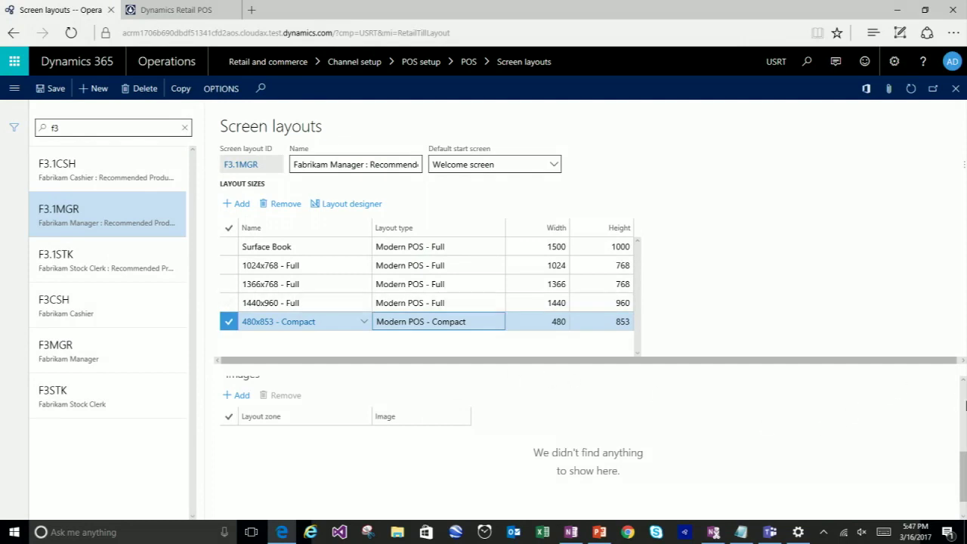
Scroll the Screen layouts page down toward the button grids.
{"action": "left_click_drag", "start_coordinate": [962, 469], "coordinate": [961, 407]}
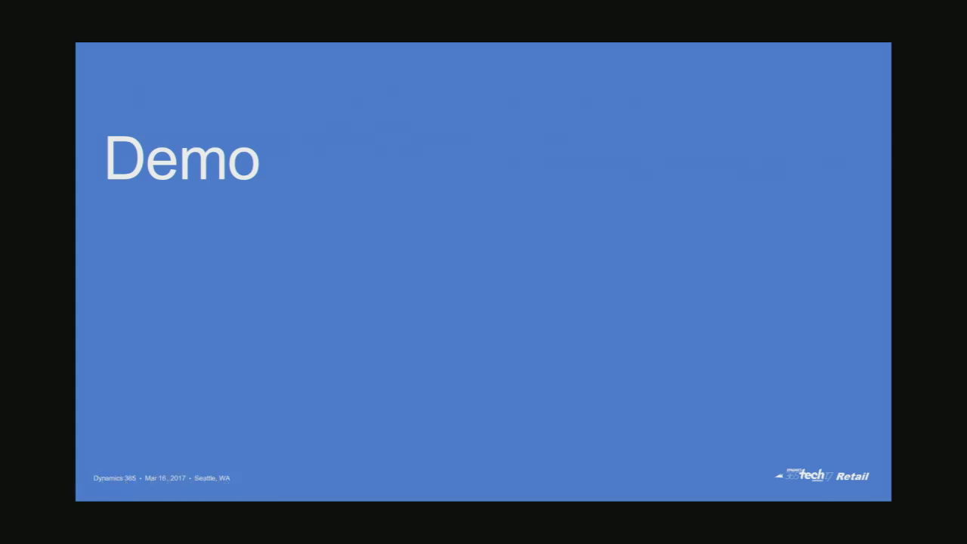
Present the 'Screen size, resolution, scale factor' slide full screen with Win+P projection options showing.
{"action": "key", "text": "Right"}
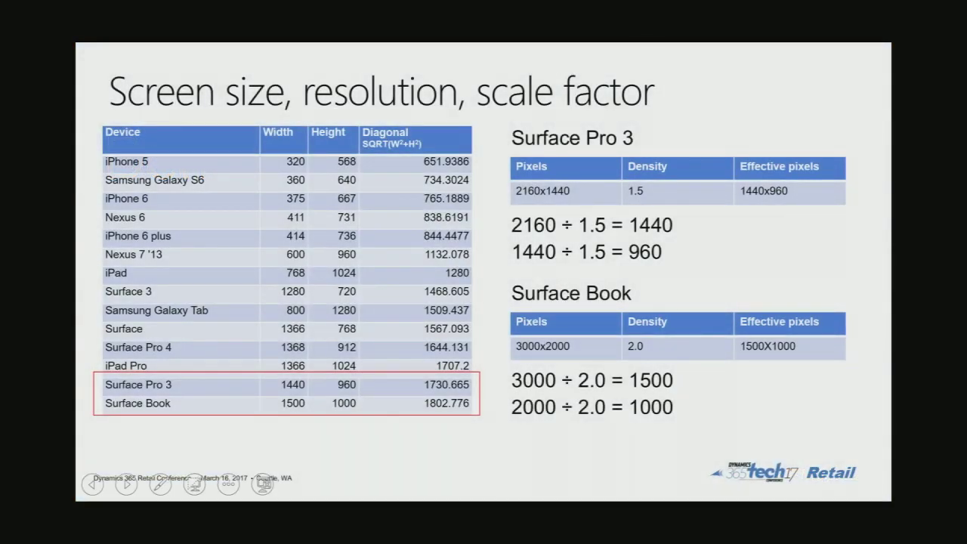
{"action": "key", "text": "Escape"}
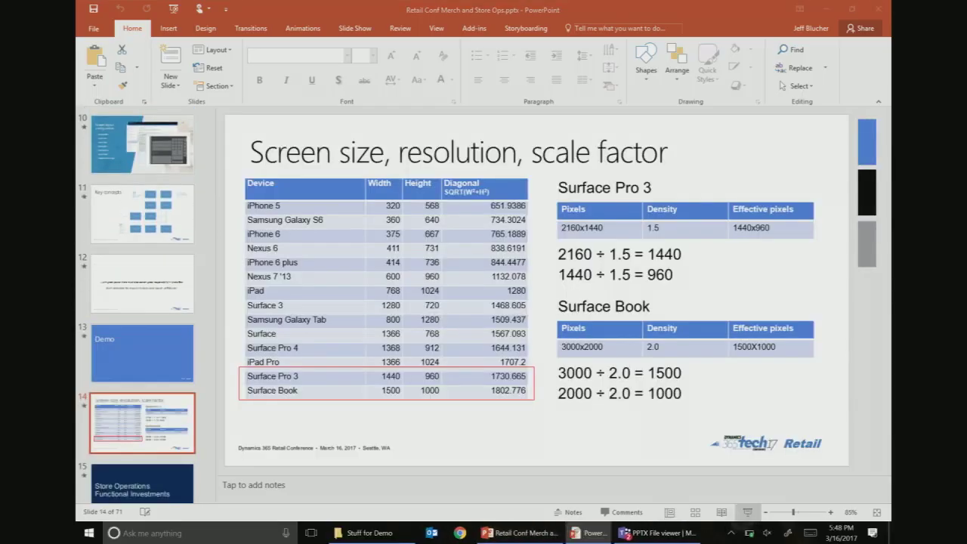
{"action": "key", "text": "shift+F5"}
{"action": "key", "text": "super+p"}
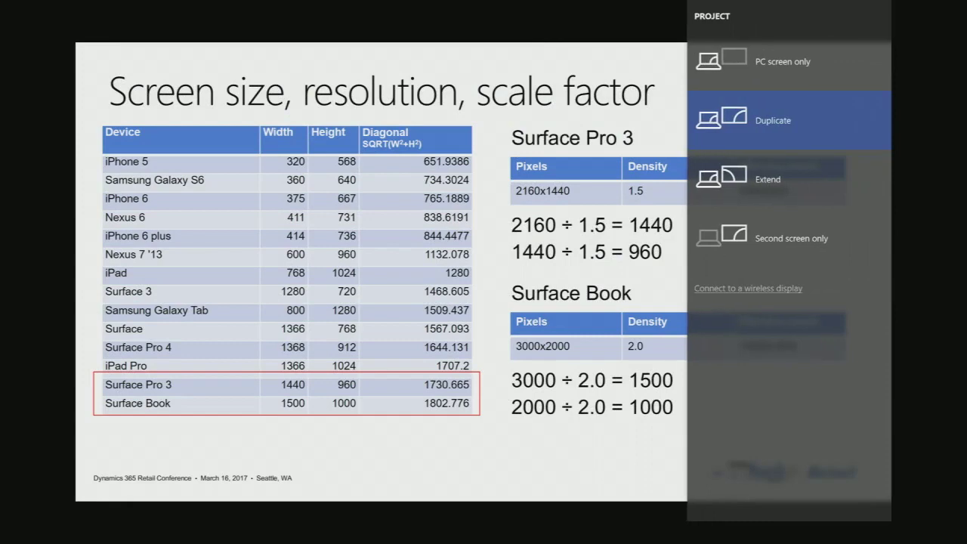